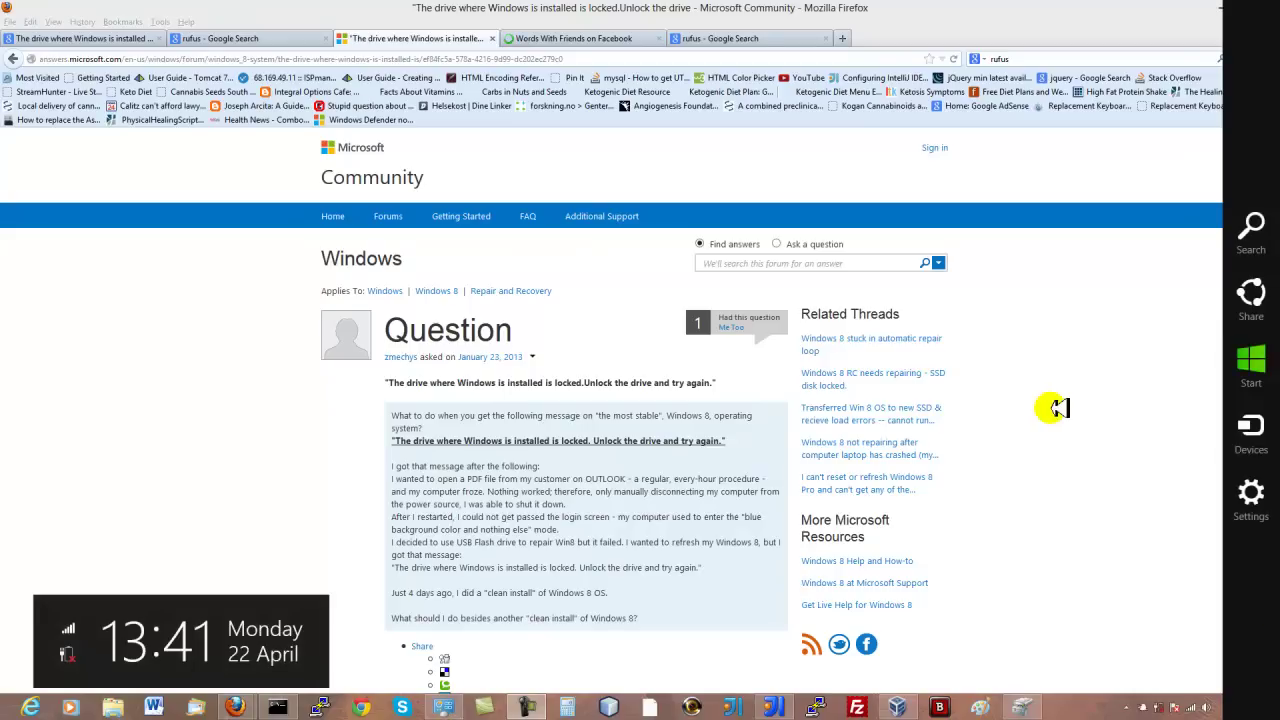
# Search the system settings for "parti", open the tool to create and format hard disk partitions, and maximize its window
pyautogui.click(1152, 390)
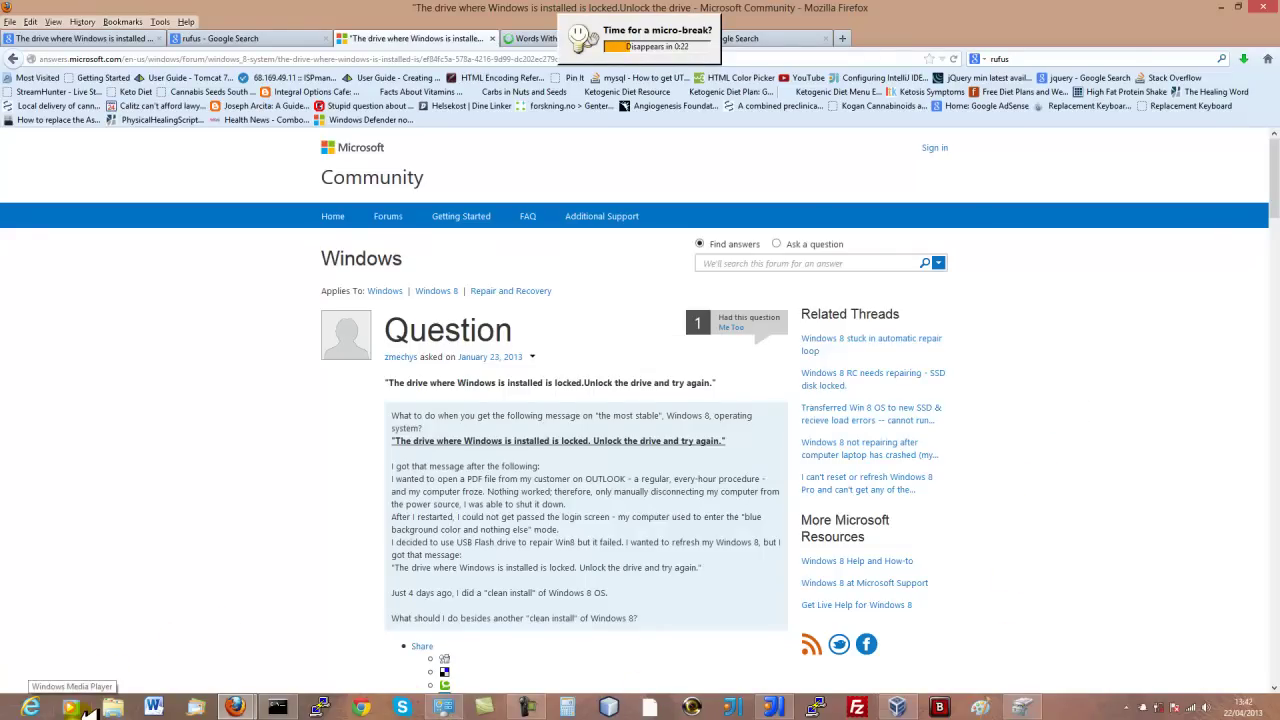
pyautogui.press('super+q')
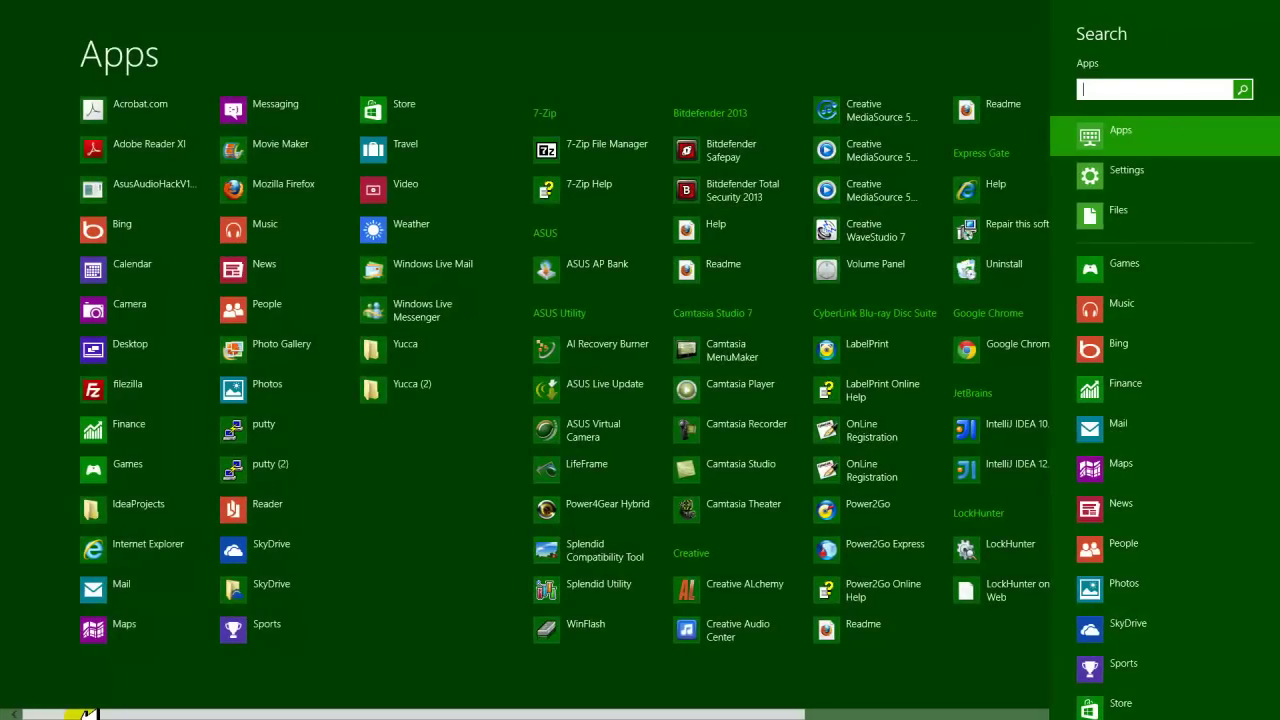
pyautogui.write('parti')
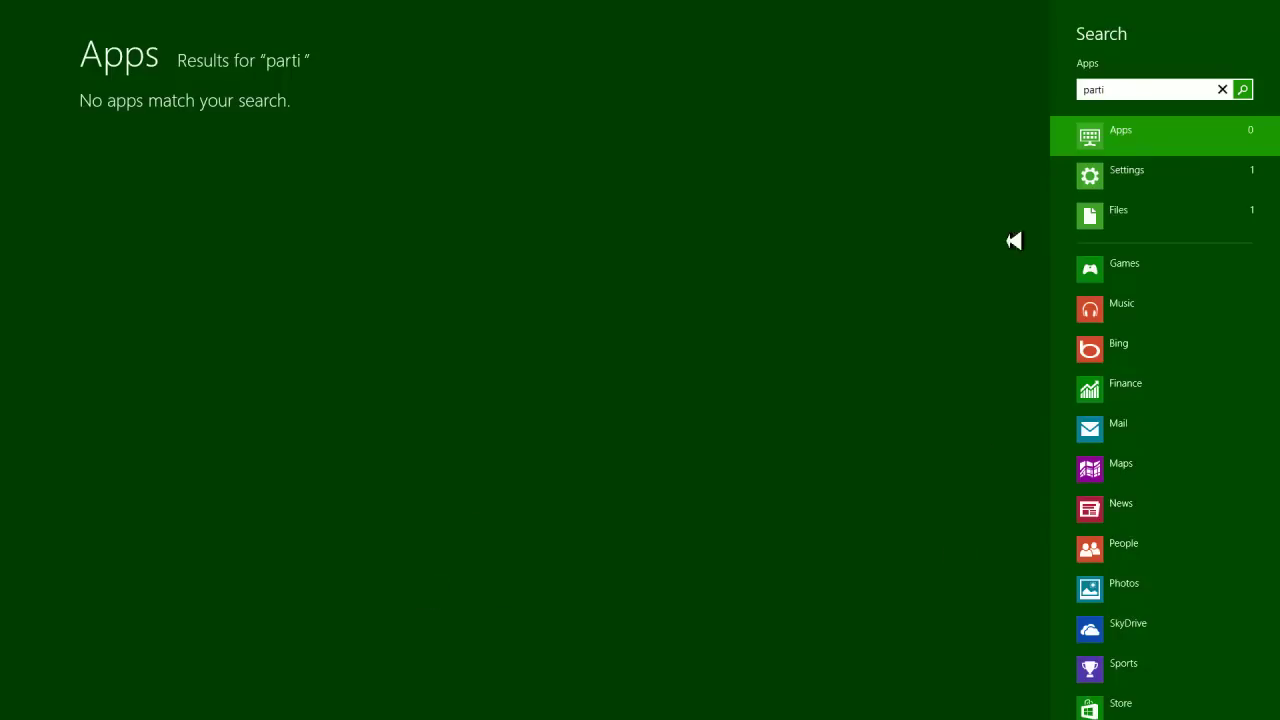
pyautogui.click(1177, 170)
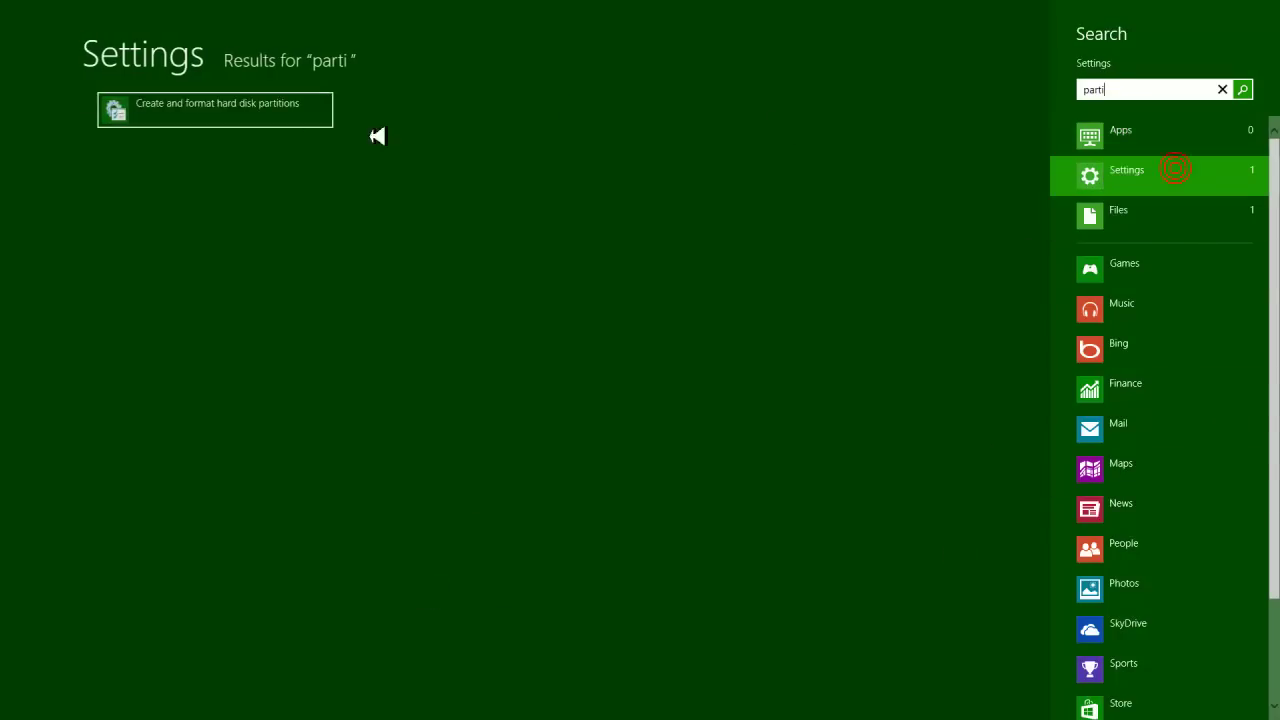
pyautogui.click(205, 102)
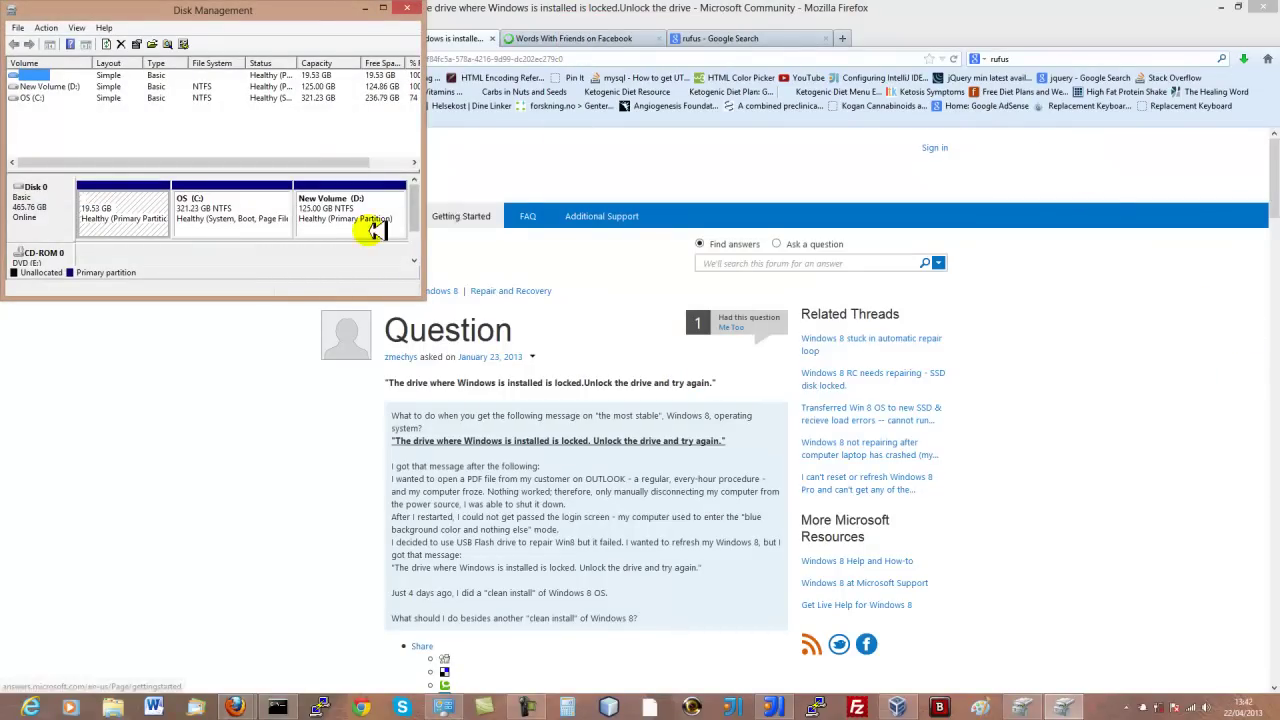
pyautogui.click(388, 8)
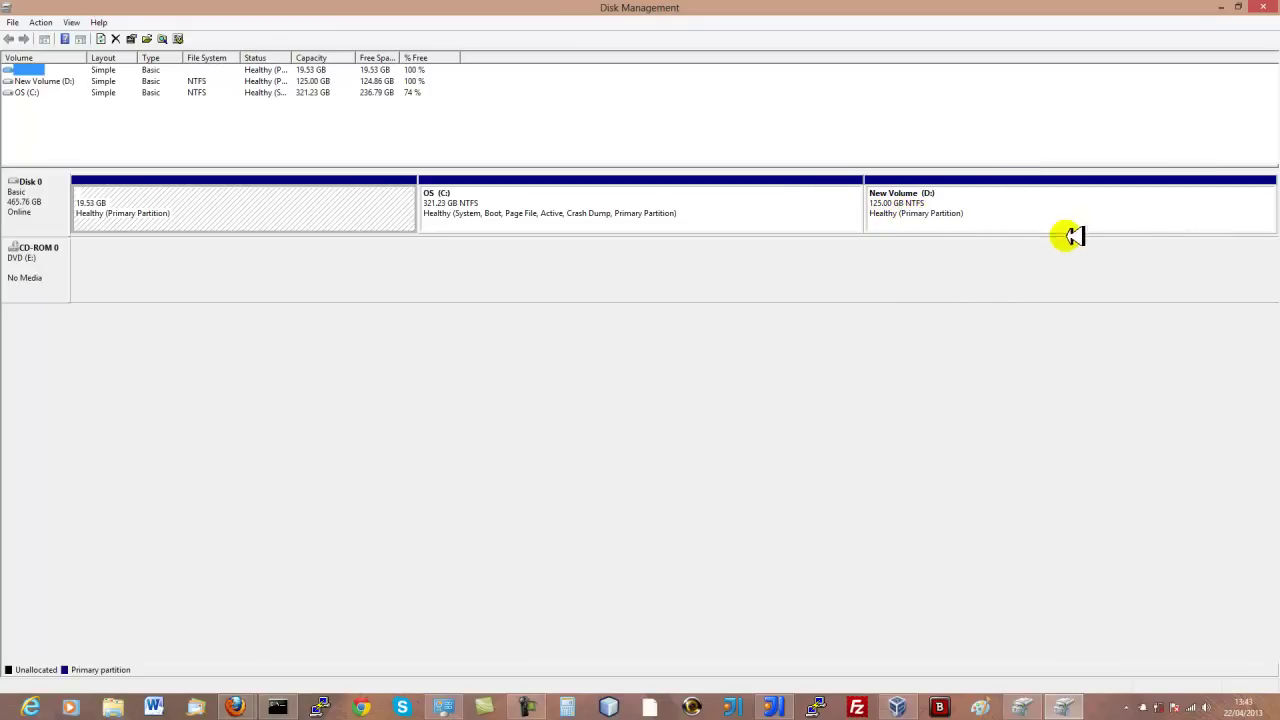
# Check the actions available for the New Volume (D:) partition, and select the OS (C:) partition
pyautogui.rightClick(1005, 218)
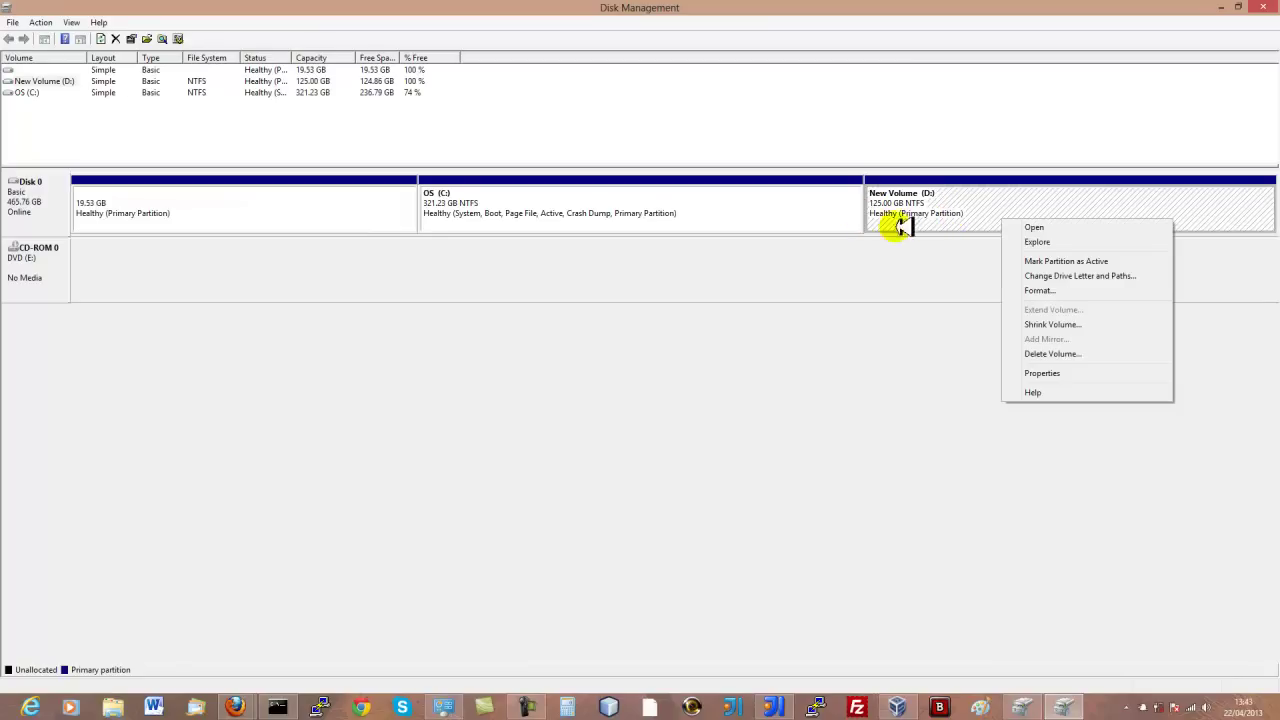
pyautogui.click(929, 357)
pyautogui.rightClick(973, 211)
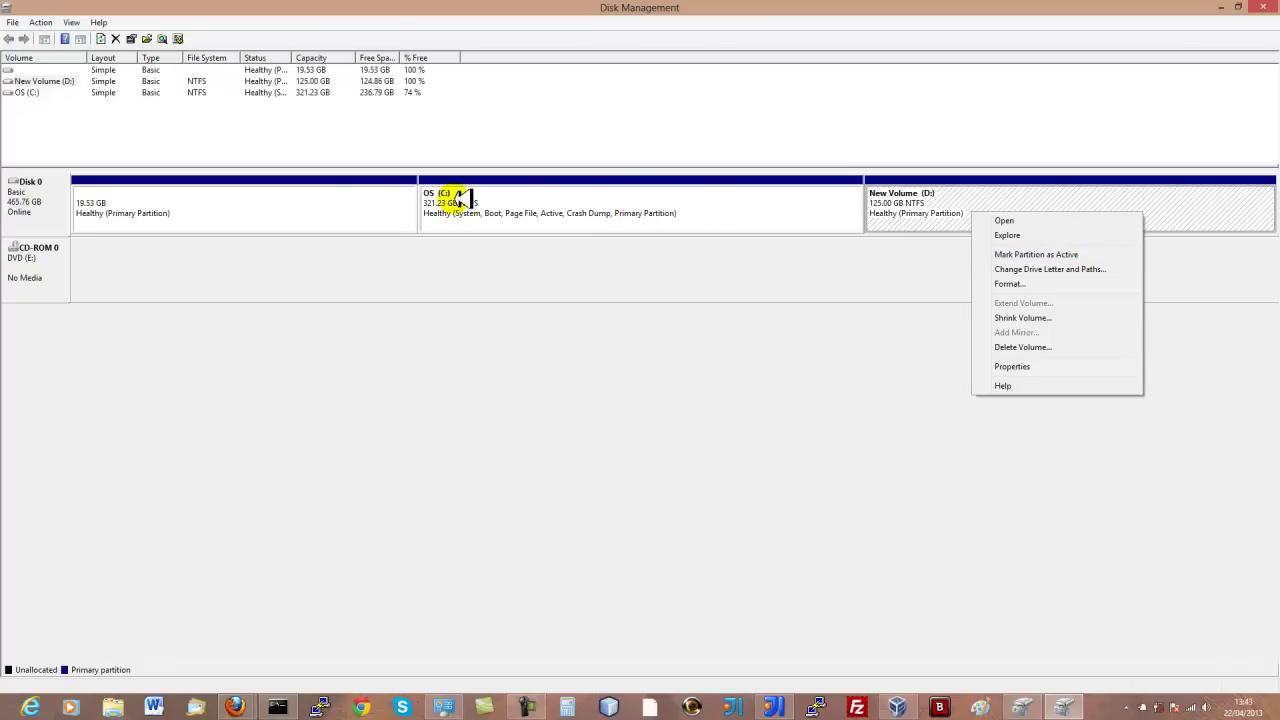
pyautogui.click(664, 215)
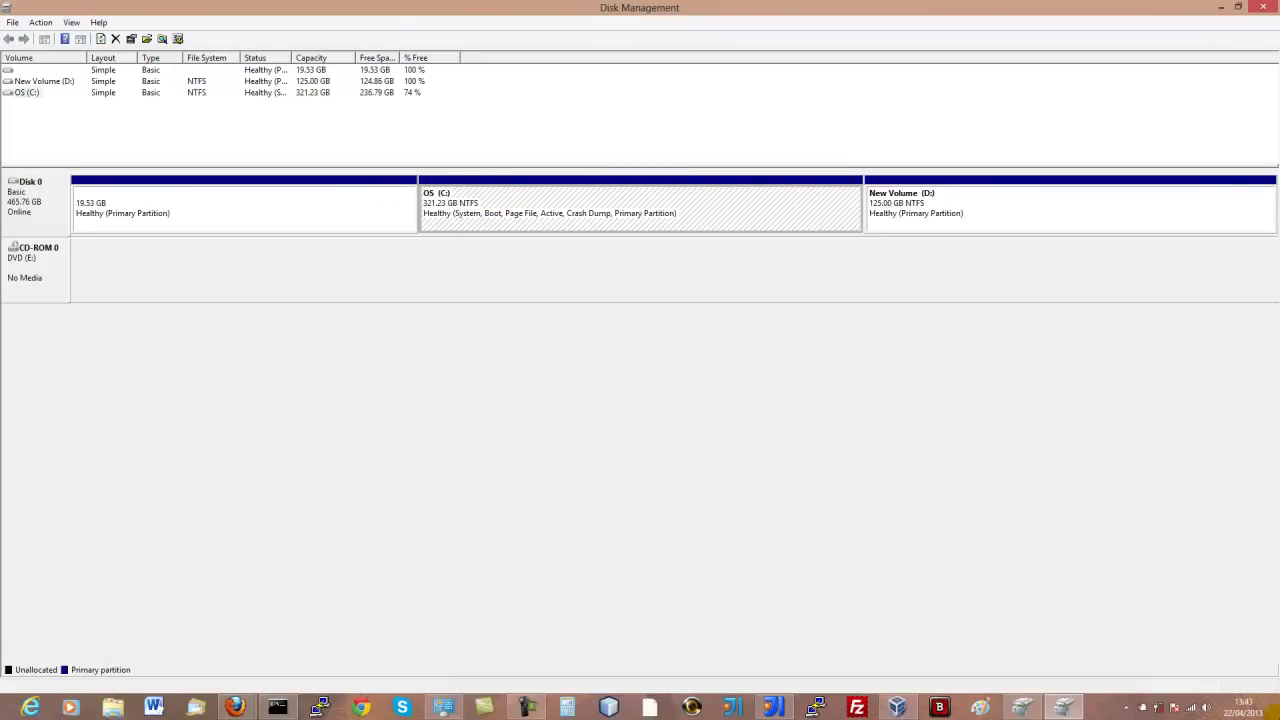
# Show the desktop and view the properties of Windows.iso, moving the properties window clear of the file
pyautogui.click(1276, 716)
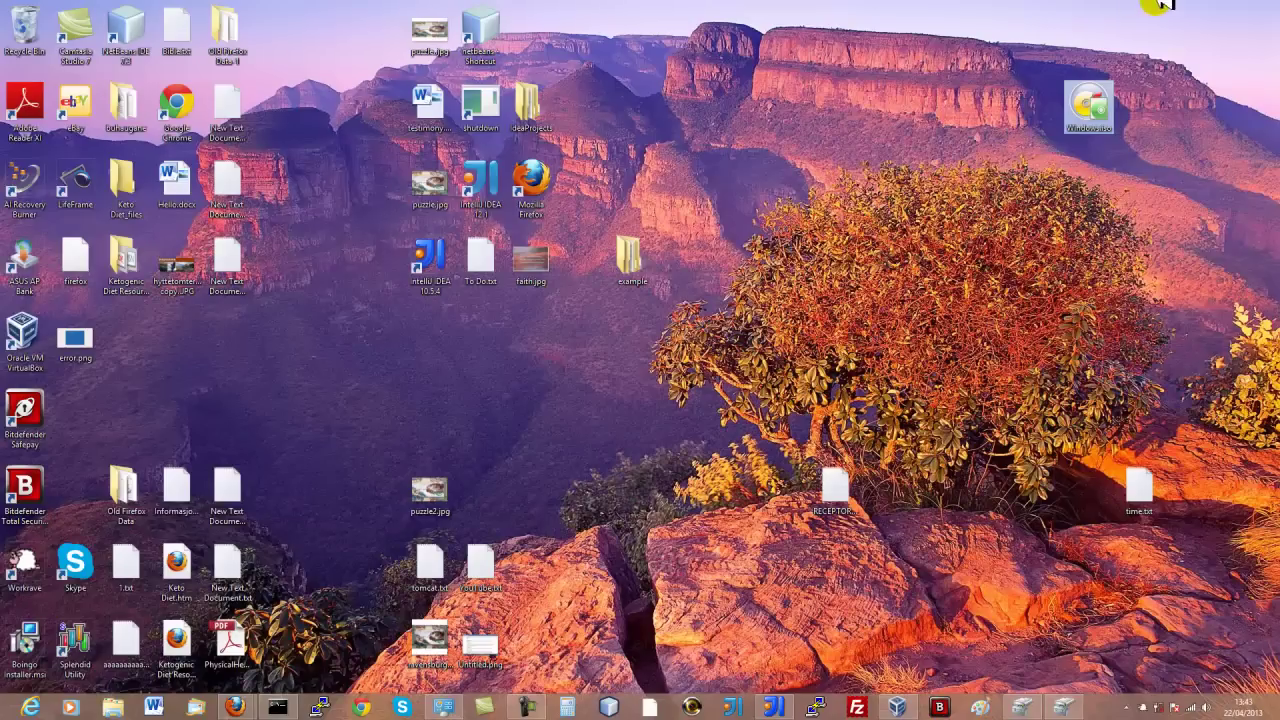
pyautogui.click(1087, 112)
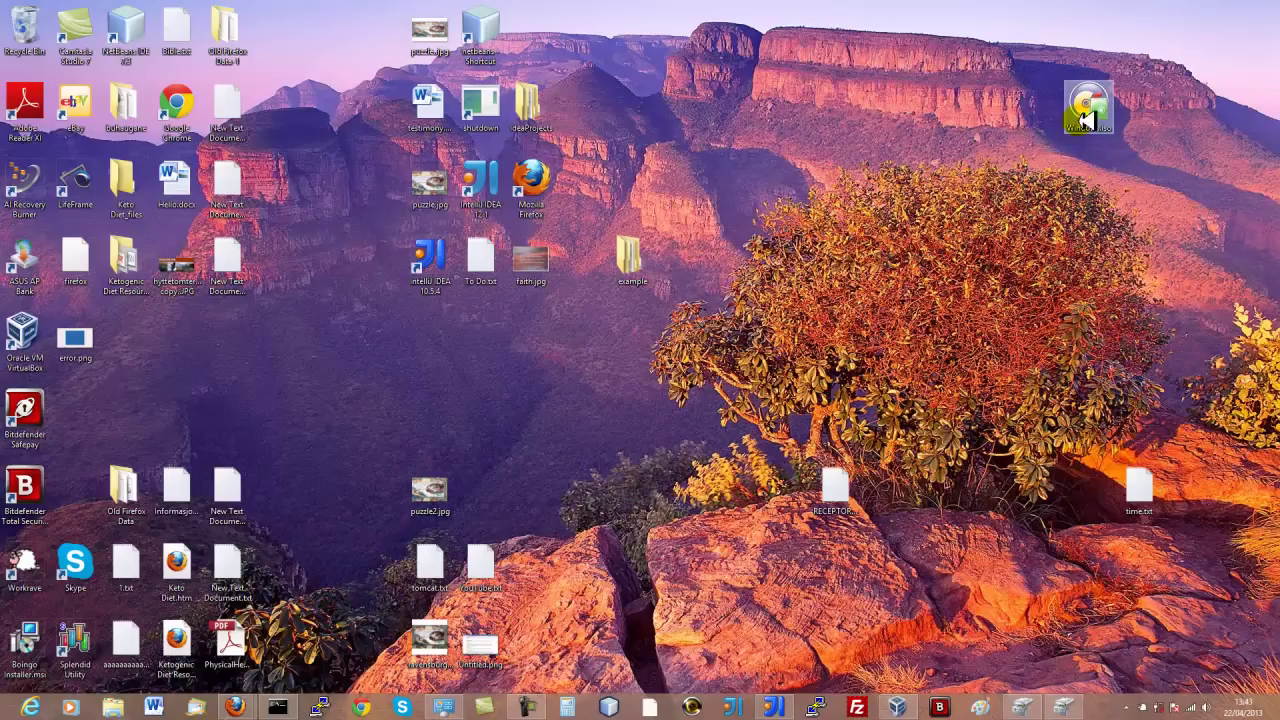
pyautogui.click(1130, 220)
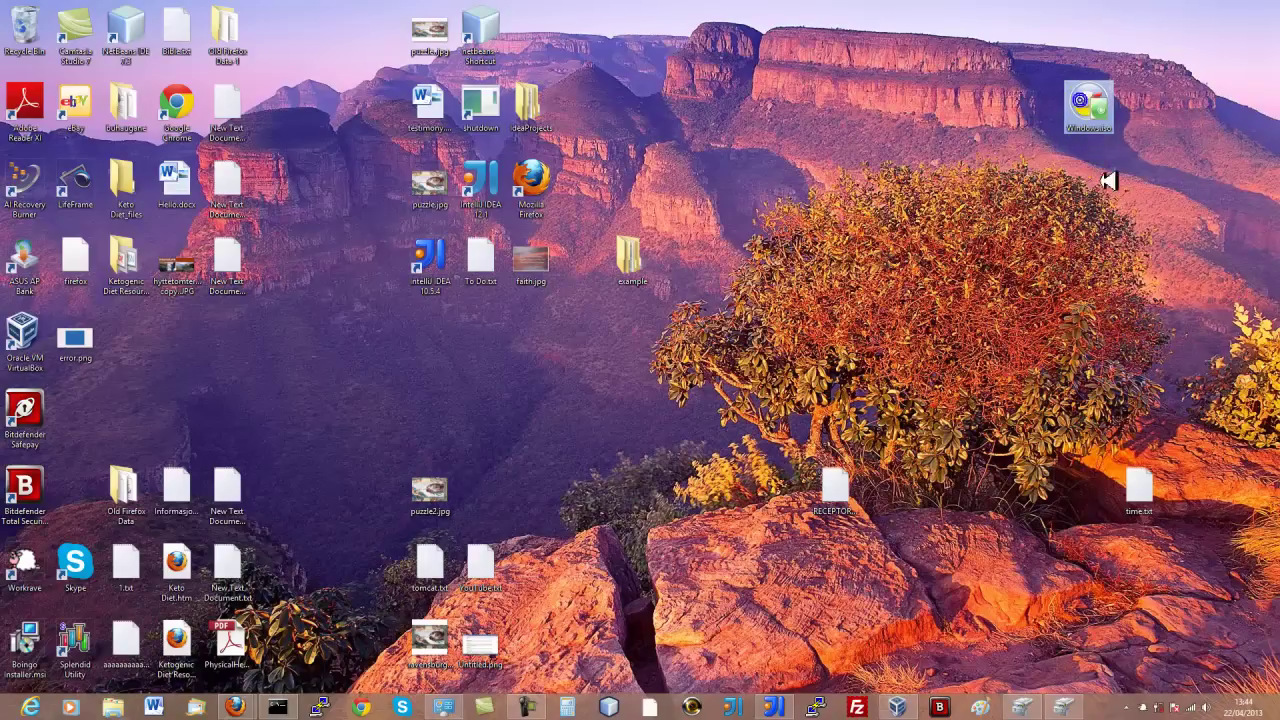
pyautogui.rightClick(1083, 101)
pyautogui.click(1137, 331)
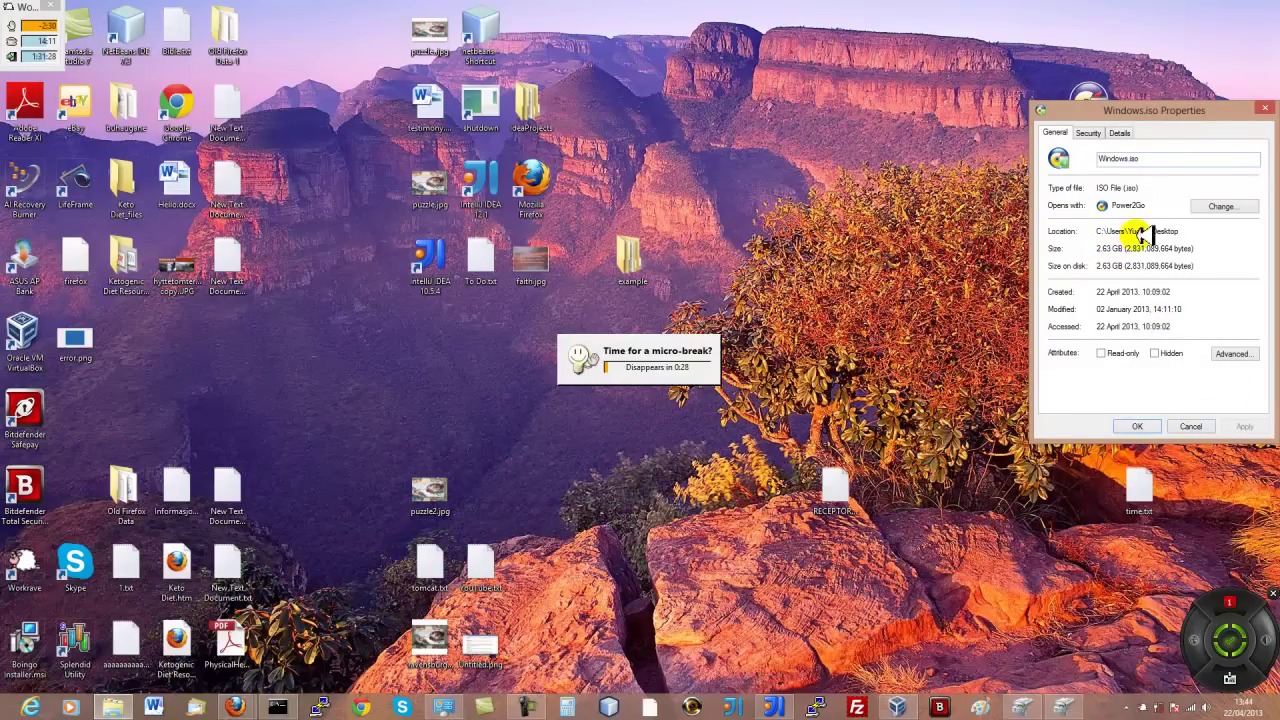
pyautogui.click(1218, 104)
pyautogui.moveTo(1218, 99); pyautogui.dragTo(1182, 53)
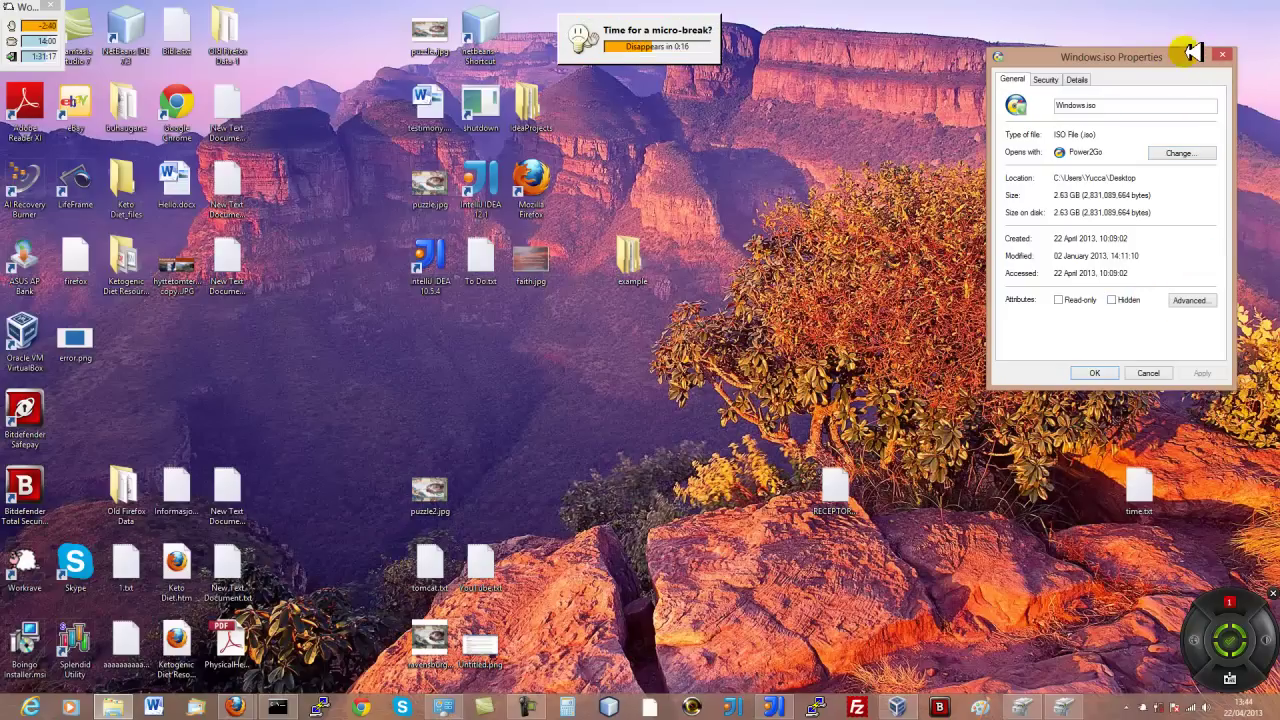
# Switch to Firefox, search the web for "rufus" and open the "Create bootable USB drives the easy way" site
pyautogui.click(236, 707)
pyautogui.click(208, 655)
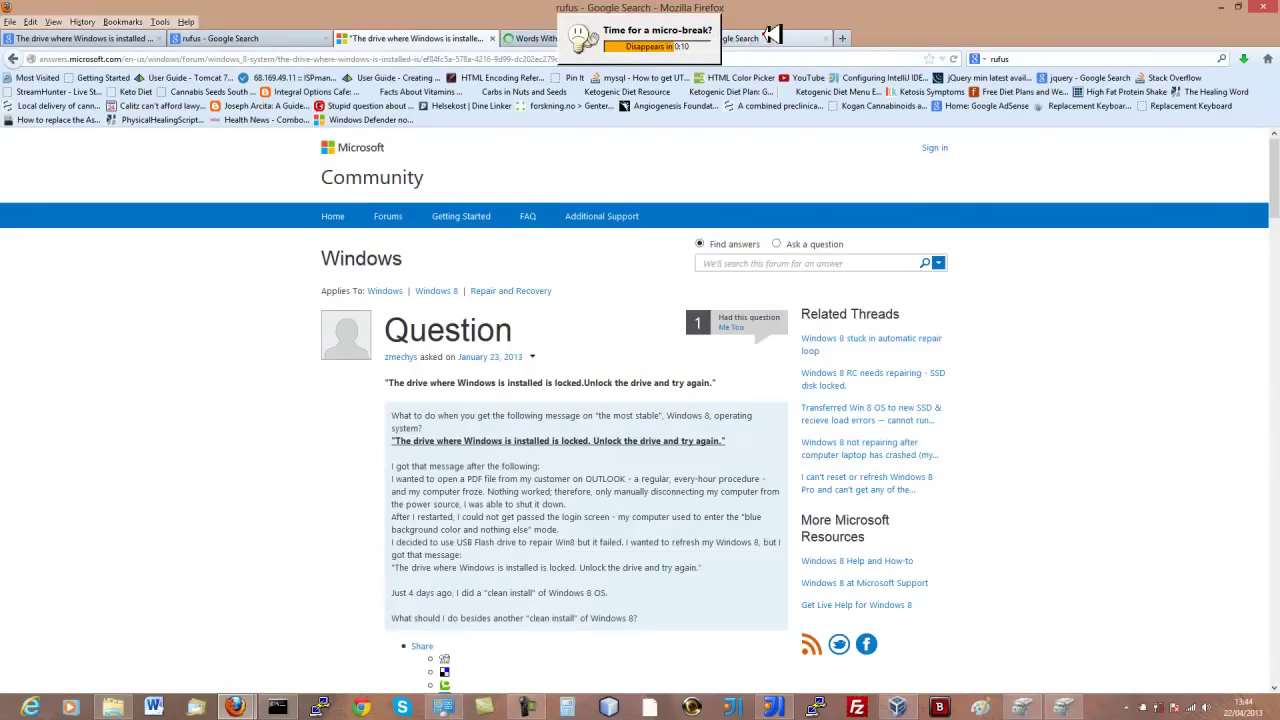
pyautogui.click(745, 40)
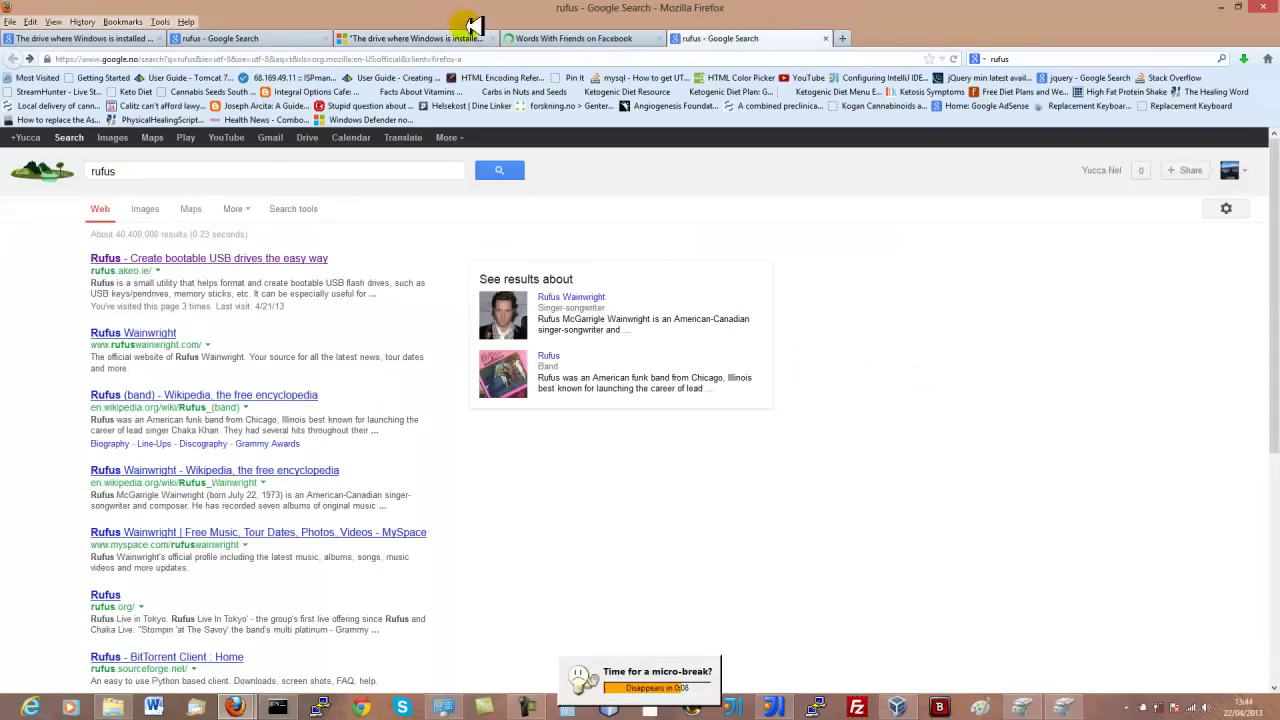
pyautogui.click(265, 37)
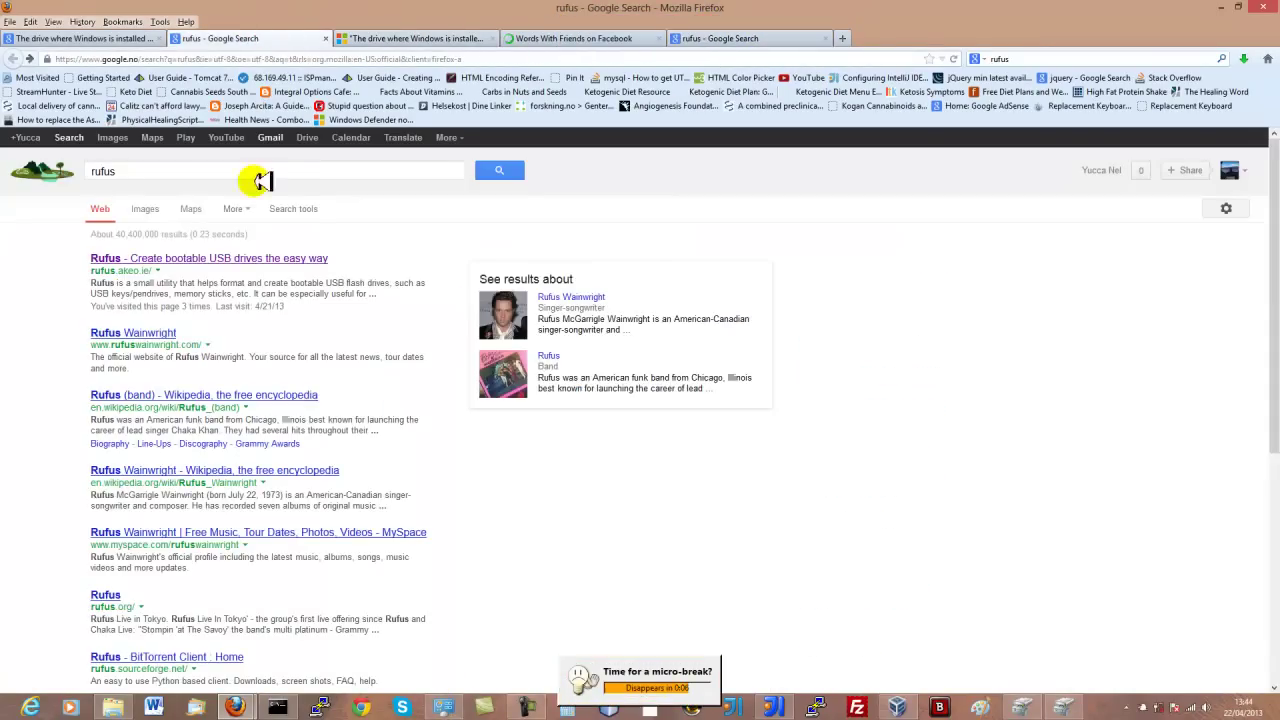
pyautogui.click(1165, 57)
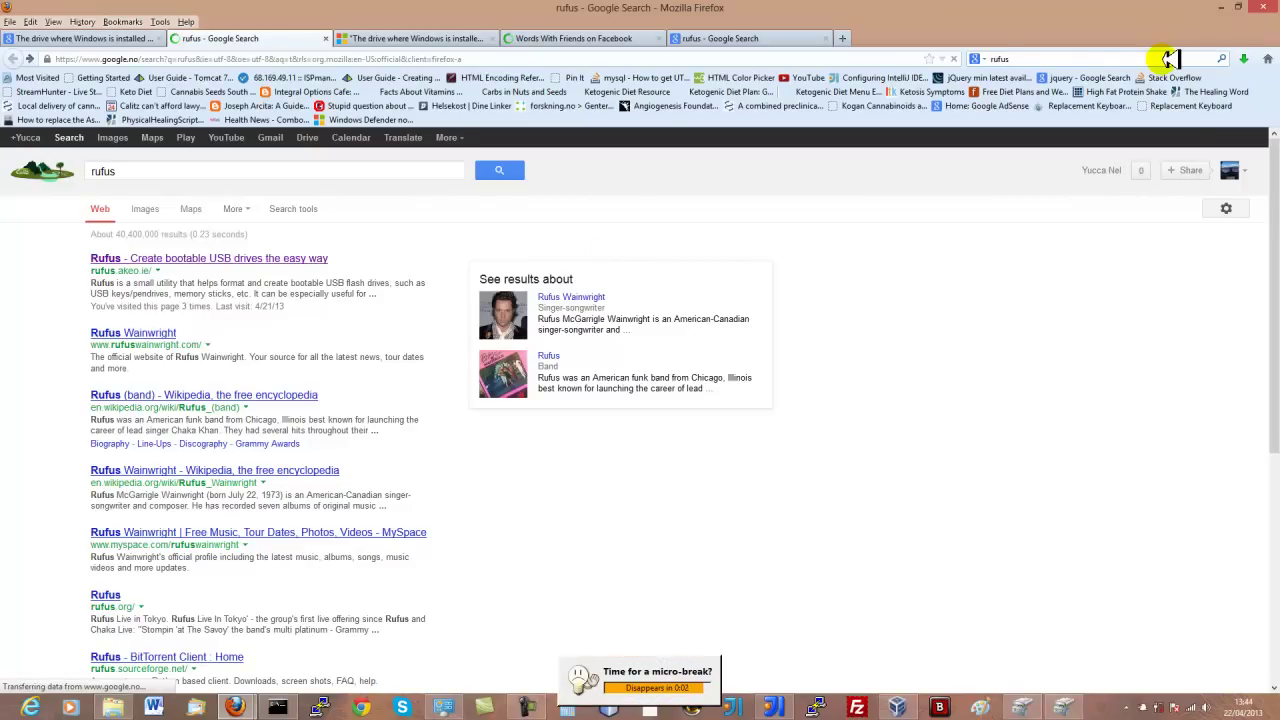
pyautogui.click(218, 226)
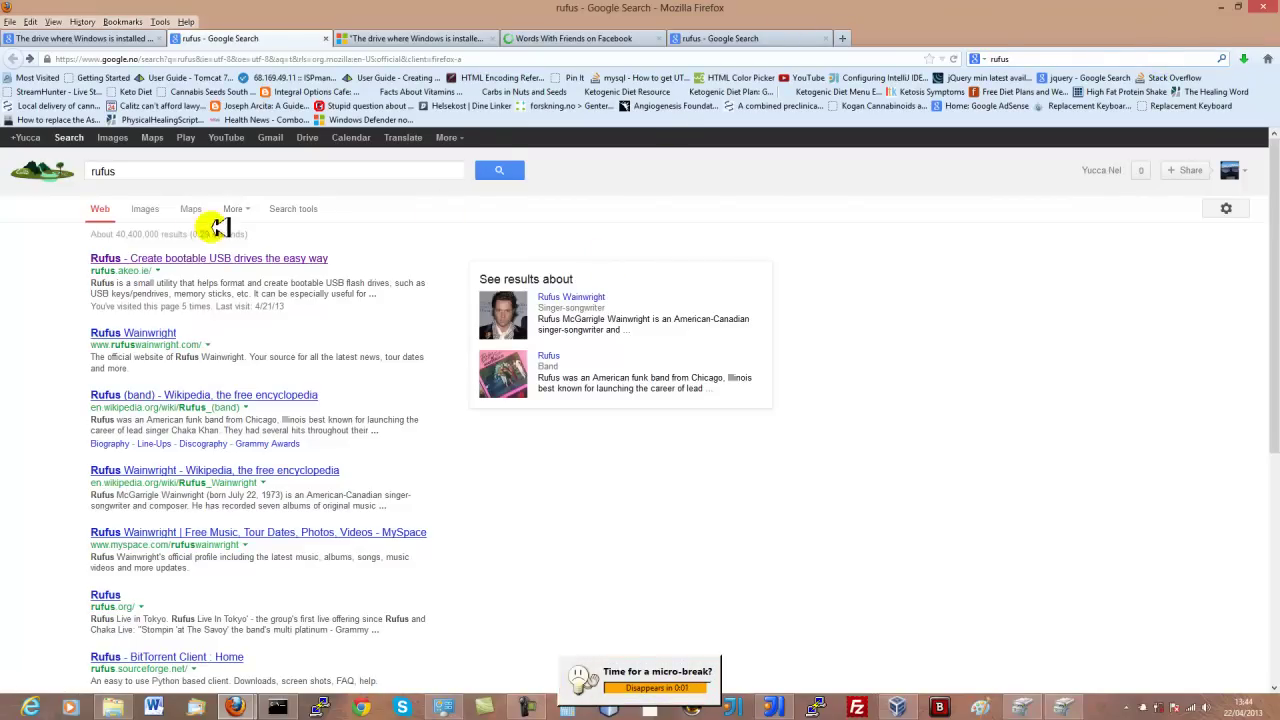
pyautogui.click(296, 260)
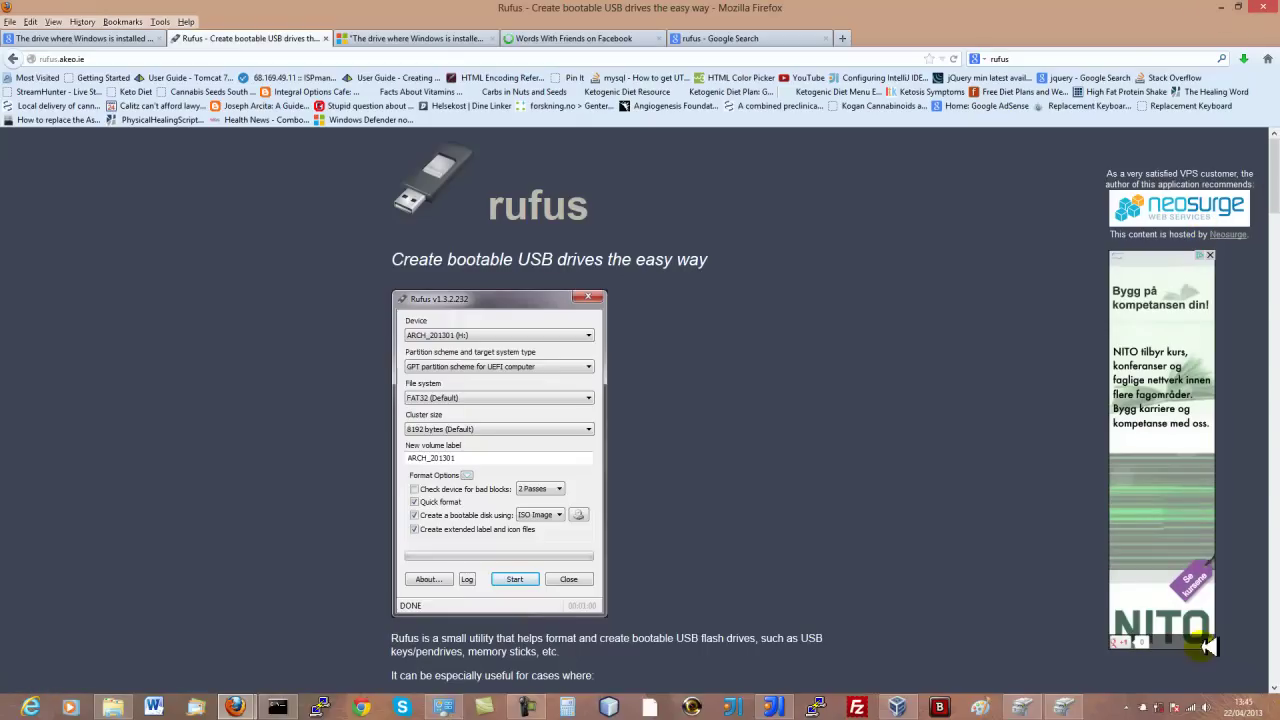
# Check Windows.iso on the desktop, and reopen the Rufus site from a "rufus" search at its Download section
pyautogui.moveTo(1278, 2)
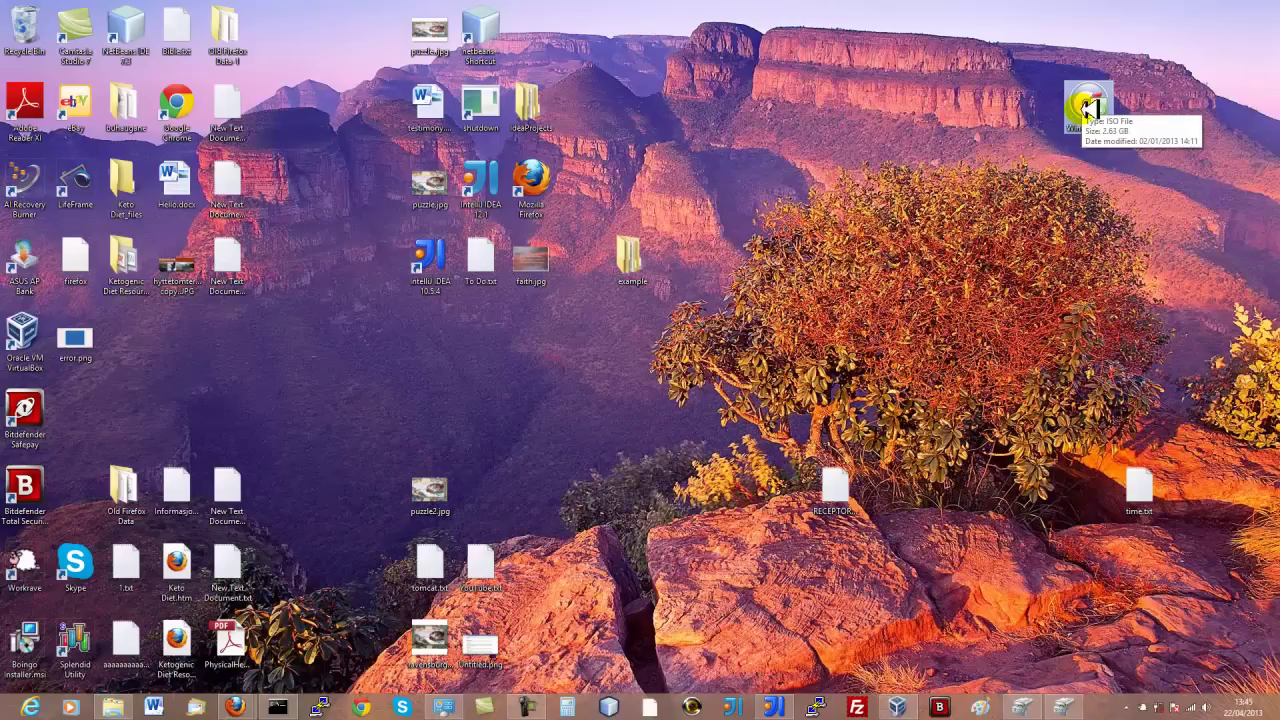
pyautogui.click(1066, 333)
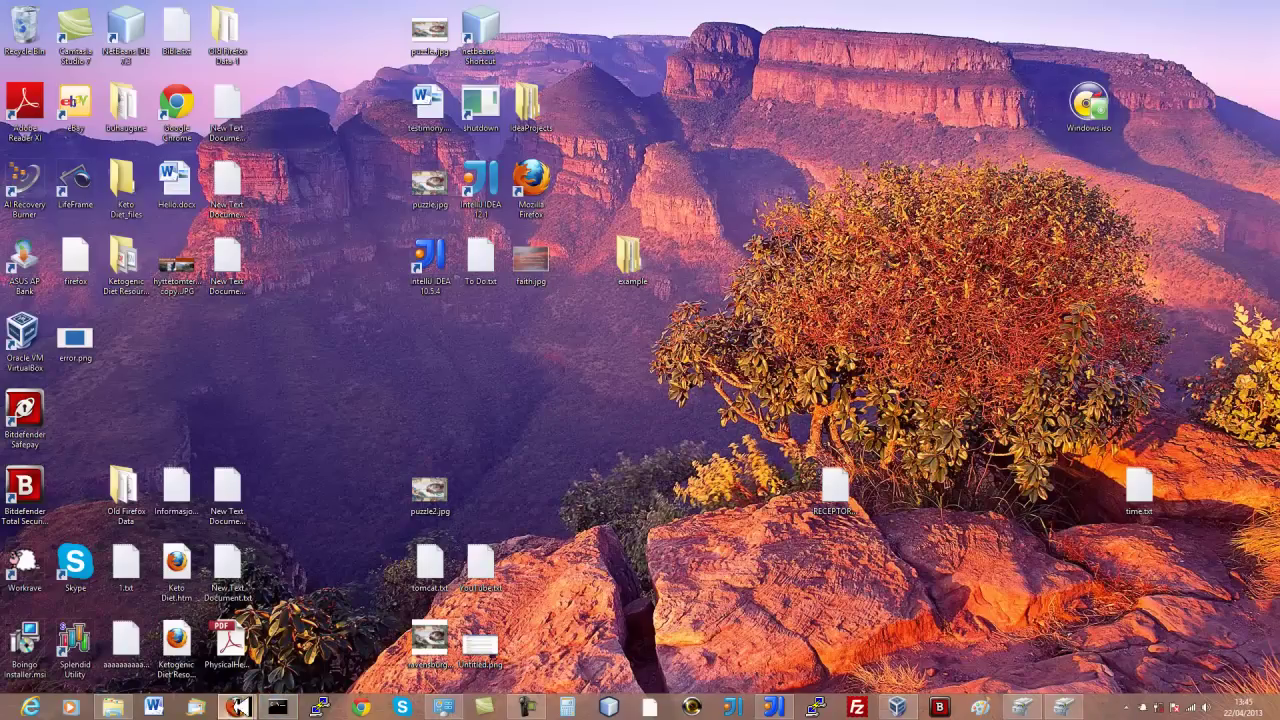
pyautogui.moveTo(240, 706)
pyautogui.click(176, 651)
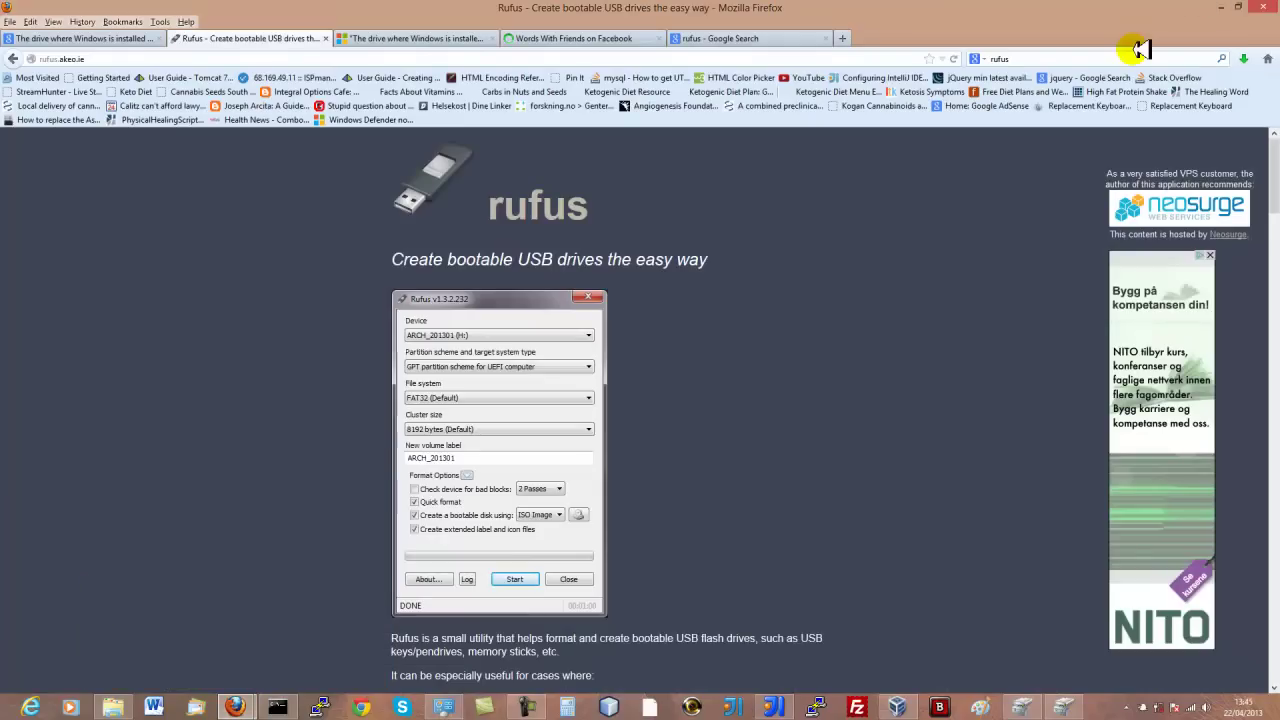
pyautogui.press('Return')
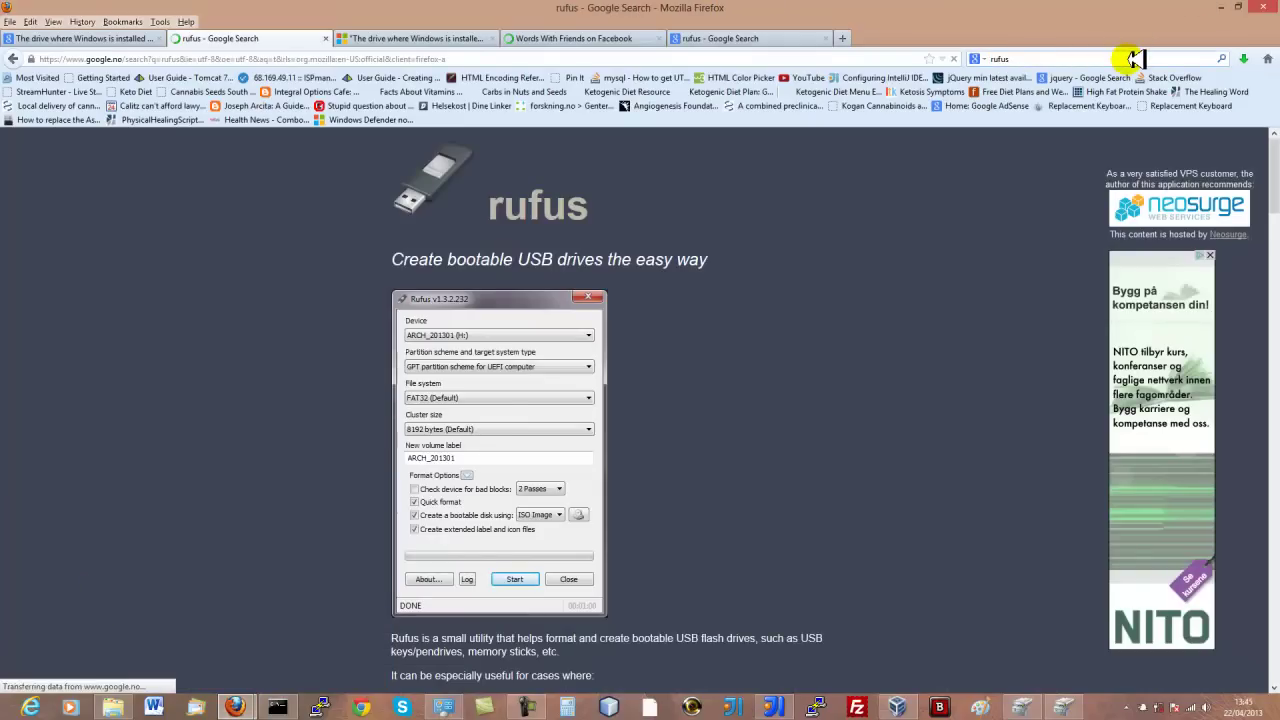
pyautogui.click(313, 258)
pyautogui.scroll(-3, 660, 306)
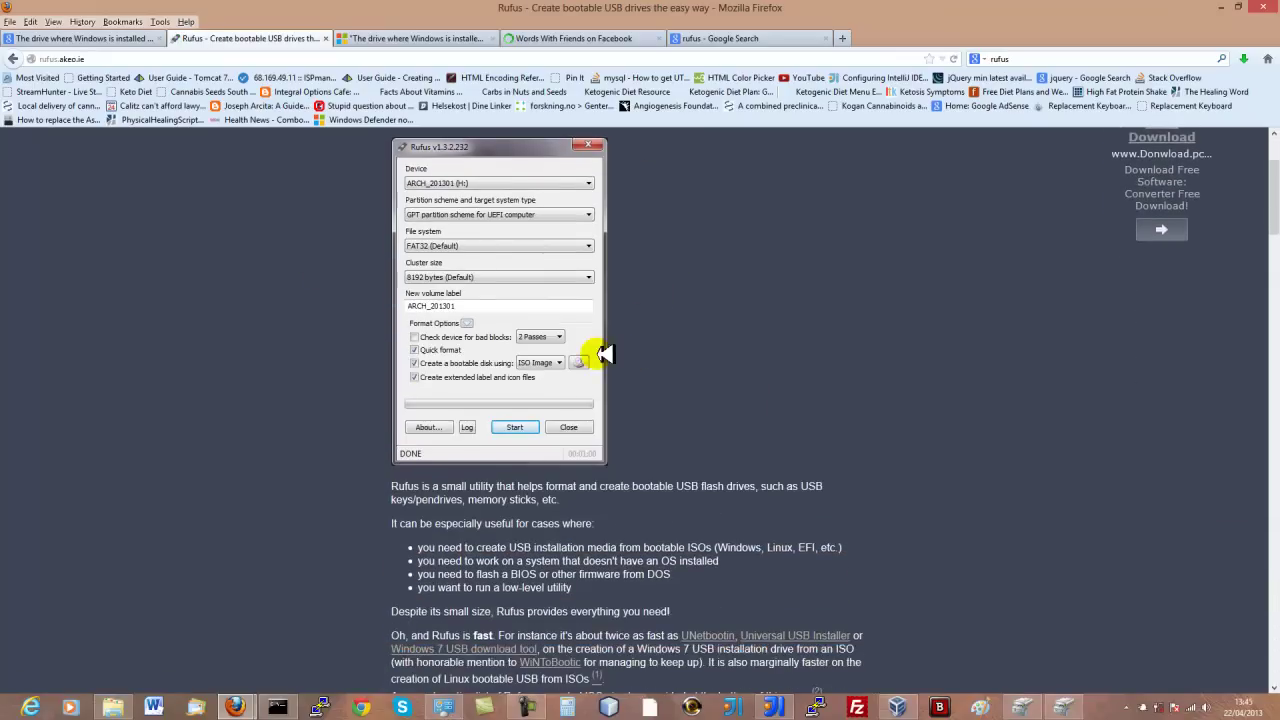
pyautogui.scroll(-5, 607, 354)
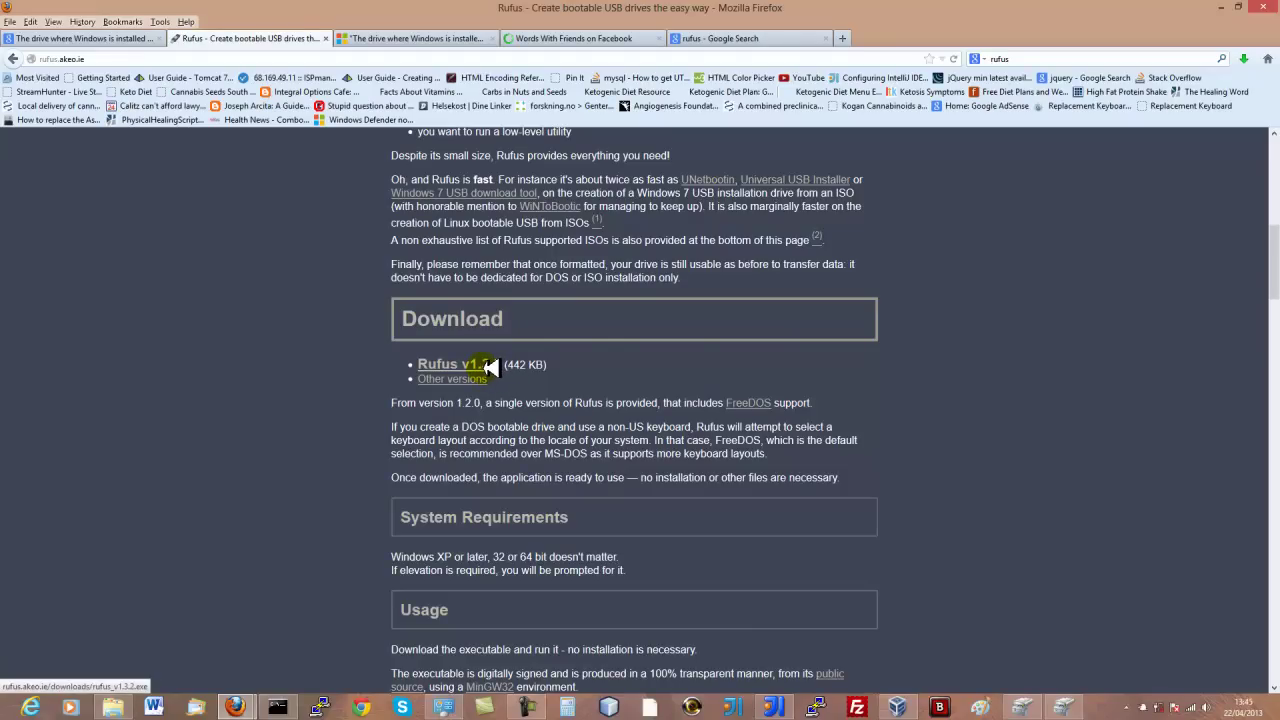
# Open the browser's download history and run rufus_v1.3.2.exe
pyautogui.click(165, 22)
pyautogui.click(180, 33)
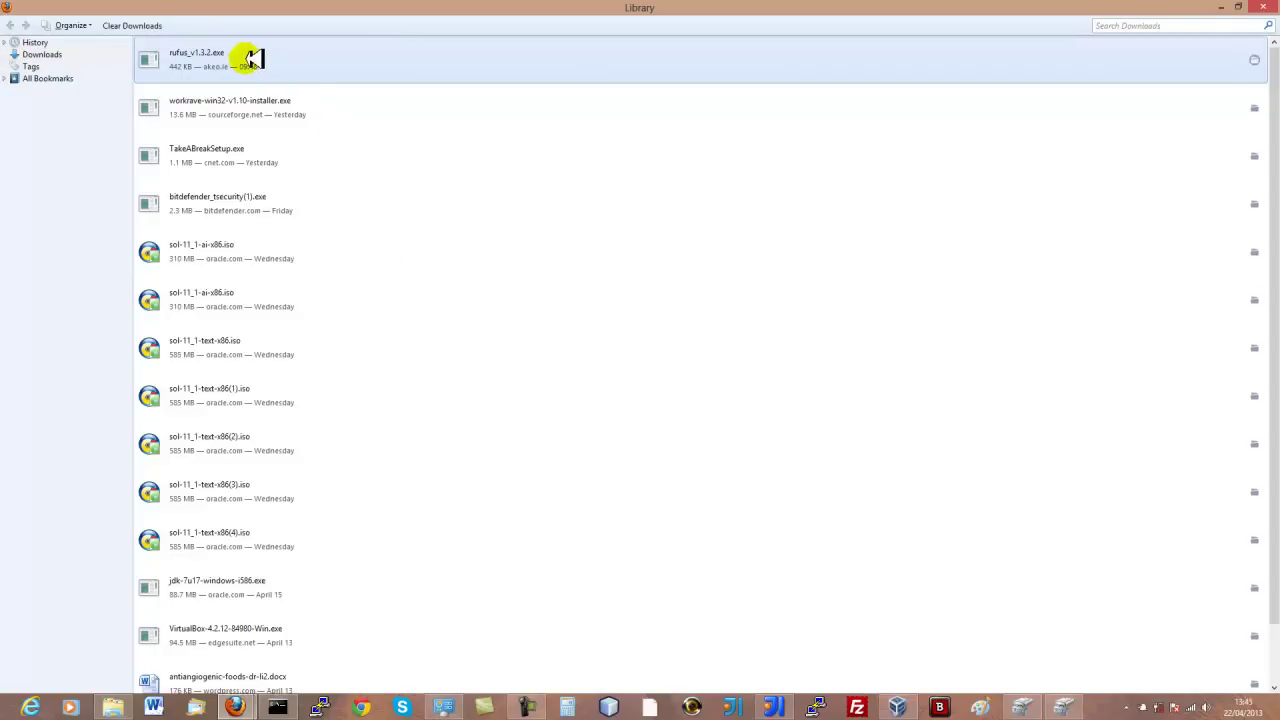
pyautogui.doubleClick(320, 58)
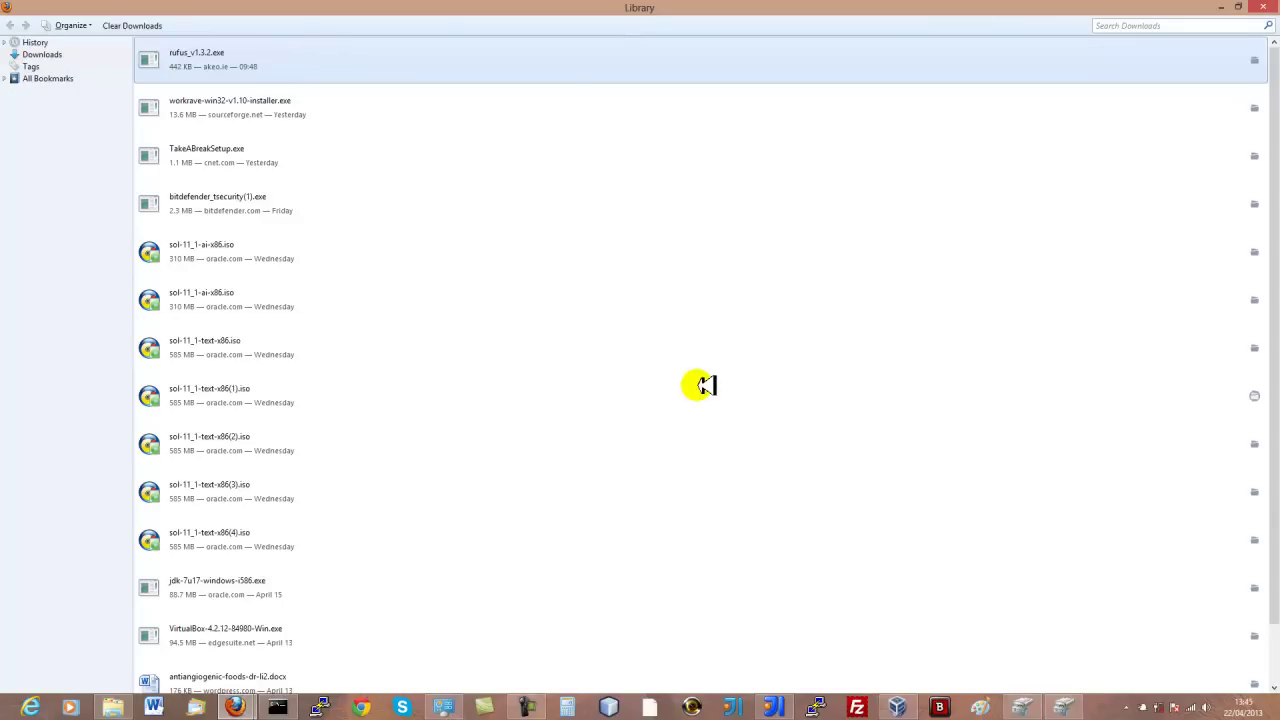
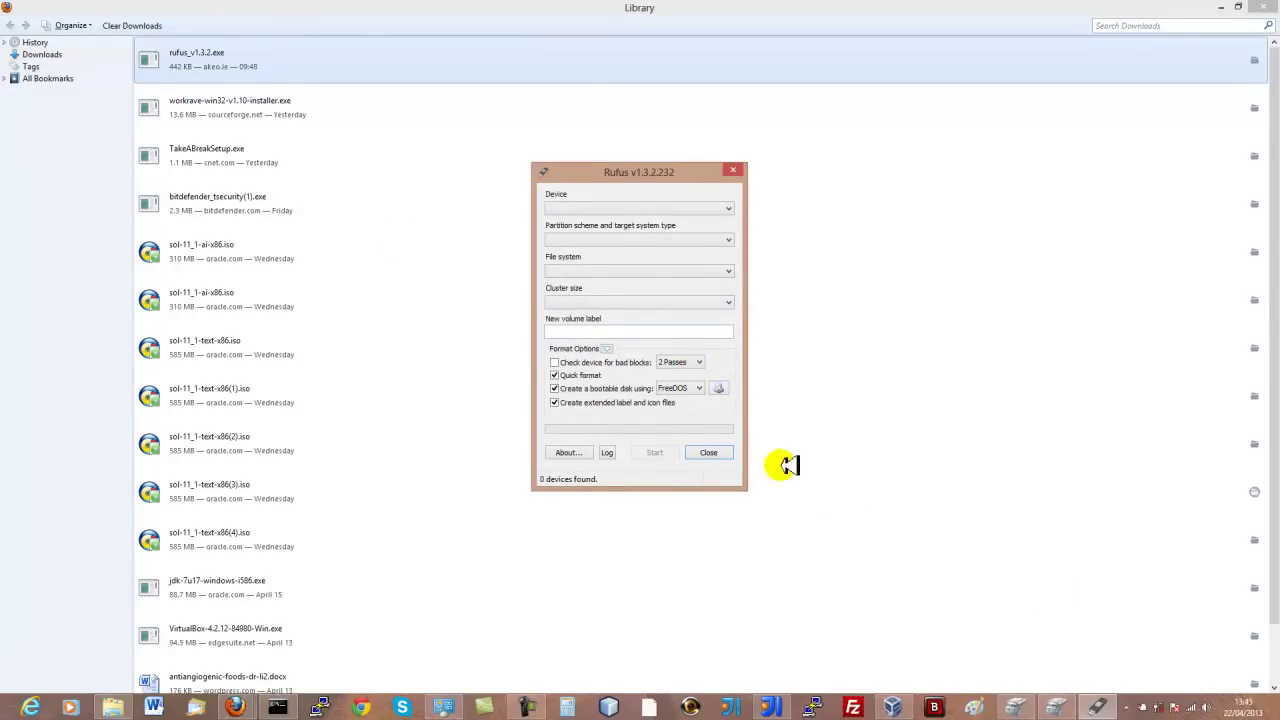
# Load Windows.iso from the Desktop folder as the image for the bootable disk in Rufus
pyautogui.click(726, 388)
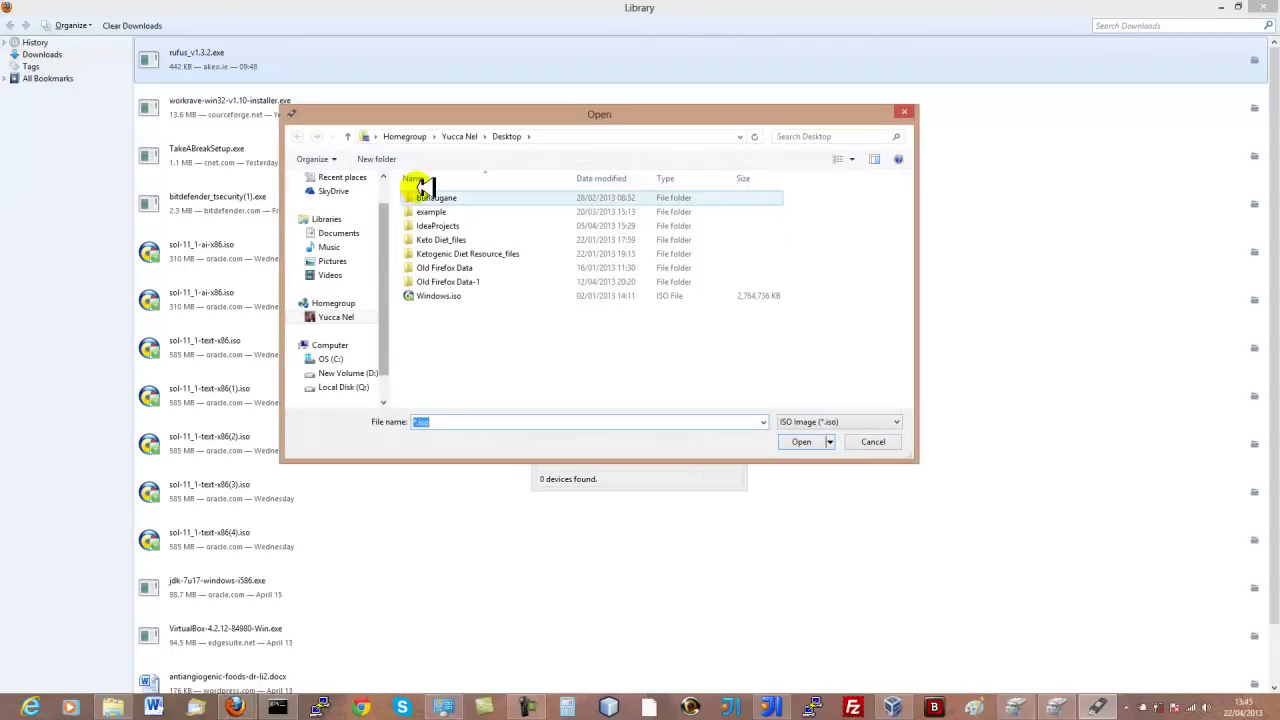
pyautogui.click(510, 136)
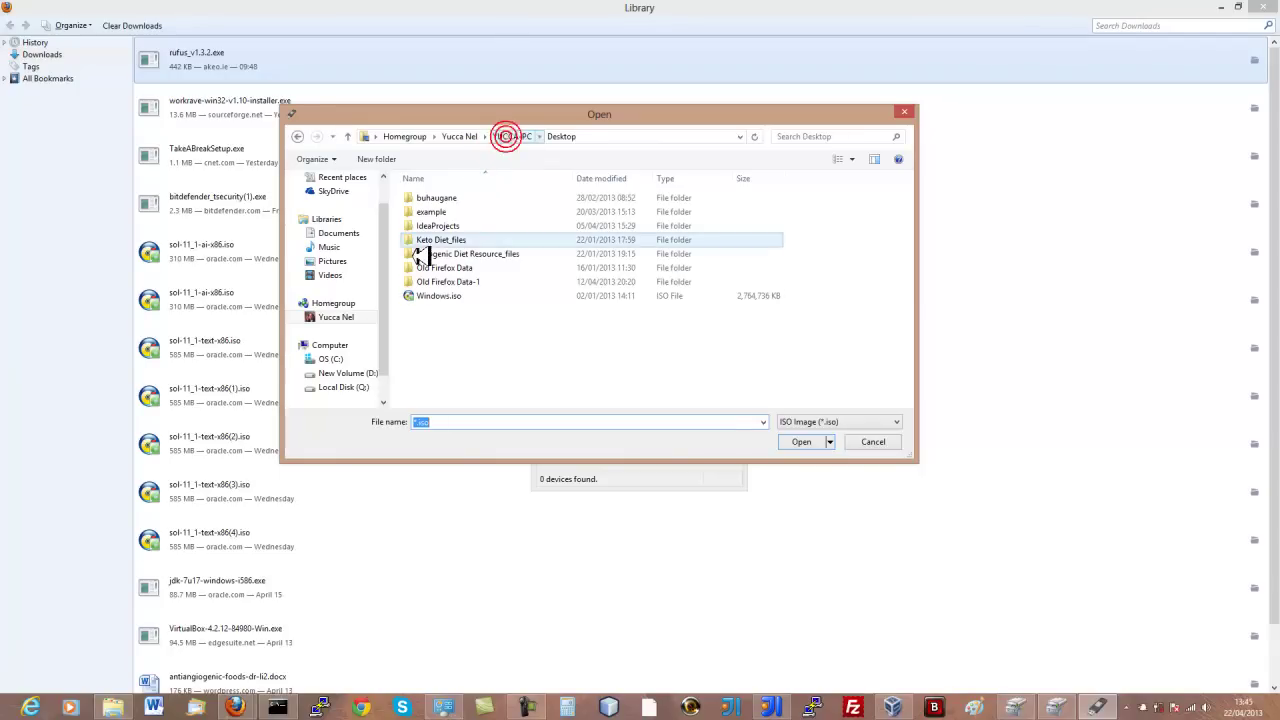
pyautogui.doubleClick(487, 298)
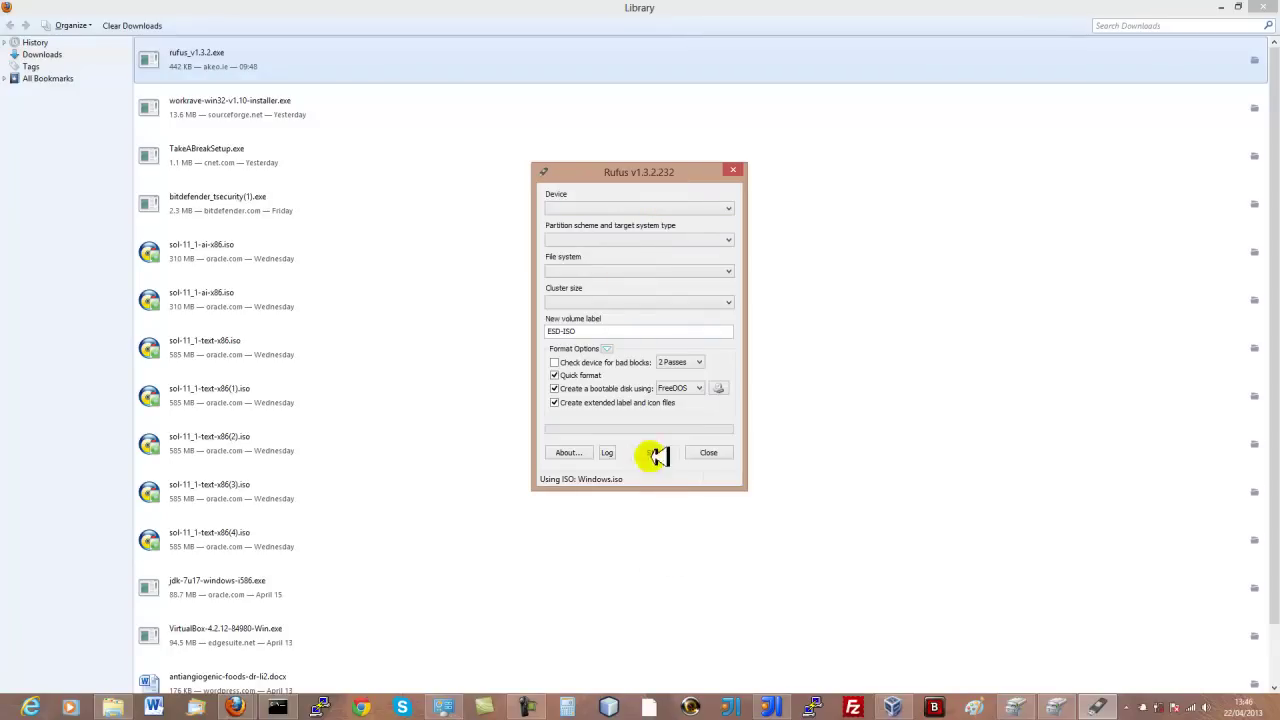
# Minimize the downloads library window behind Rufus
pyautogui.moveTo(1250, 660)
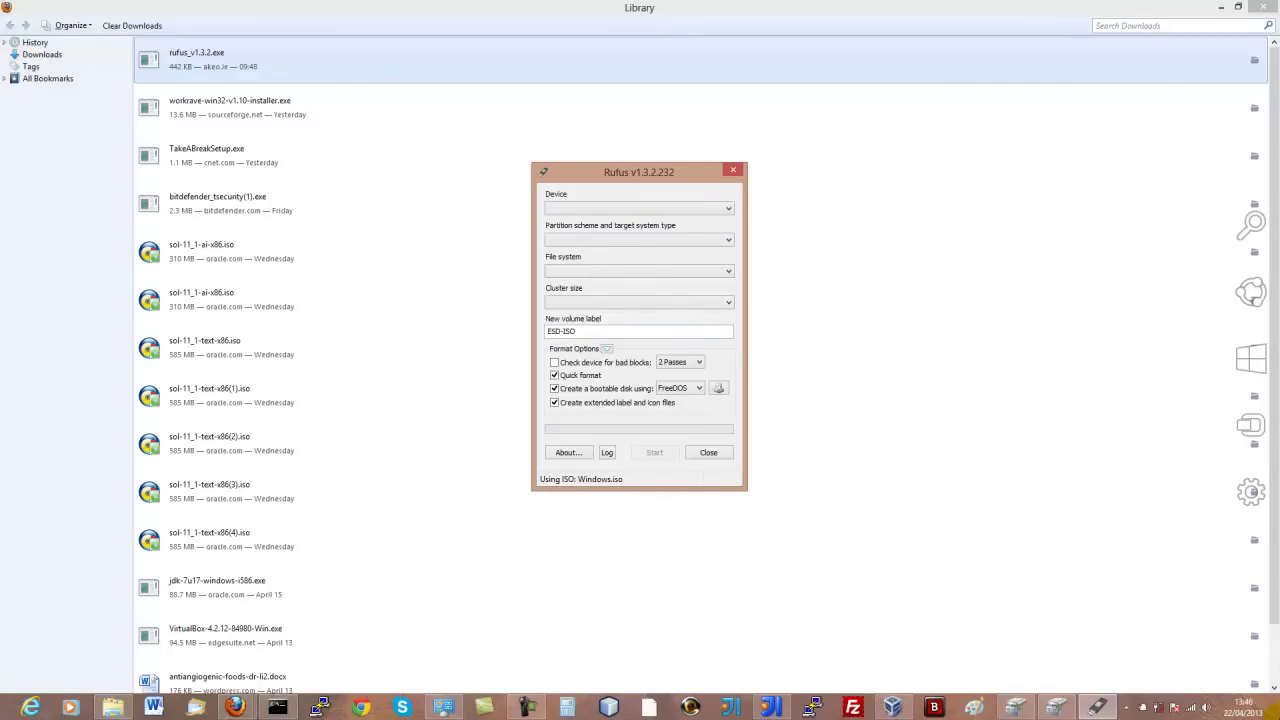
pyautogui.moveTo(1279, 719)
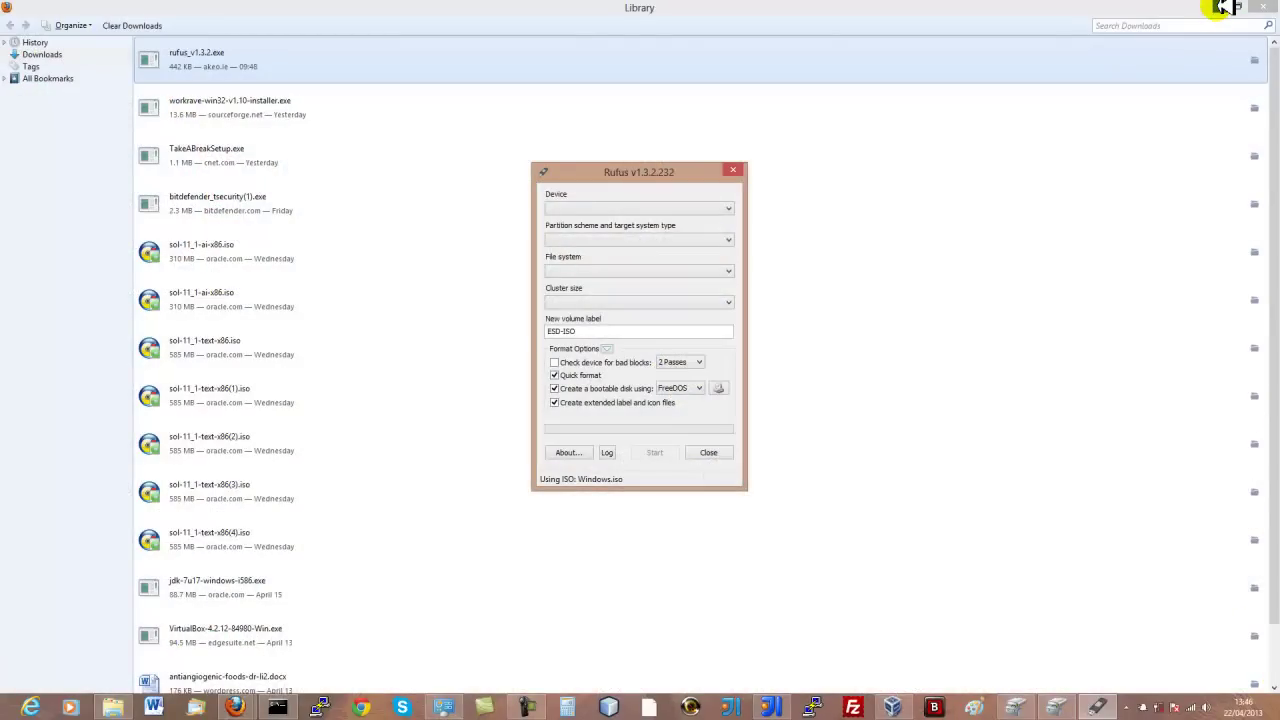
pyautogui.click(1225, 6)
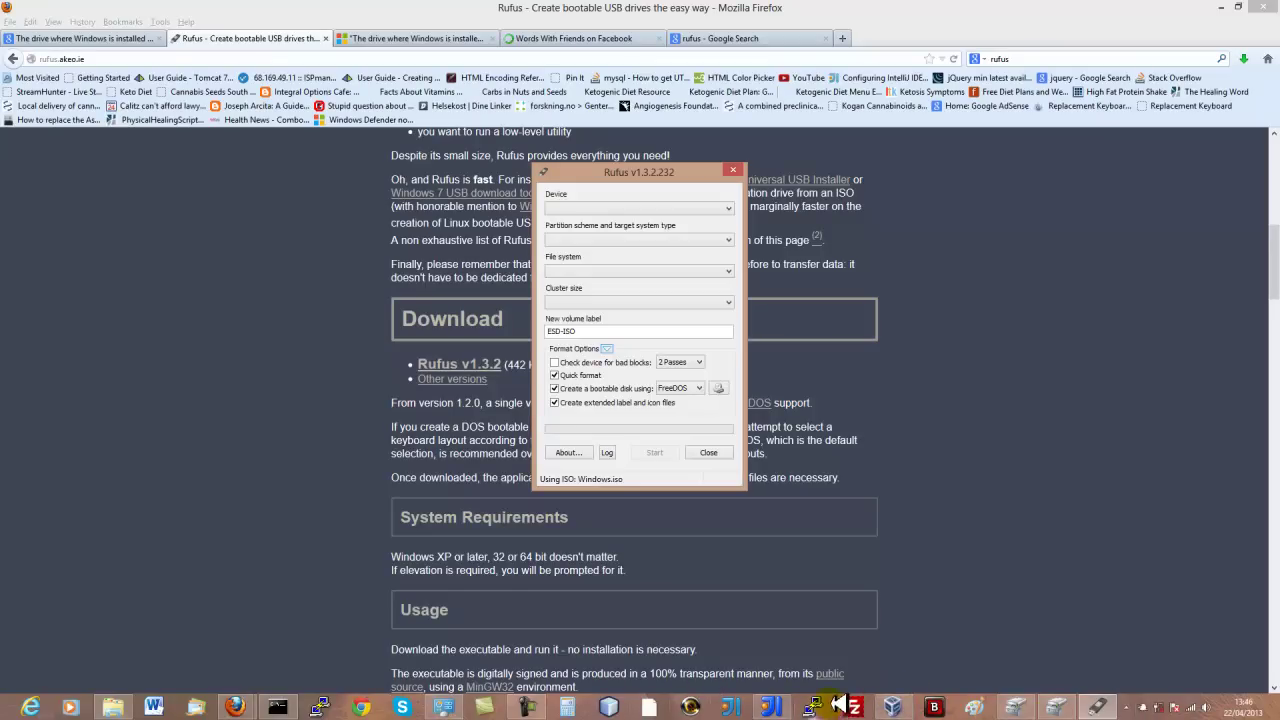
# Switch to Oracle VM VirtualBox Manager, start the win8 virtual machine and dismiss its information messages while it boots from Windows.iso
pyautogui.click(892, 708)
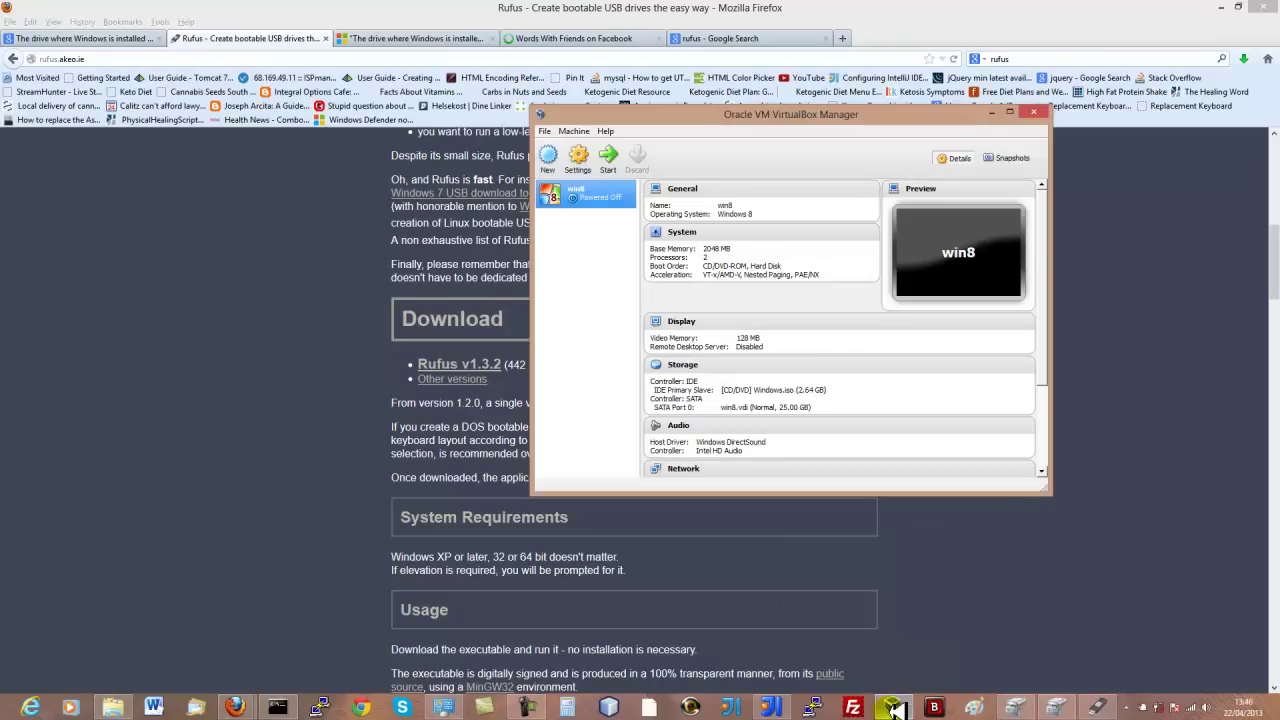
pyautogui.click(608, 158)
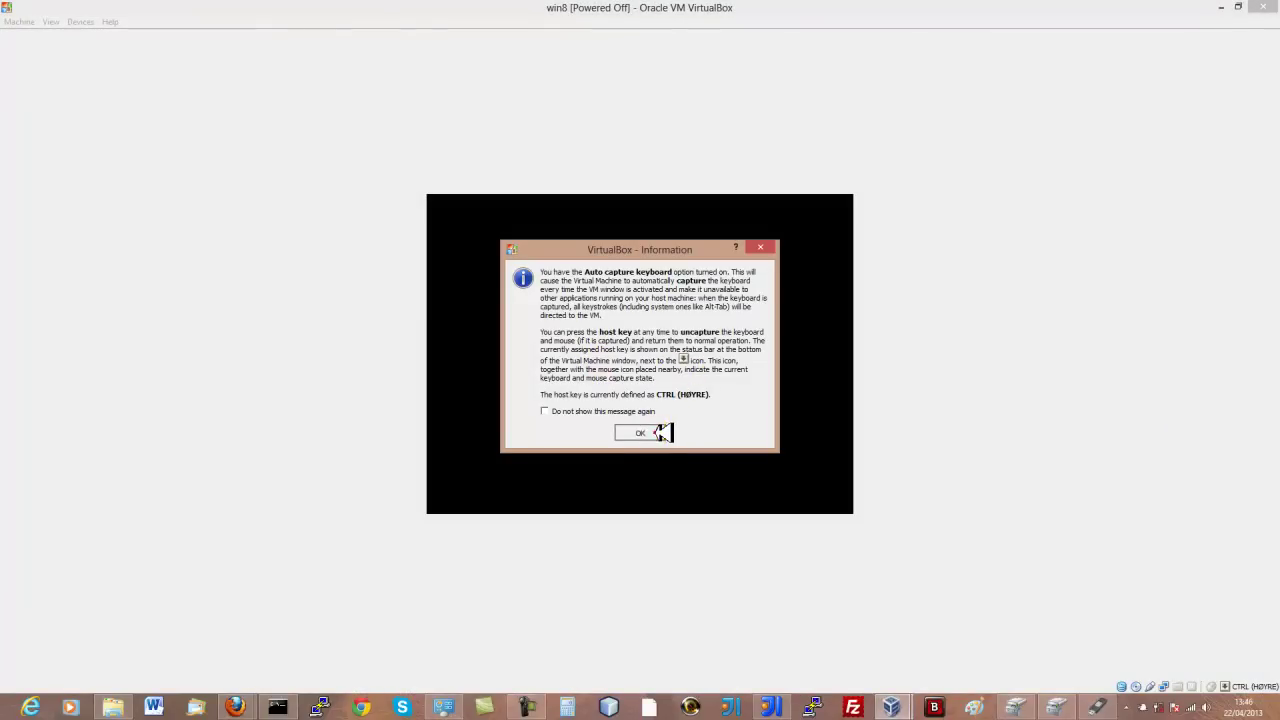
pyautogui.click(648, 432)
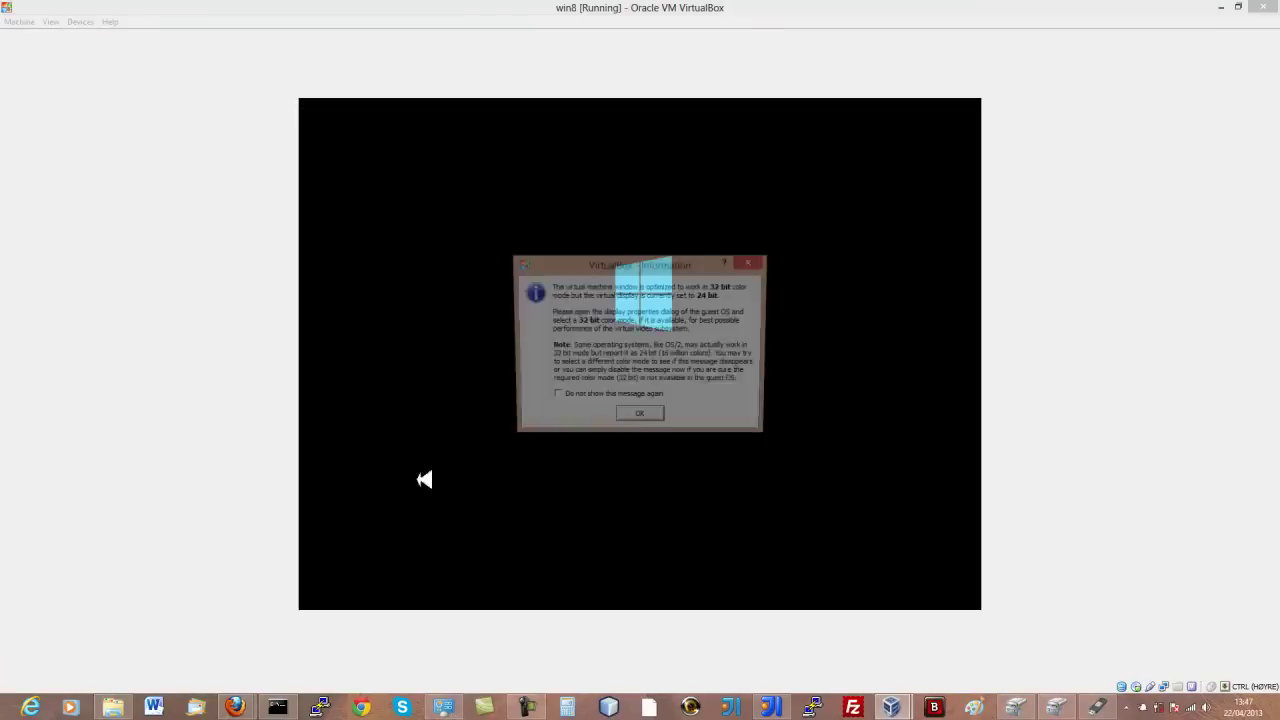
pyautogui.click(661, 418)
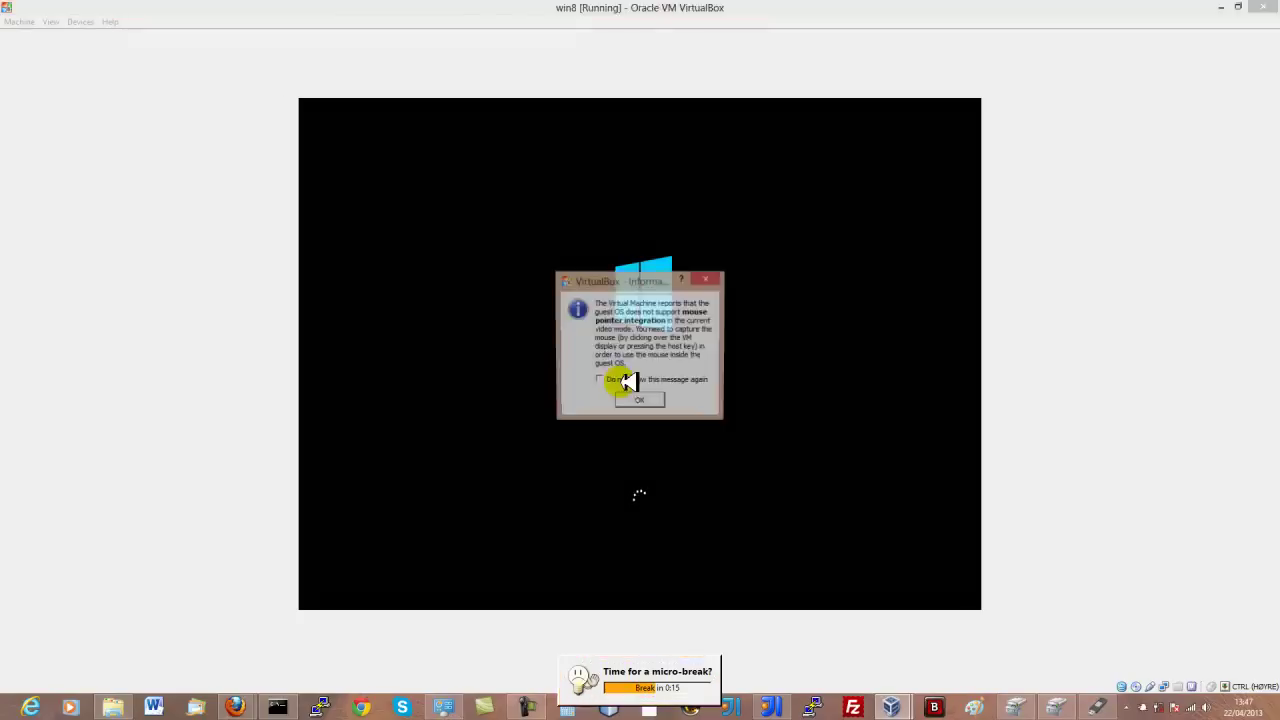
pyautogui.click(661, 401)
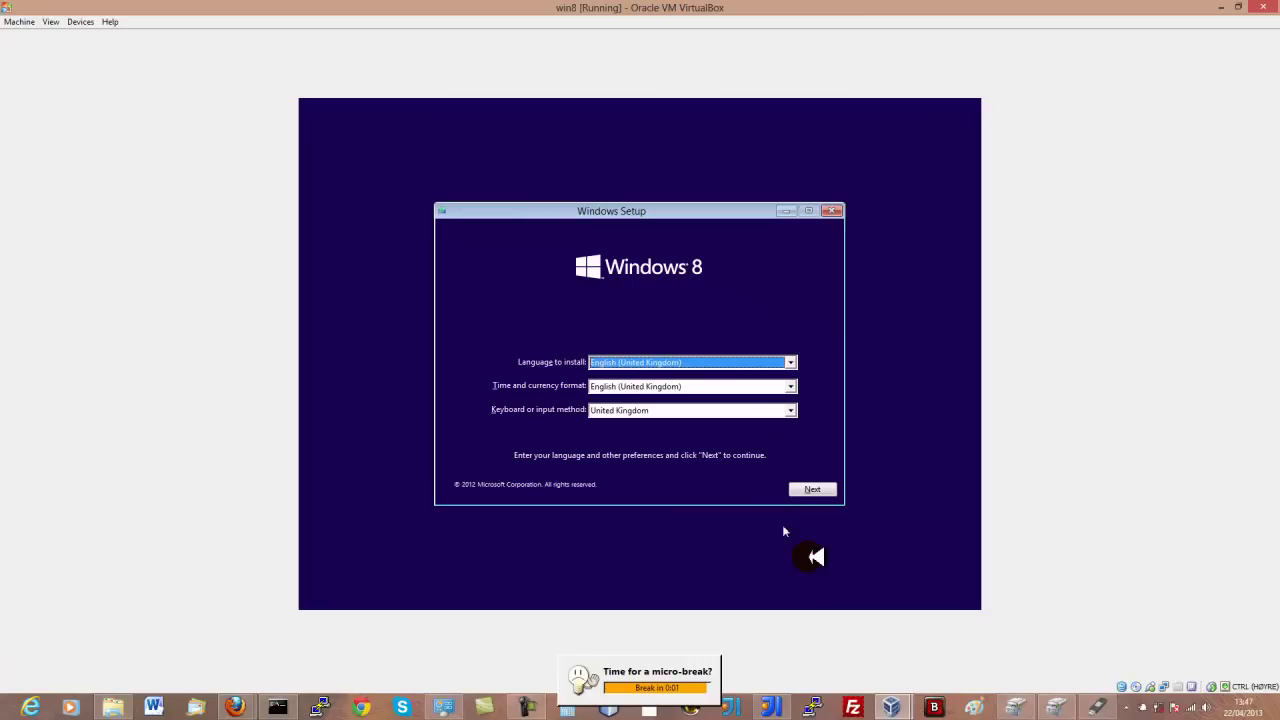
# Accept the Windows Setup language preferences, skip the break reminder, and choose to repair the computer through the Troubleshoot options
pyautogui.click(815, 488)
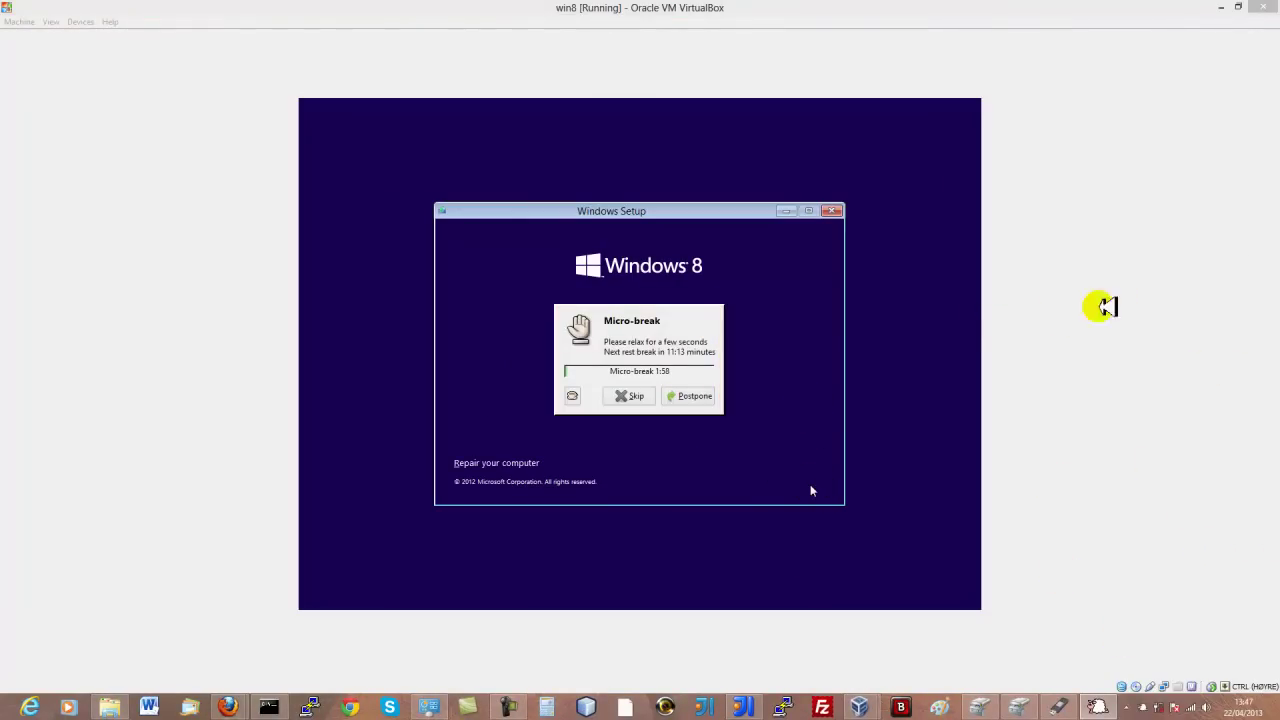
pyautogui.click(637, 396)
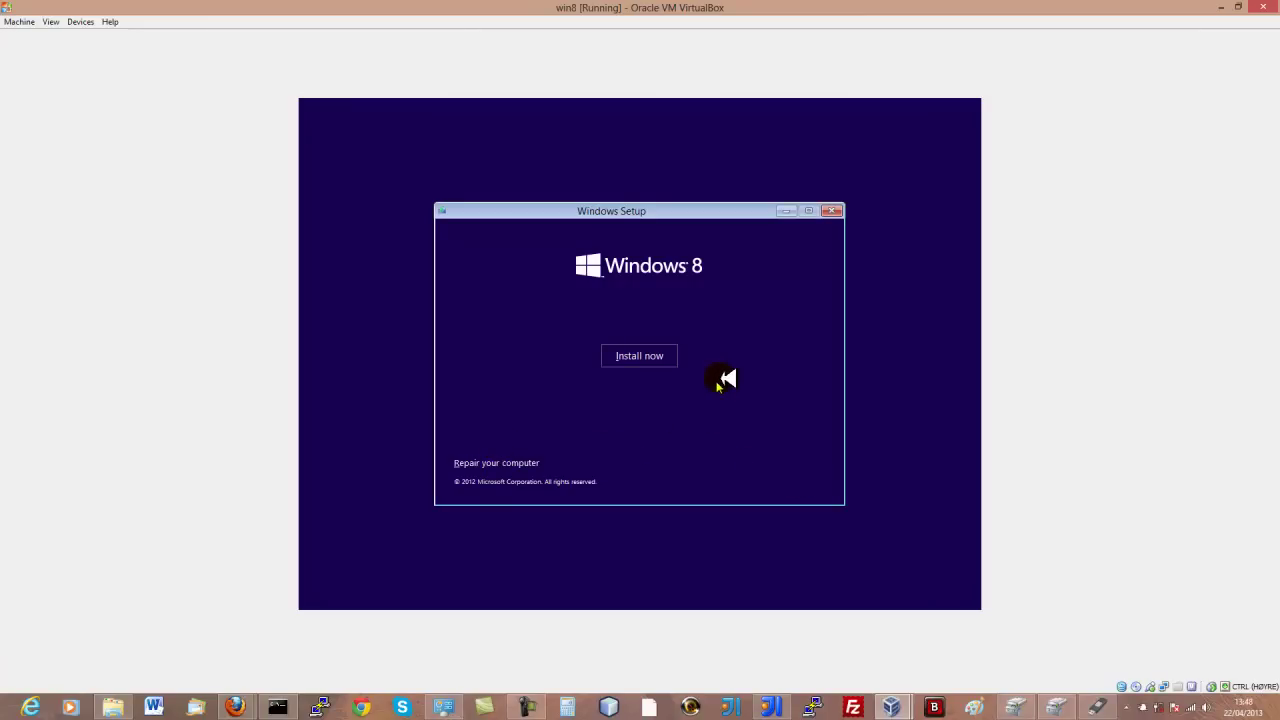
pyautogui.click(503, 465)
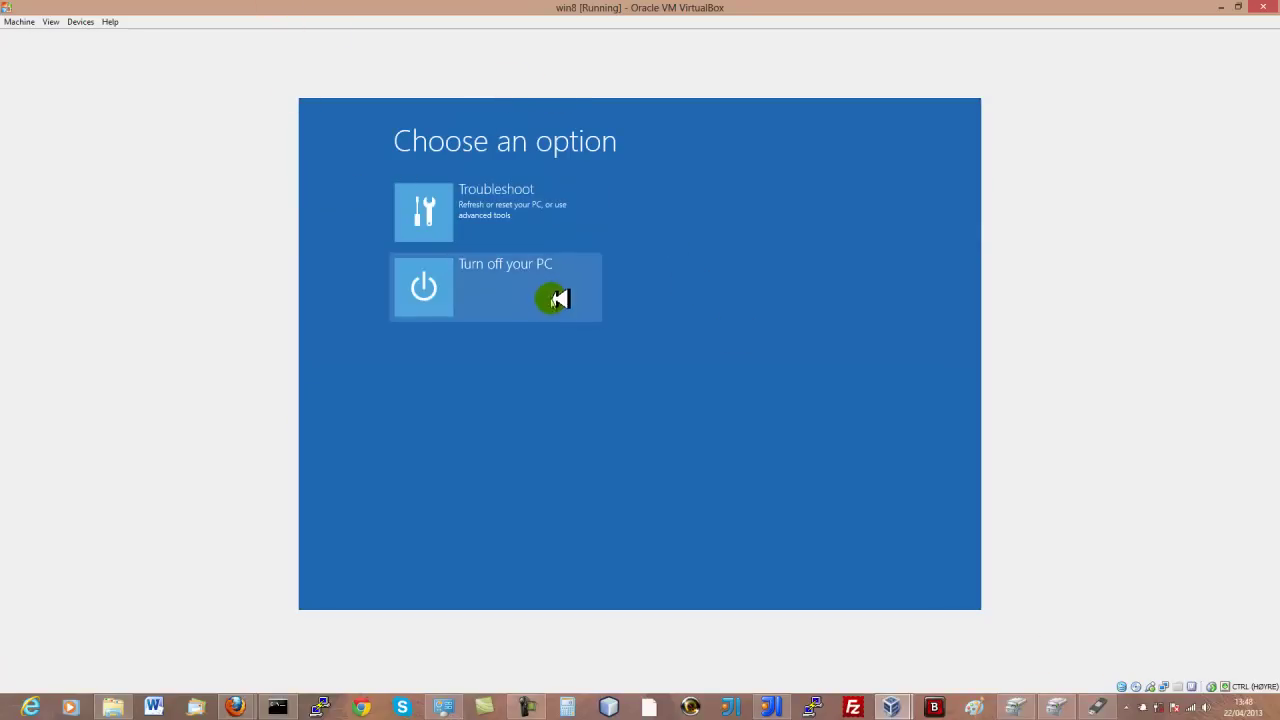
pyautogui.click(520, 200)
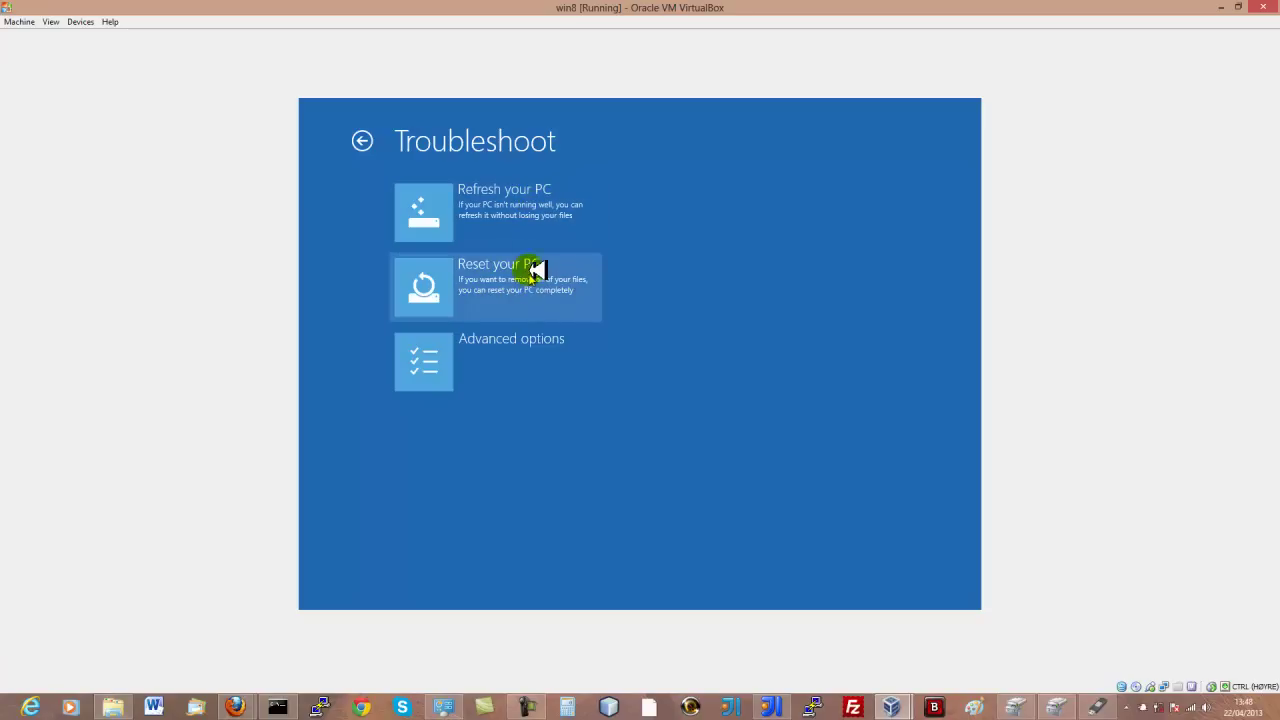
pyautogui.click(585, 207)
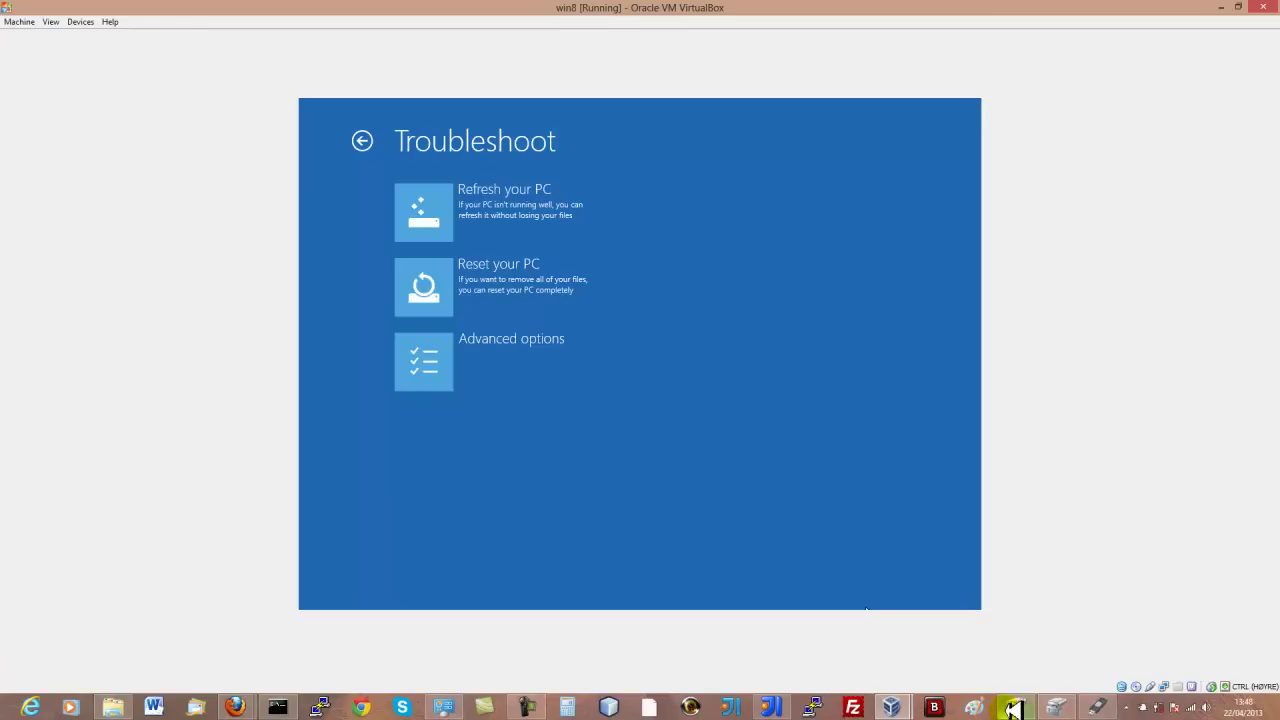
# Switch to Paint and open the recent picture error.png without saving the untitled canvas
pyautogui.click(975, 707)
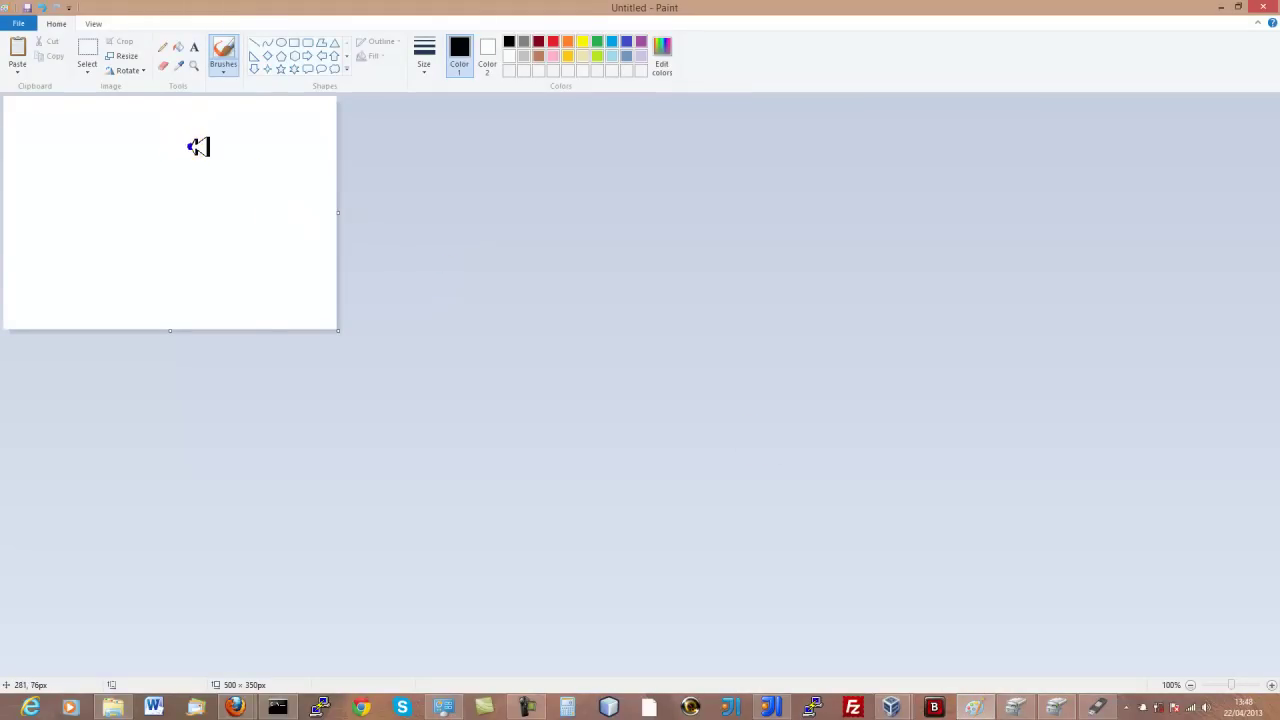
pyautogui.click(259, 273)
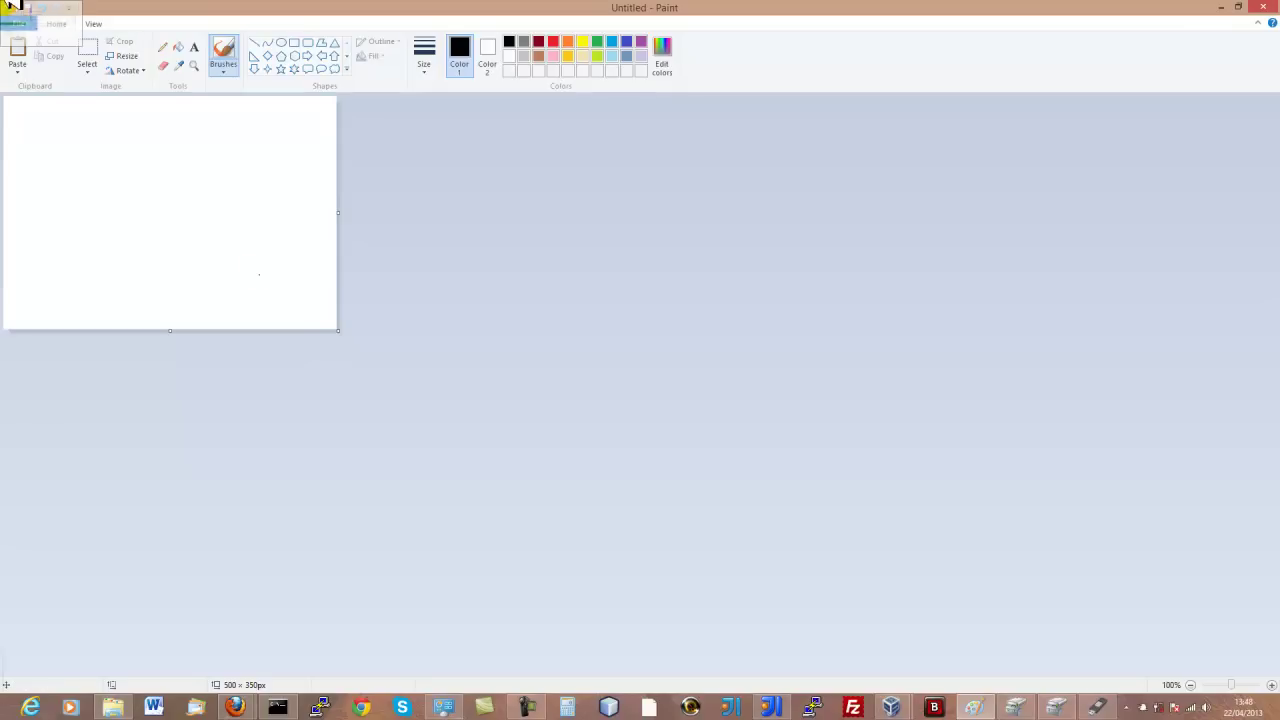
pyautogui.click(22, 24)
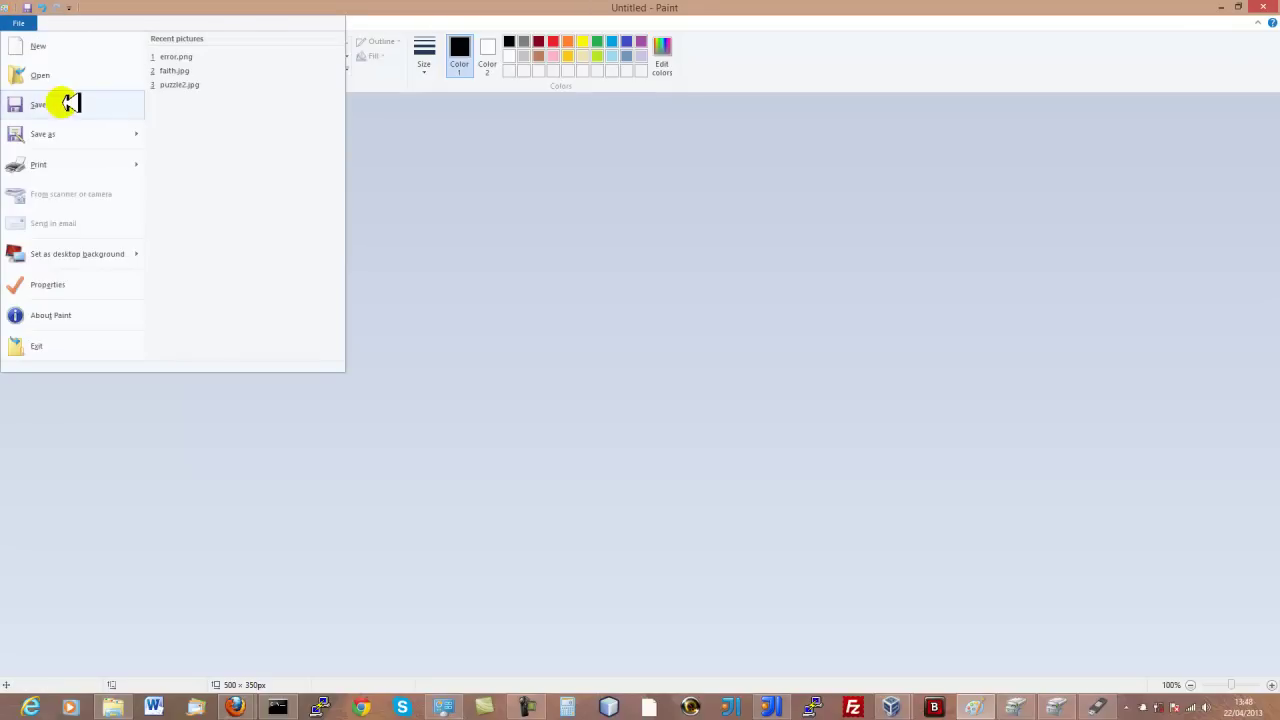
pyautogui.moveTo(63, 132)
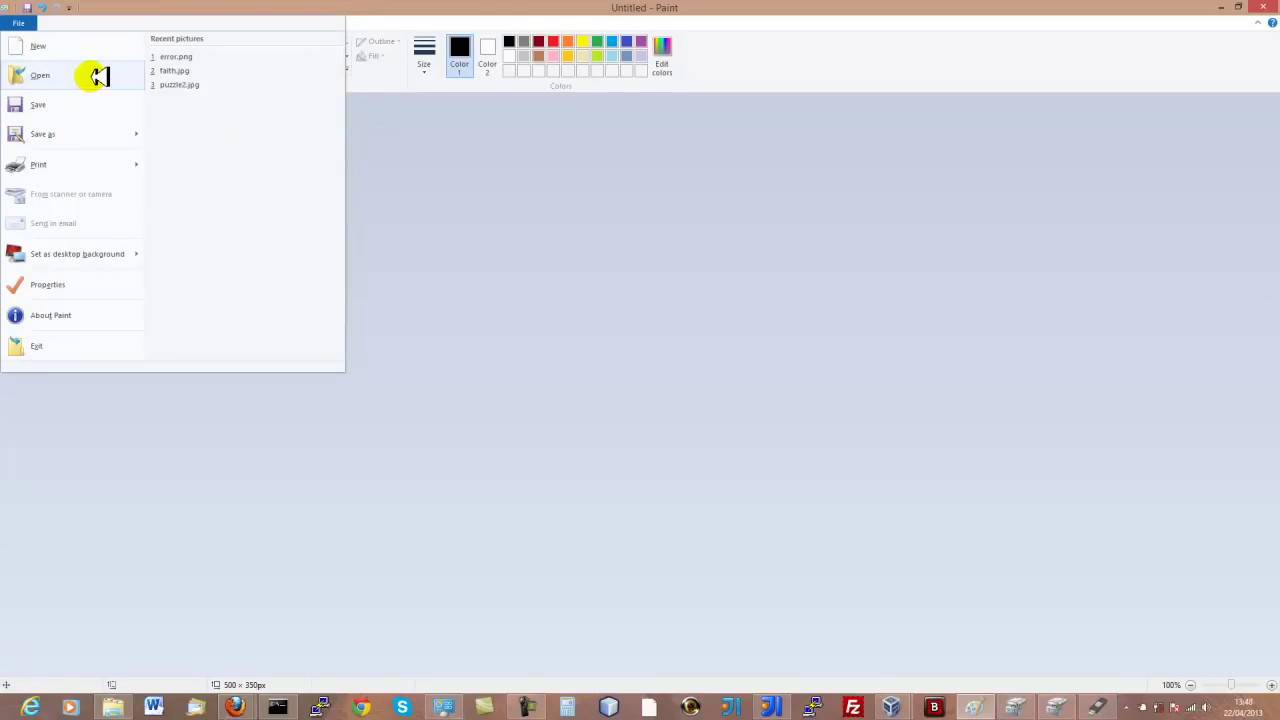
pyautogui.click(196, 57)
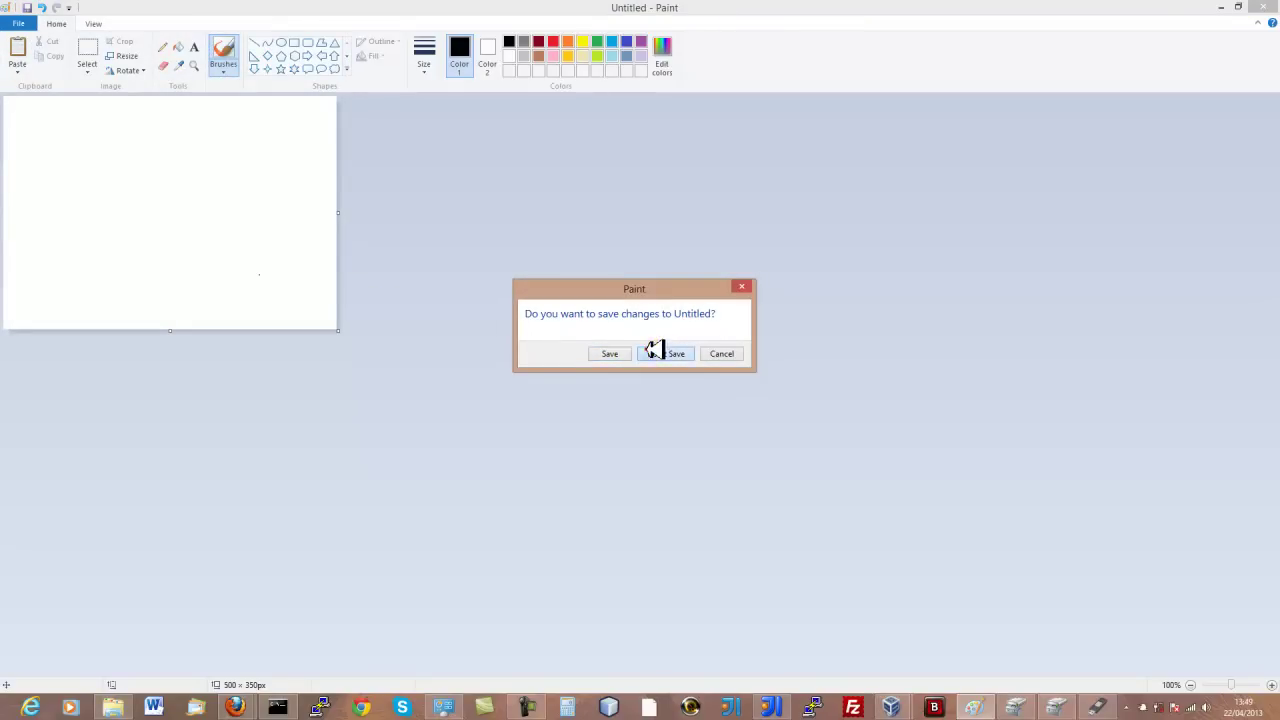
pyautogui.click(660, 353)
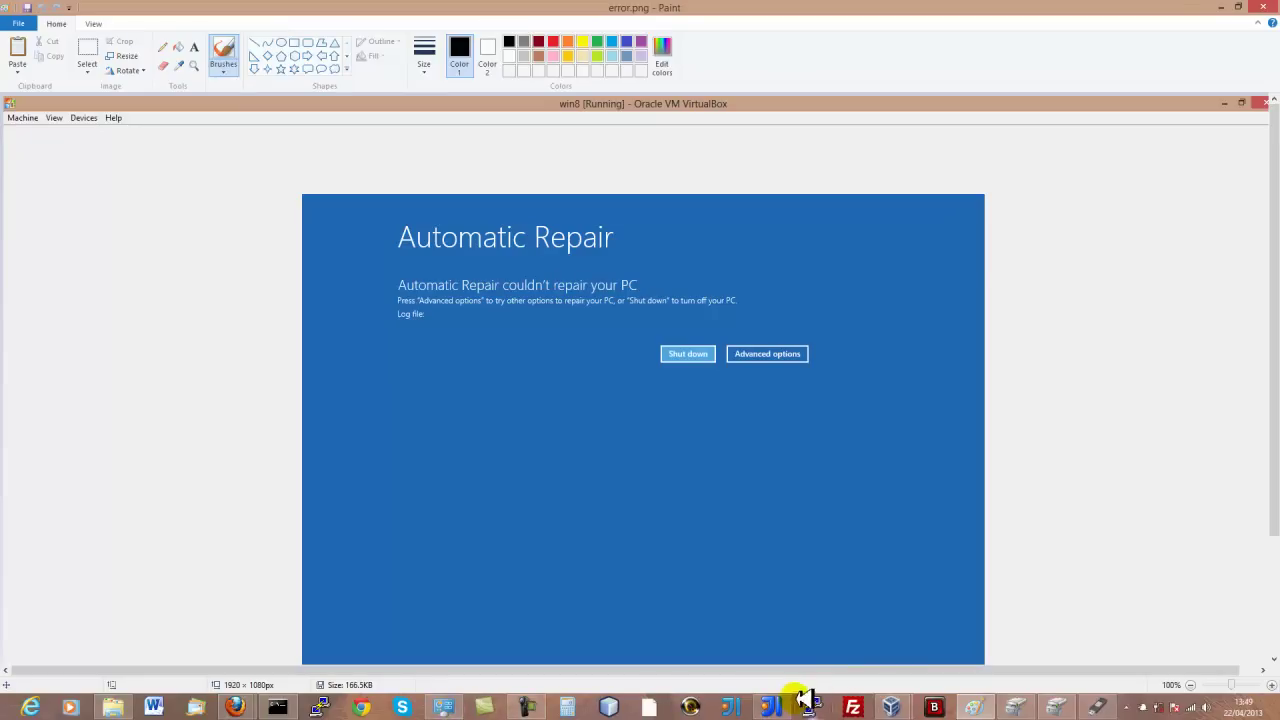
# Return to the win8 virtual machine, try to refresh the PC from Troubleshoot, and cancel out of it
pyautogui.moveTo(891, 690)
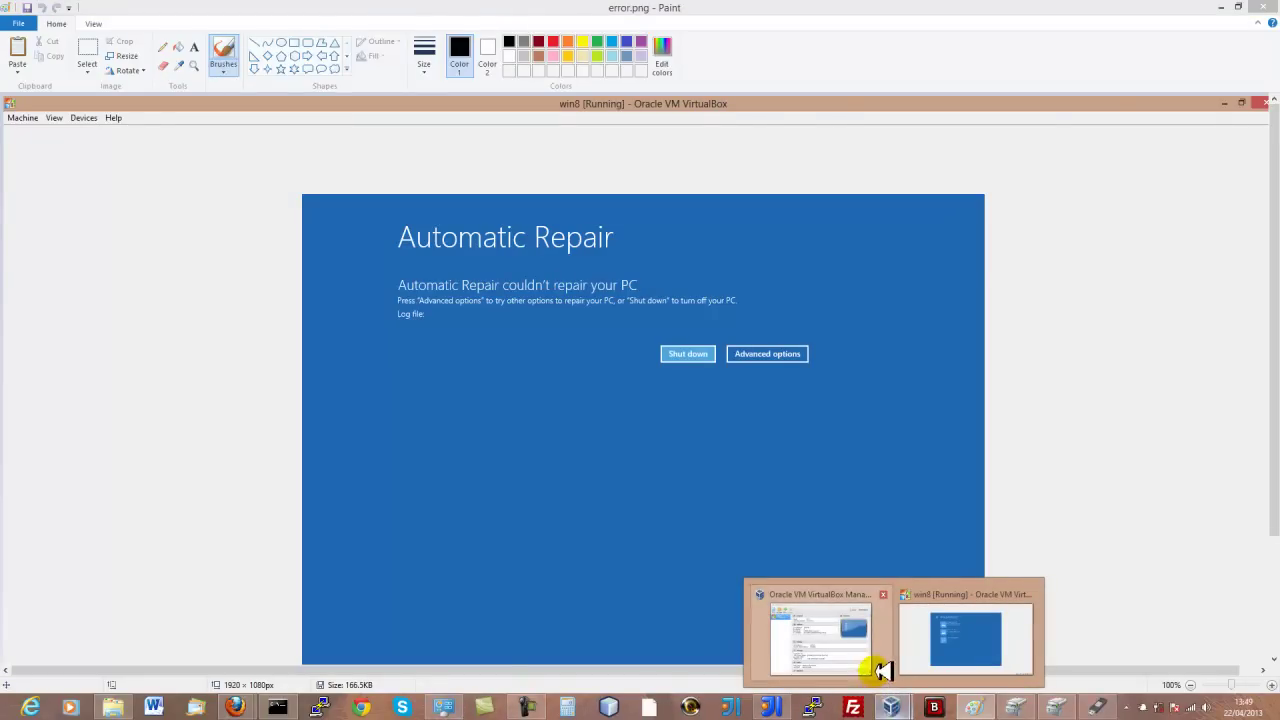
pyautogui.moveTo(886, 665)
pyautogui.click(950, 650)
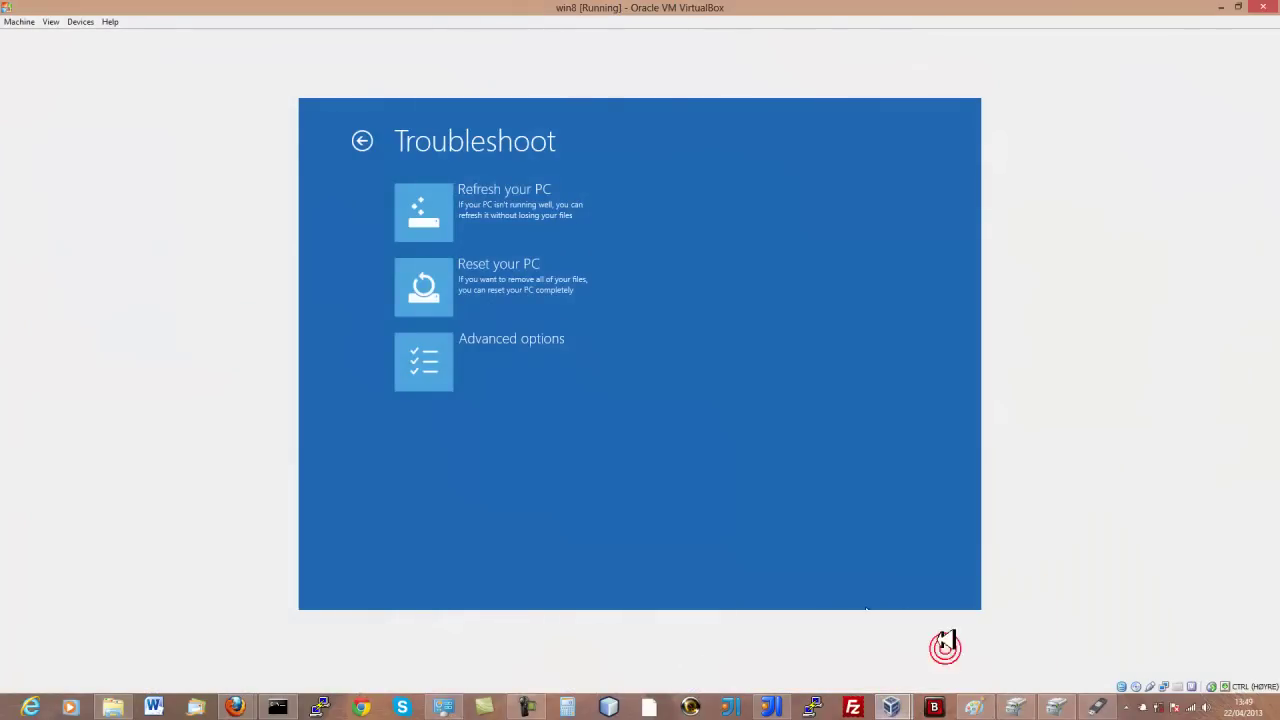
pyautogui.click(567, 197)
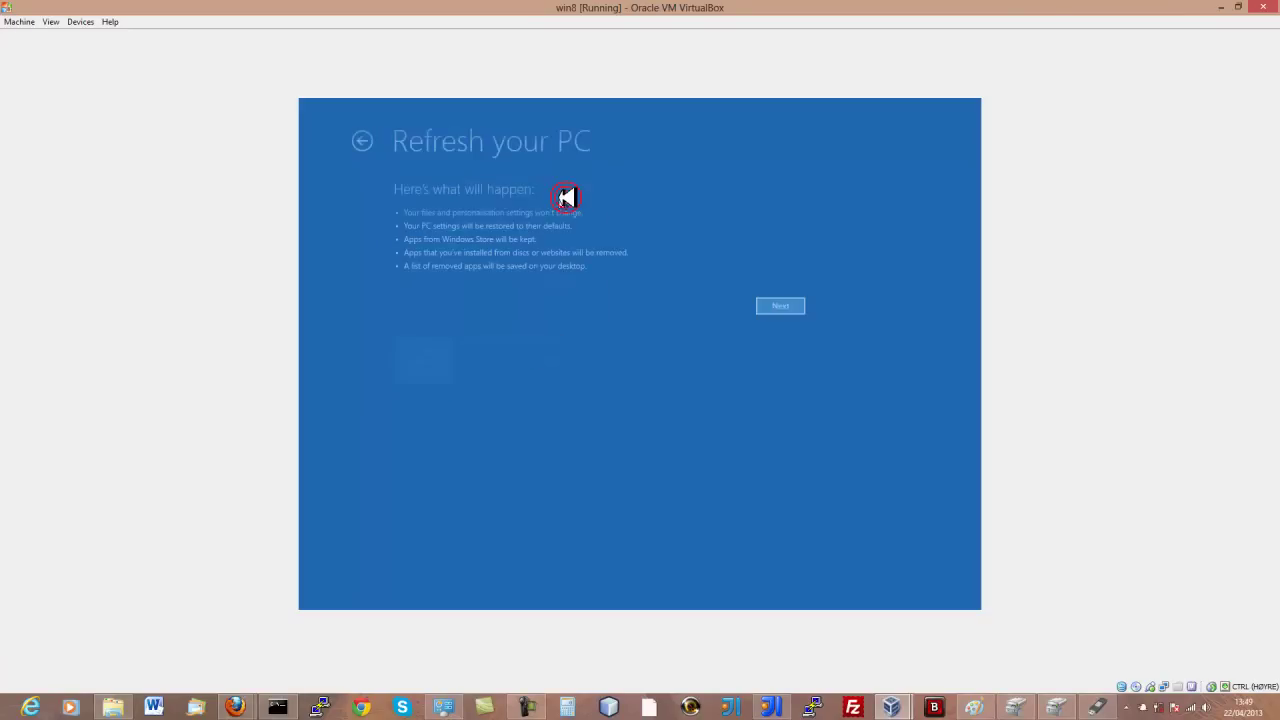
pyautogui.click(800, 306)
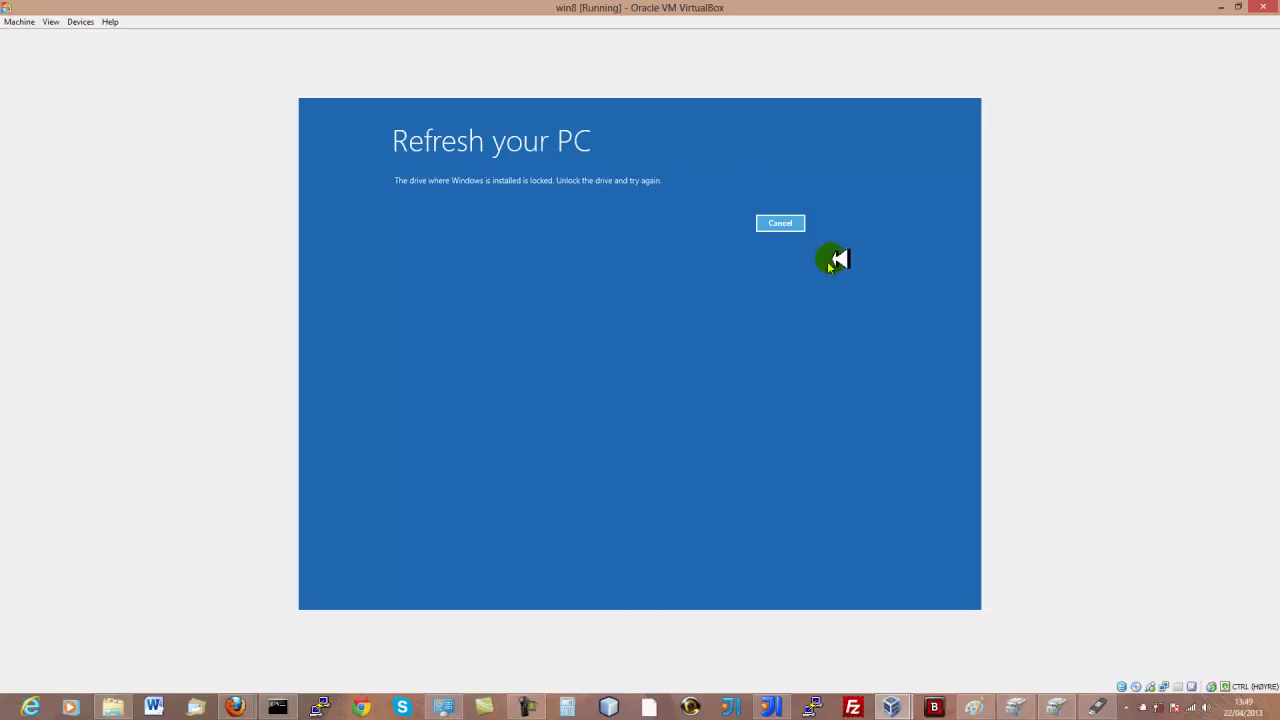
pyautogui.click(802, 226)
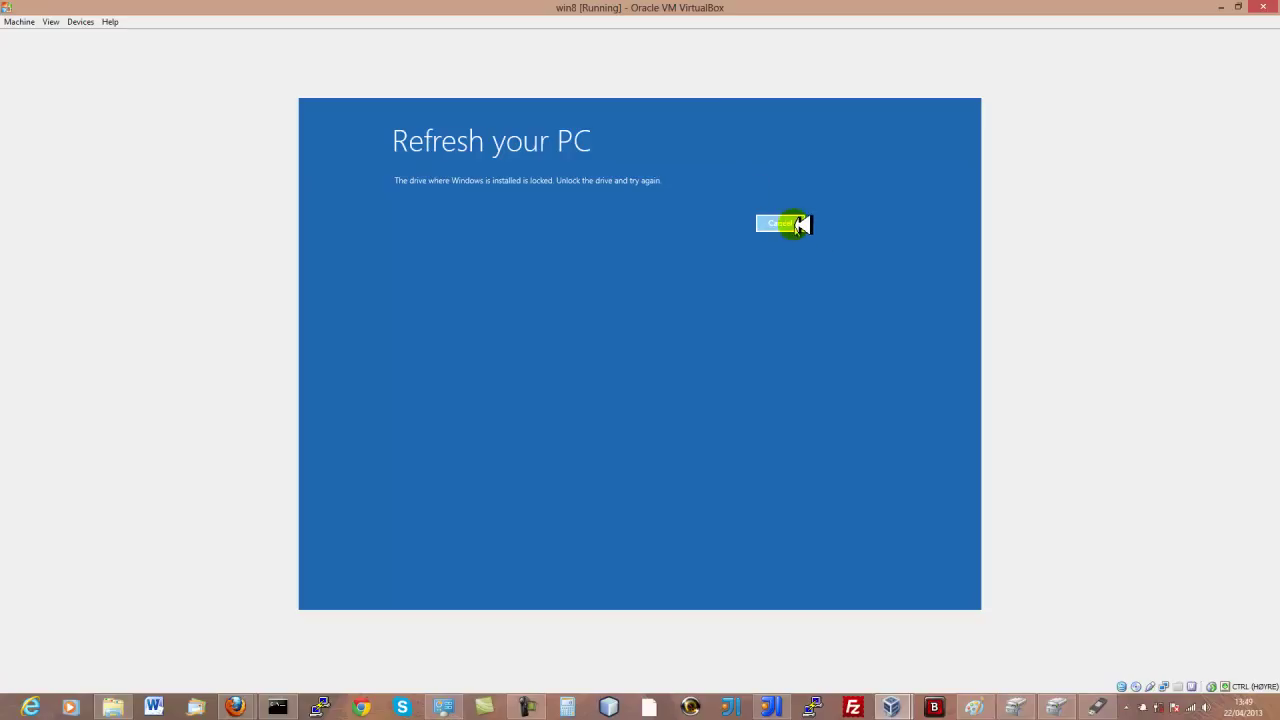
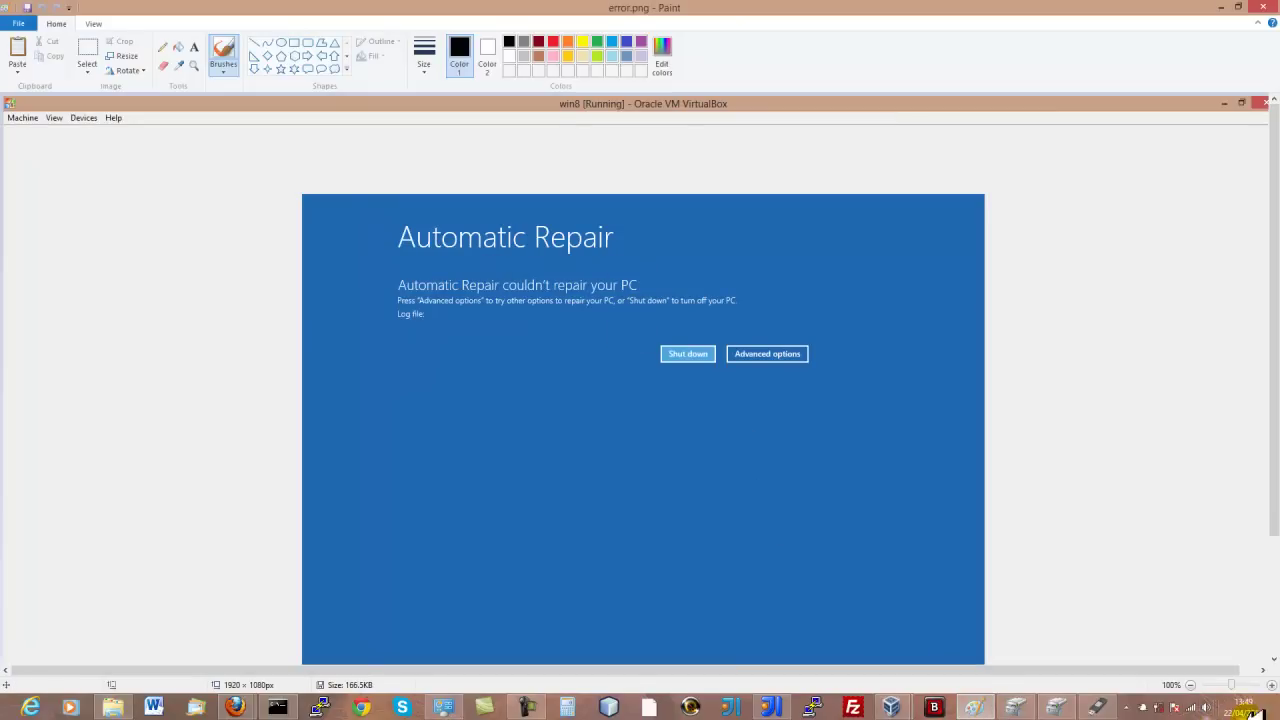
# Bring the win8 virtual machine back to the front and open the Advanced options under Troubleshoot
pyautogui.moveTo(895, 708)
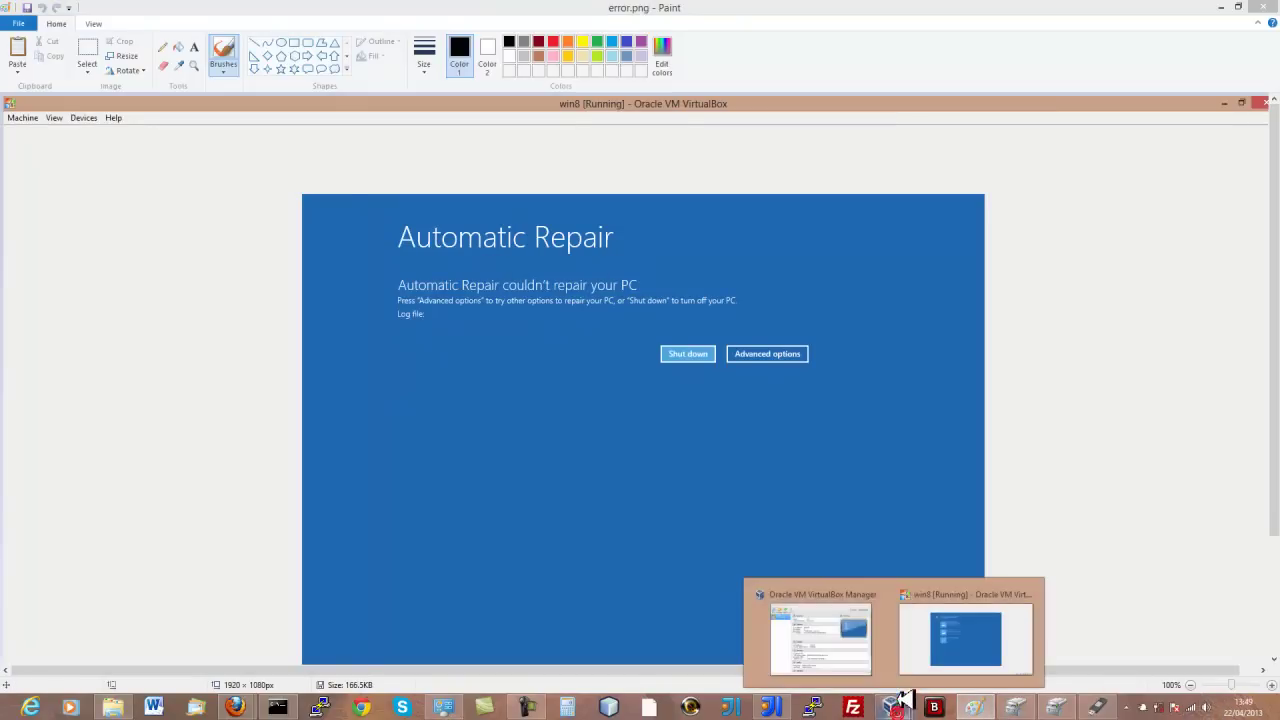
pyautogui.click(975, 640)
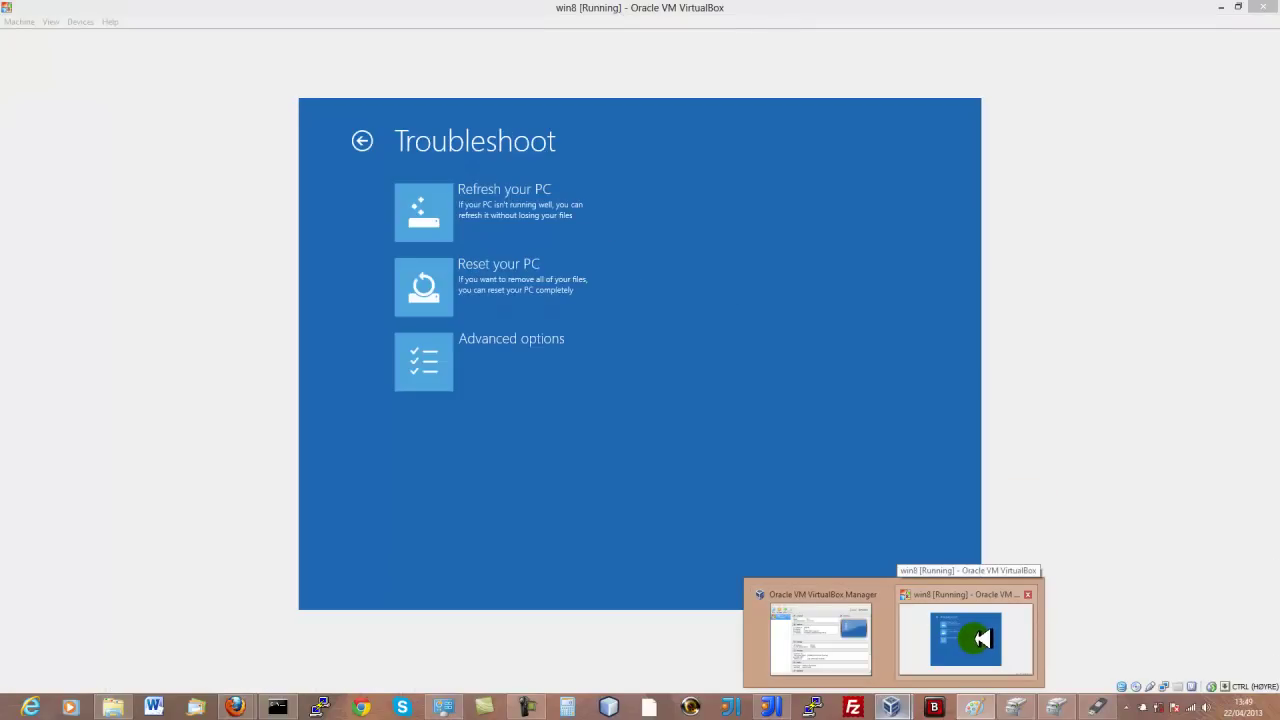
pyautogui.click(982, 636)
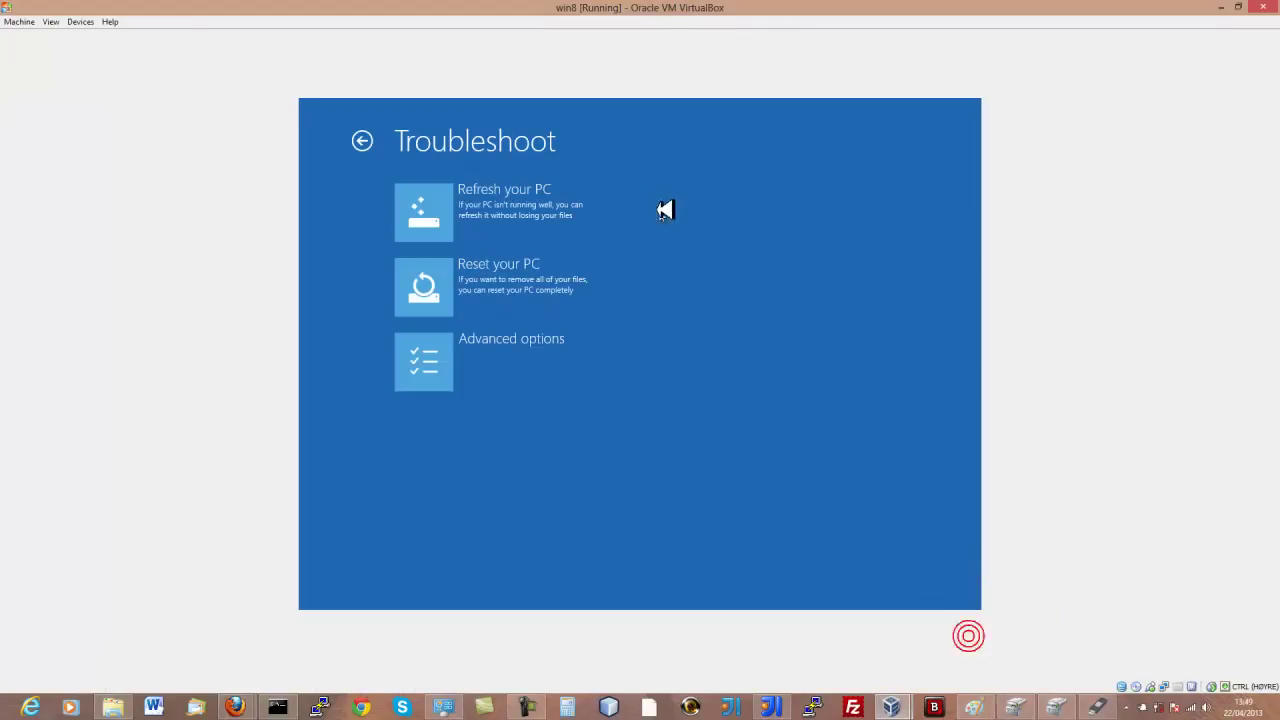
pyautogui.click(572, 340)
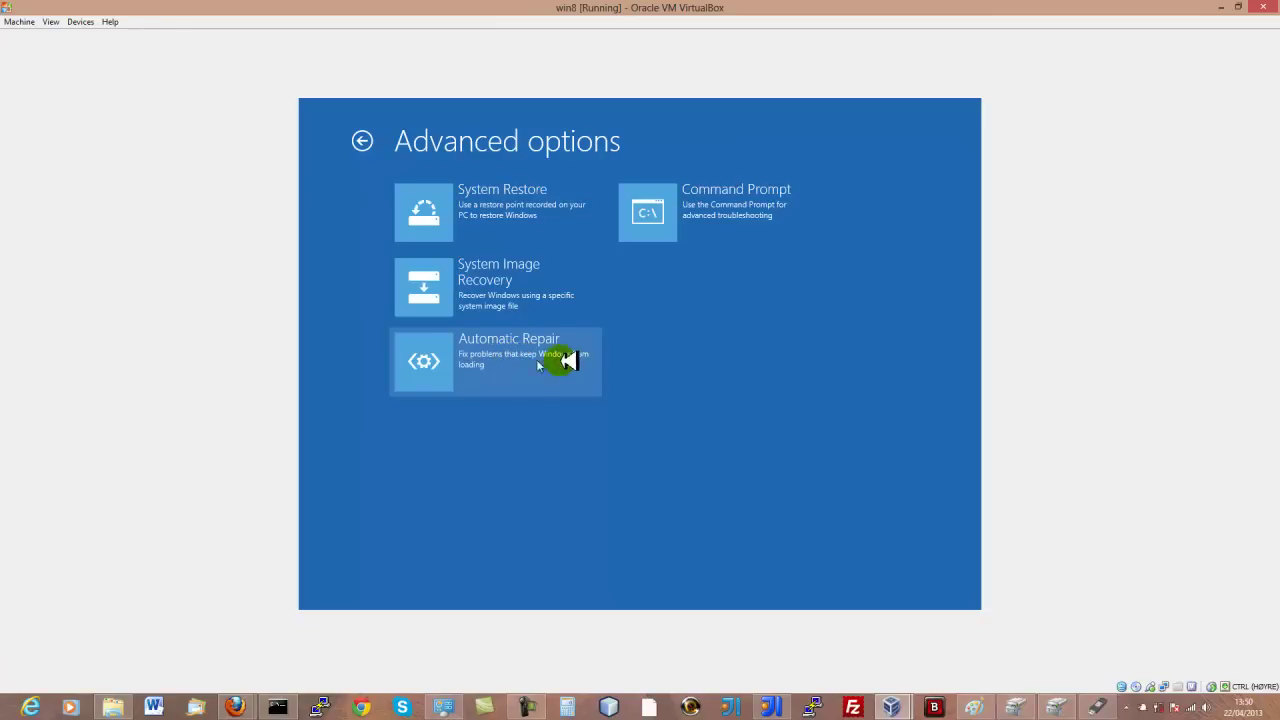
# Review the Automatic Repair screenshot error.png in Paint and bring up the VirtualBox Manager window
pyautogui.click(975, 705)
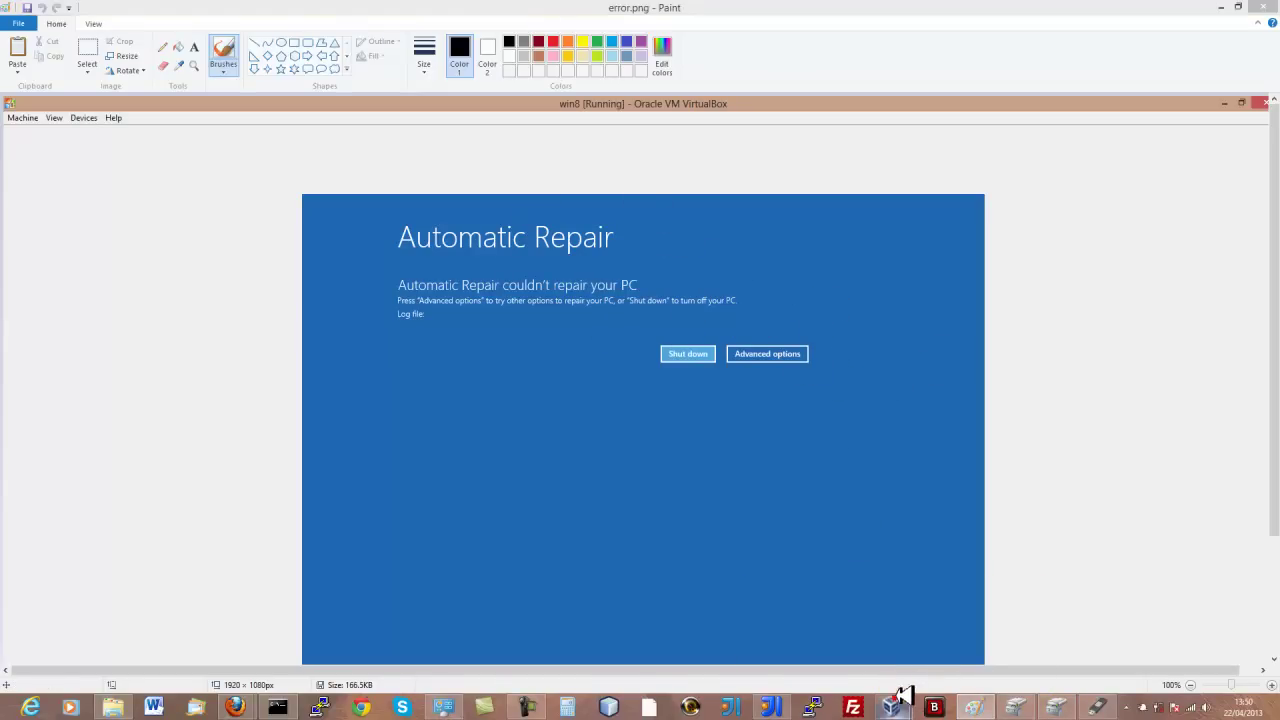
pyautogui.moveTo(893, 697)
pyautogui.click(860, 660)
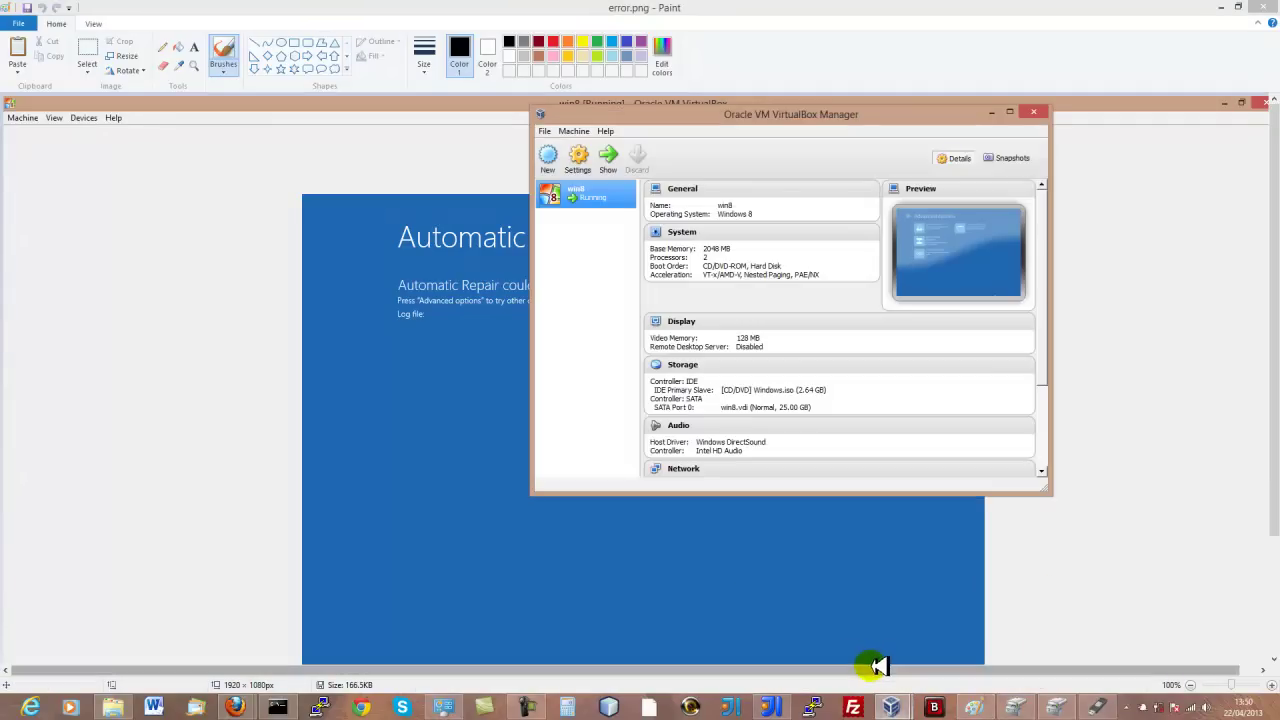
pyautogui.click(905, 697)
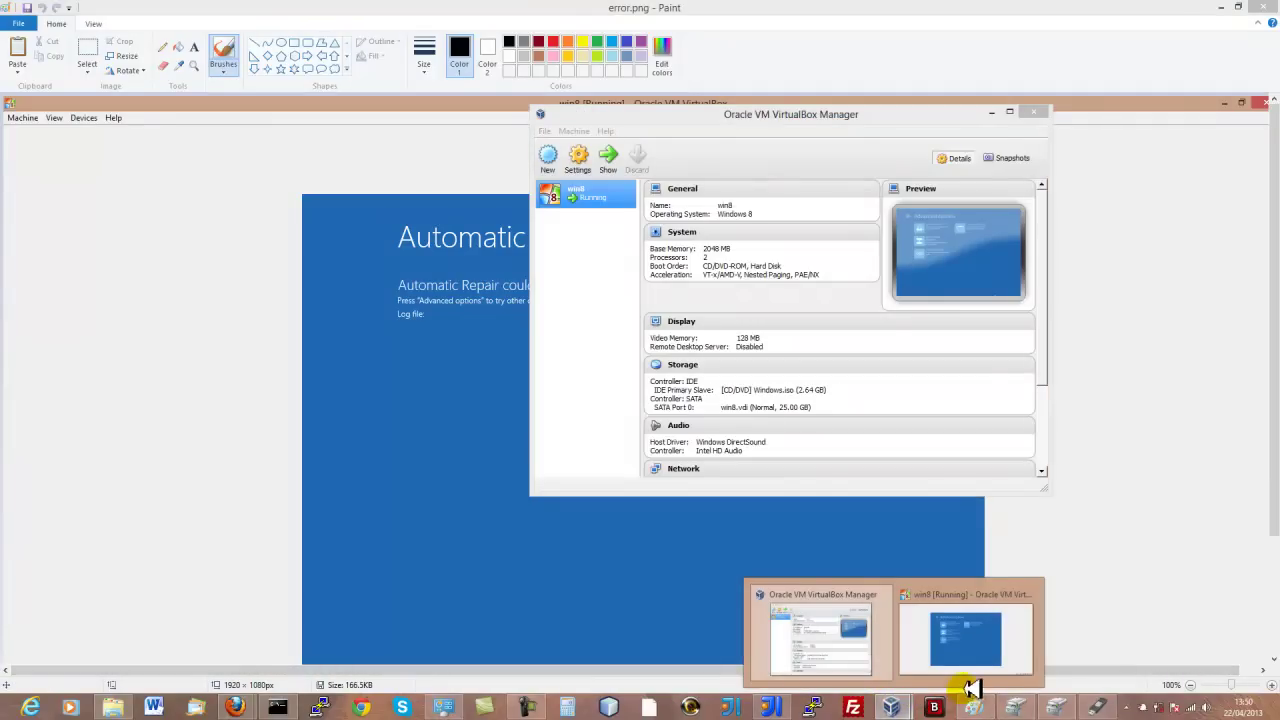
# Switch back to the win8 virtual machine, try System Restore from the Advanced options and close its message
pyautogui.click(971, 651)
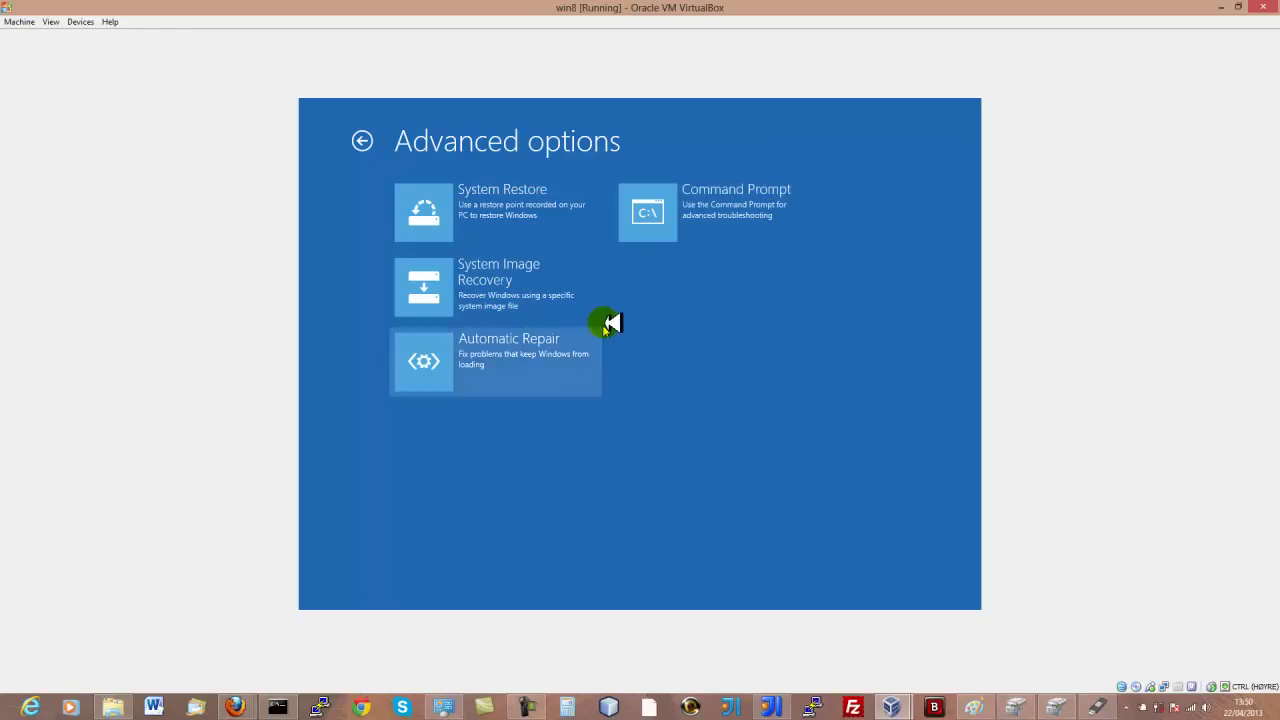
pyautogui.click(548, 210)
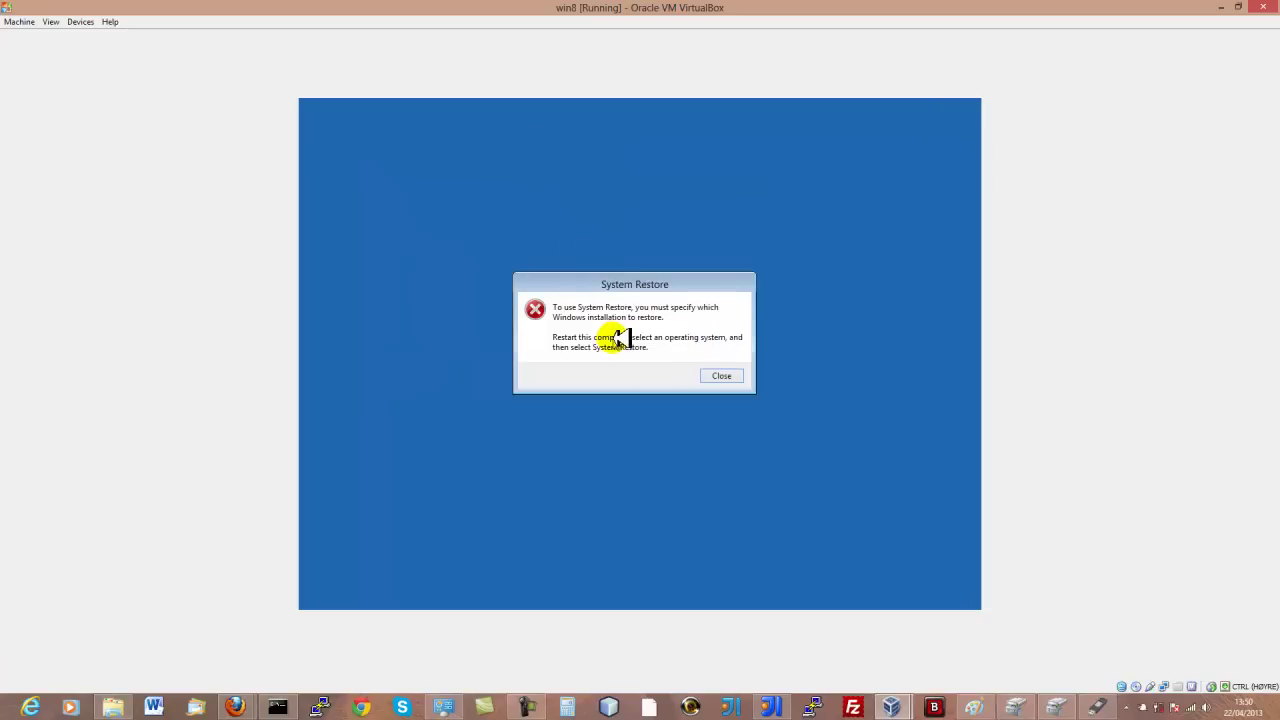
pyautogui.click(722, 375)
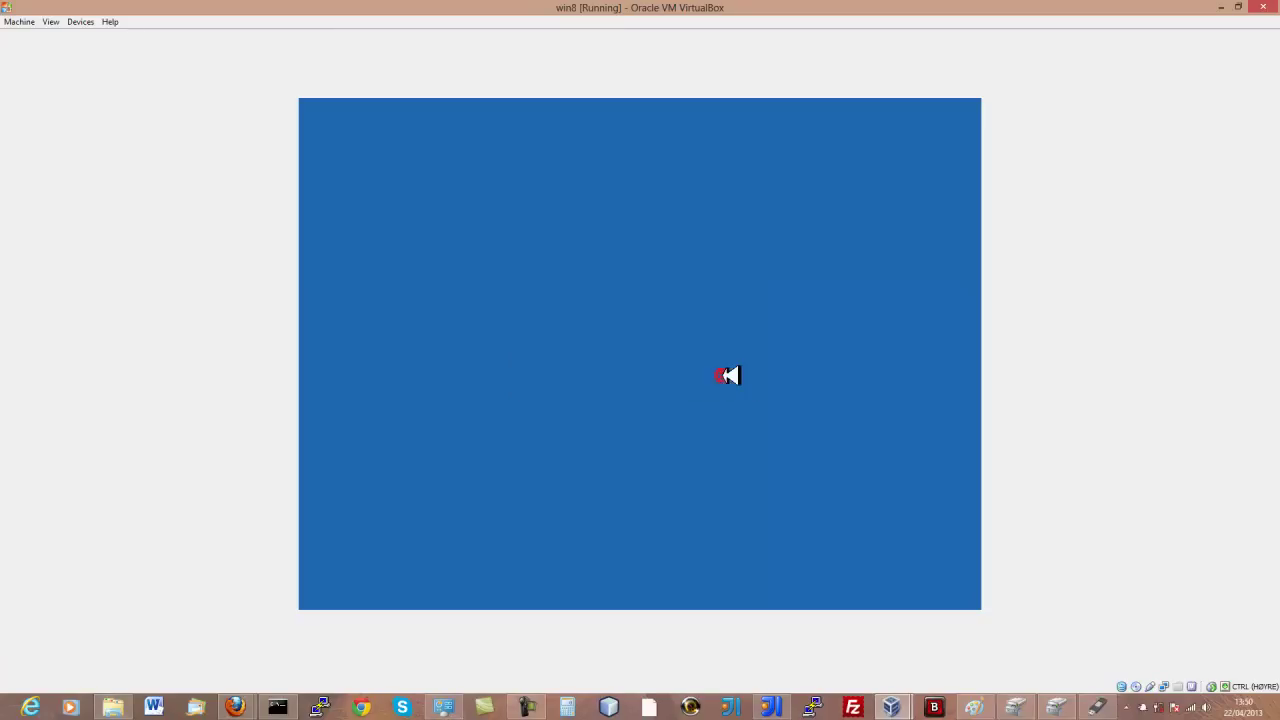
# Go back through Troubleshoot to the Advanced options and open the Command Prompt
pyautogui.click(526, 202)
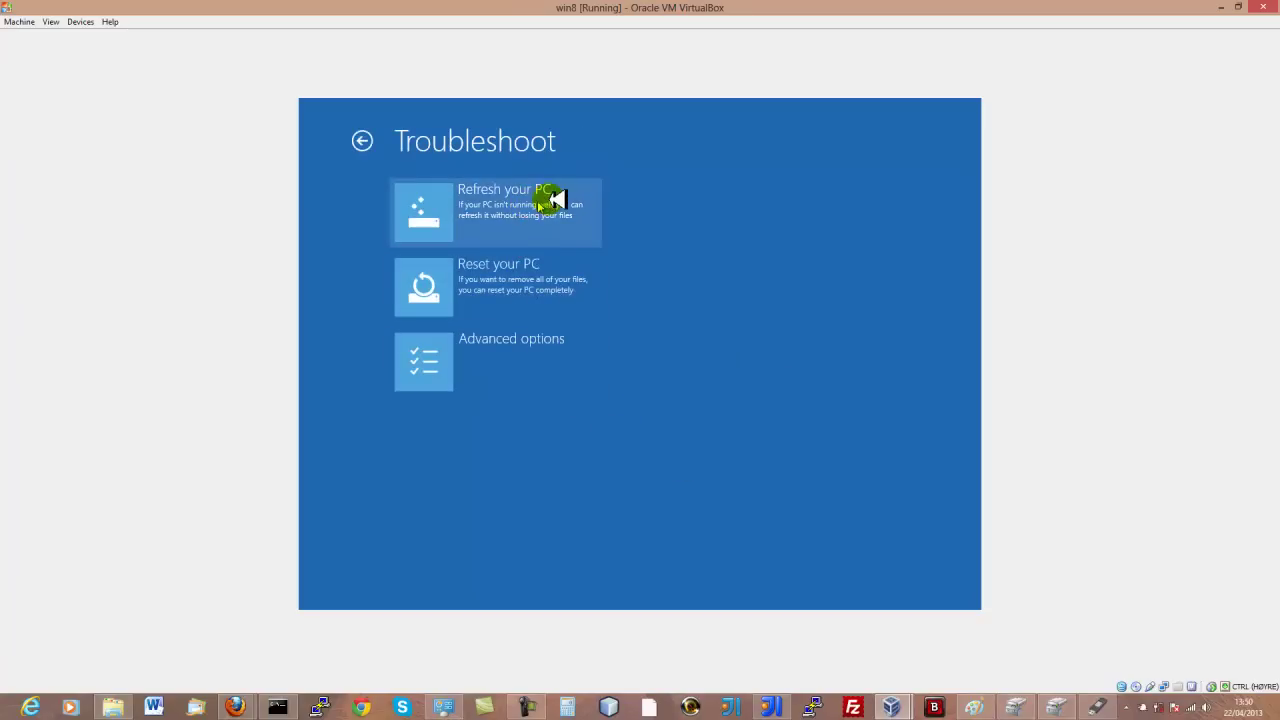
pyautogui.click(528, 345)
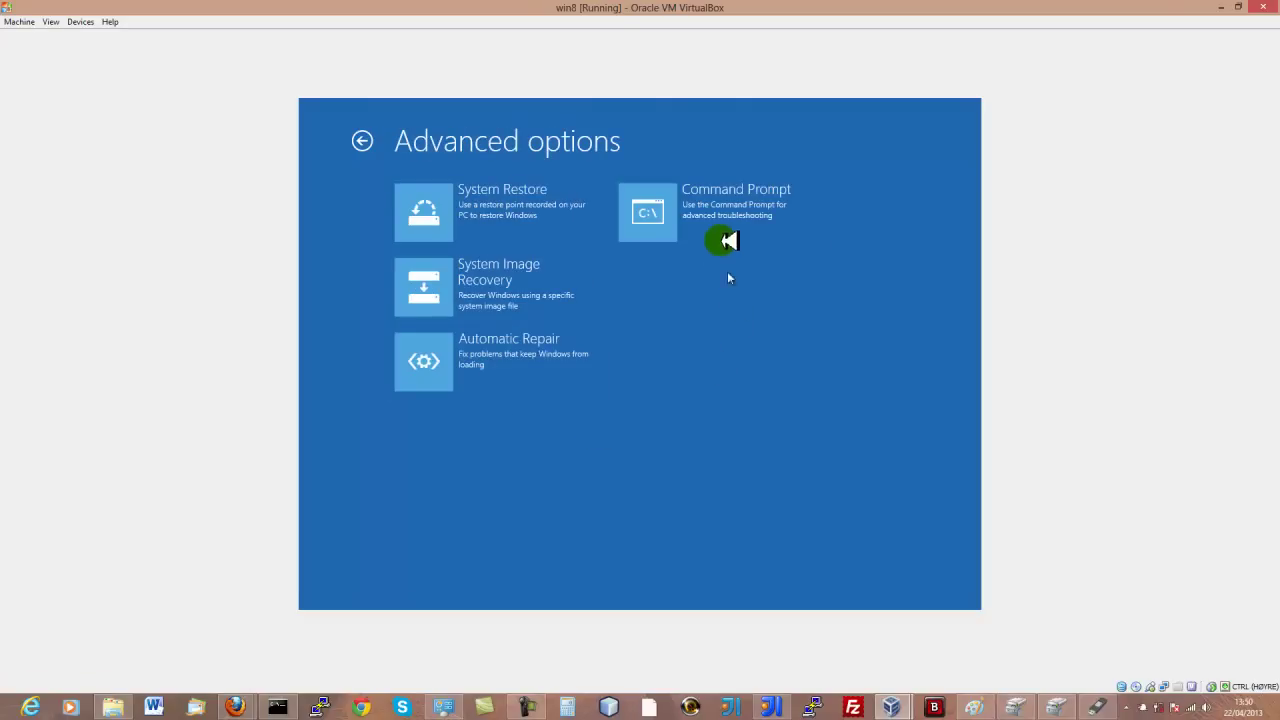
pyautogui.click(768, 204)
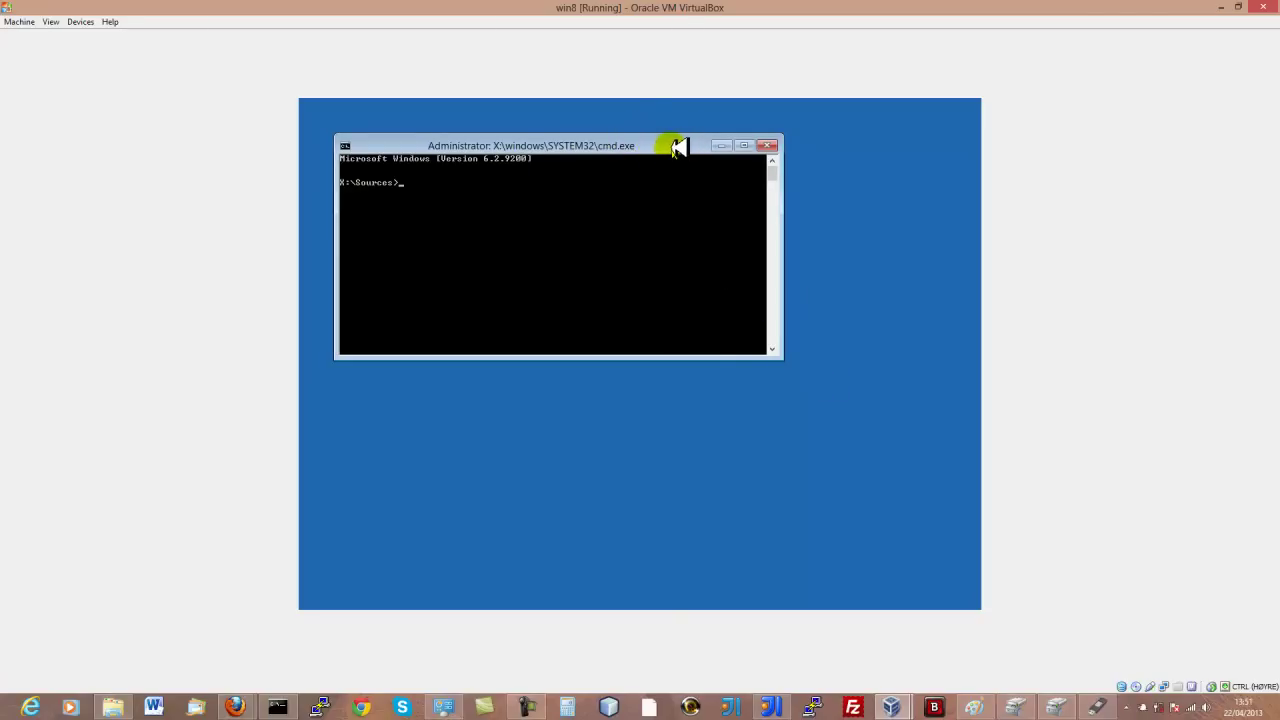
# Bring up the host computer's Command Prompt, start diskpart and list the available disks
pyautogui.click(297, 709)
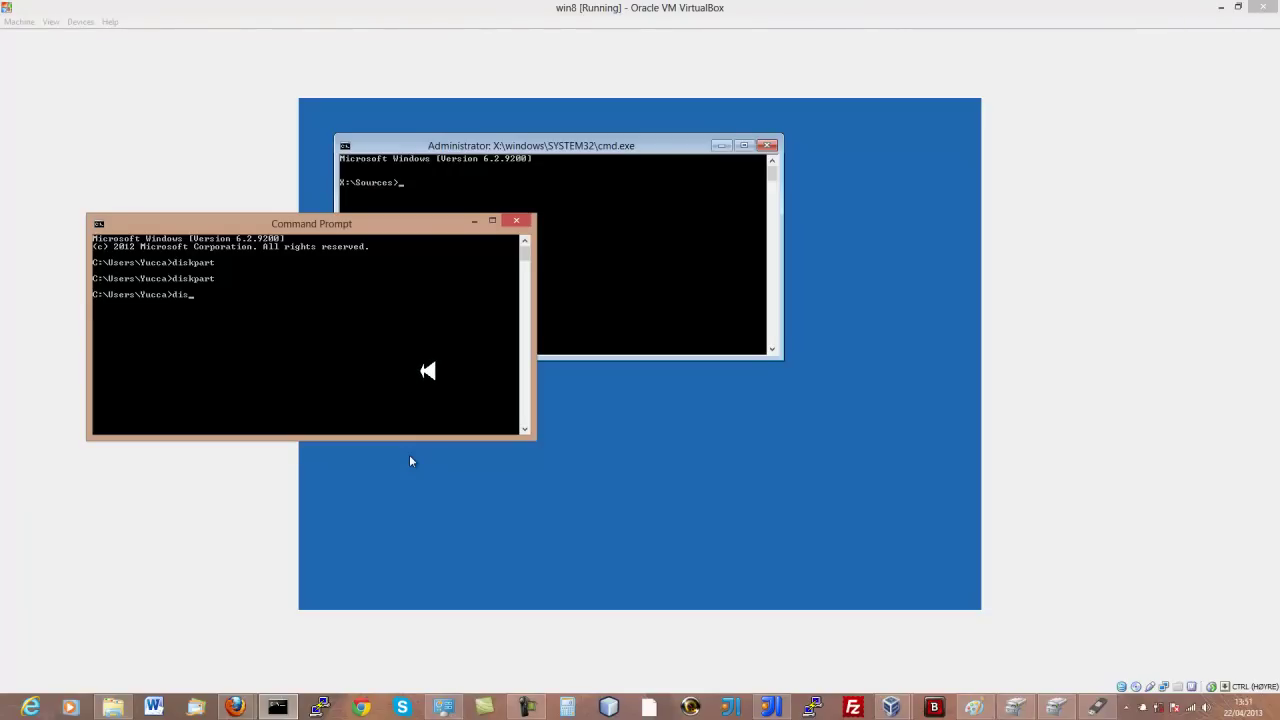
pyautogui.press('Return')
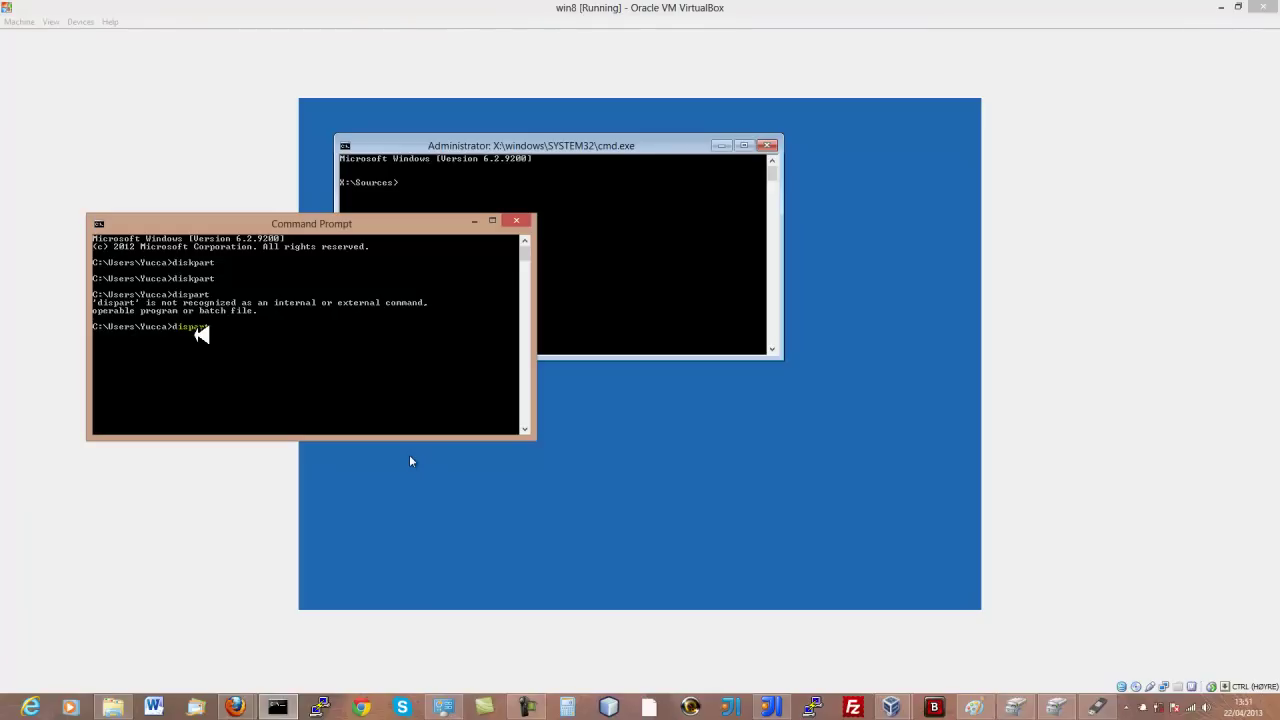
pyautogui.press('Return')
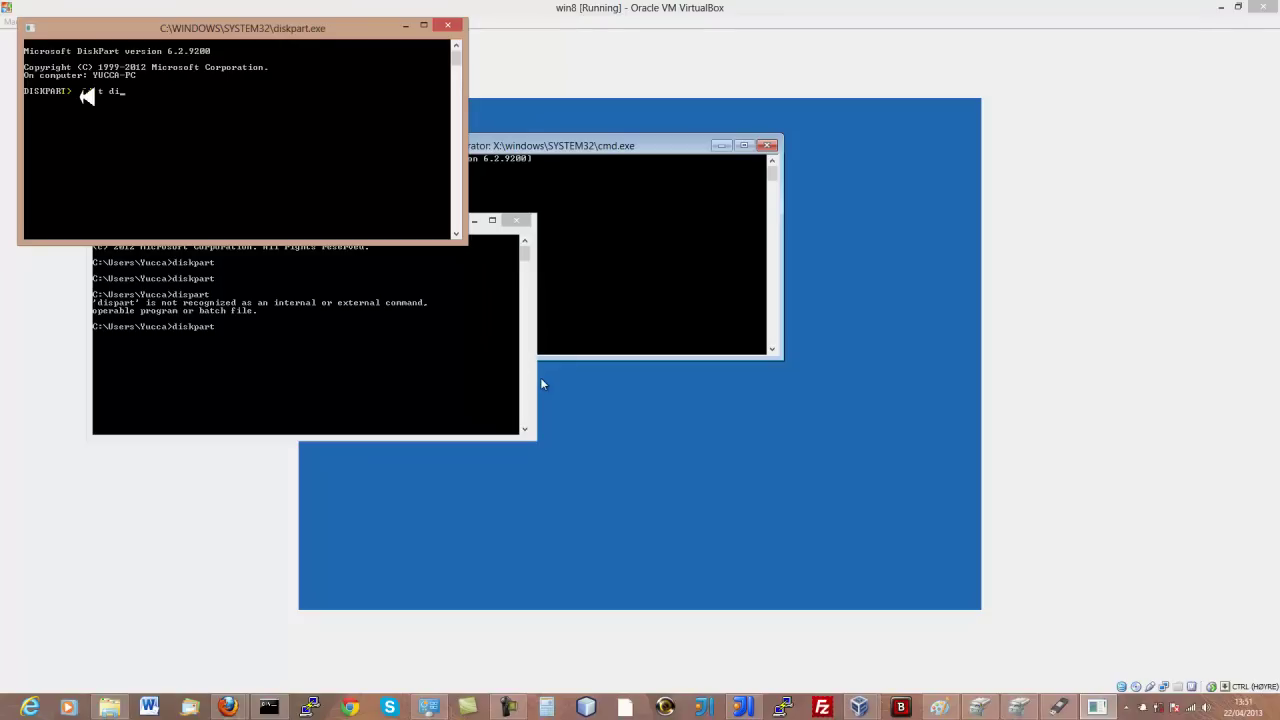
pyautogui.press('Return')
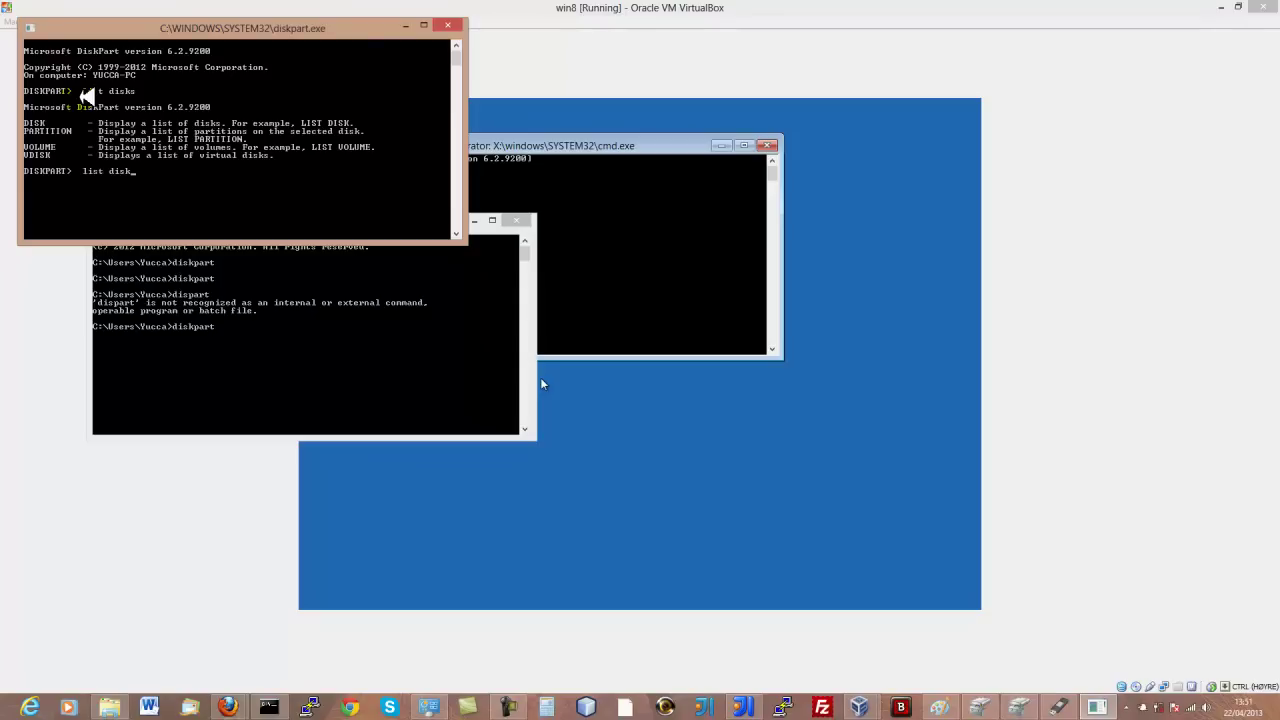
pyautogui.press('Return')
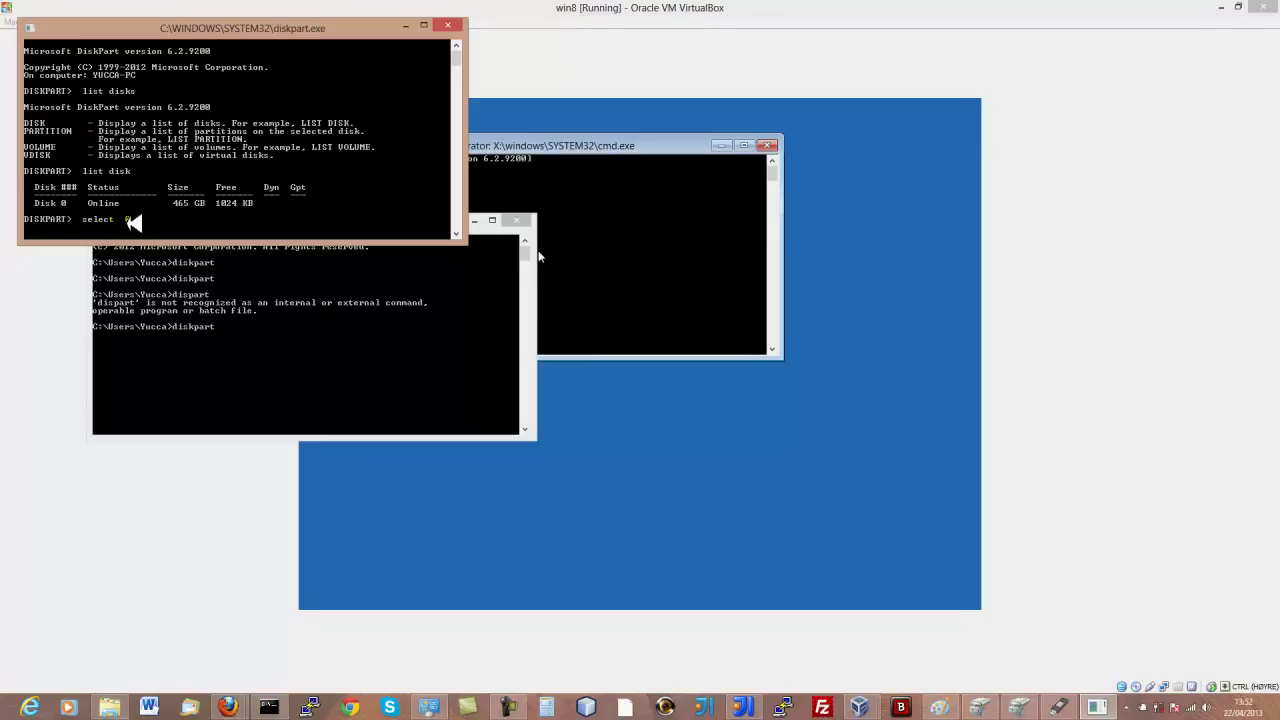
# Select disk 0 in DiskPart and list its partitions
pyautogui.press('Return')
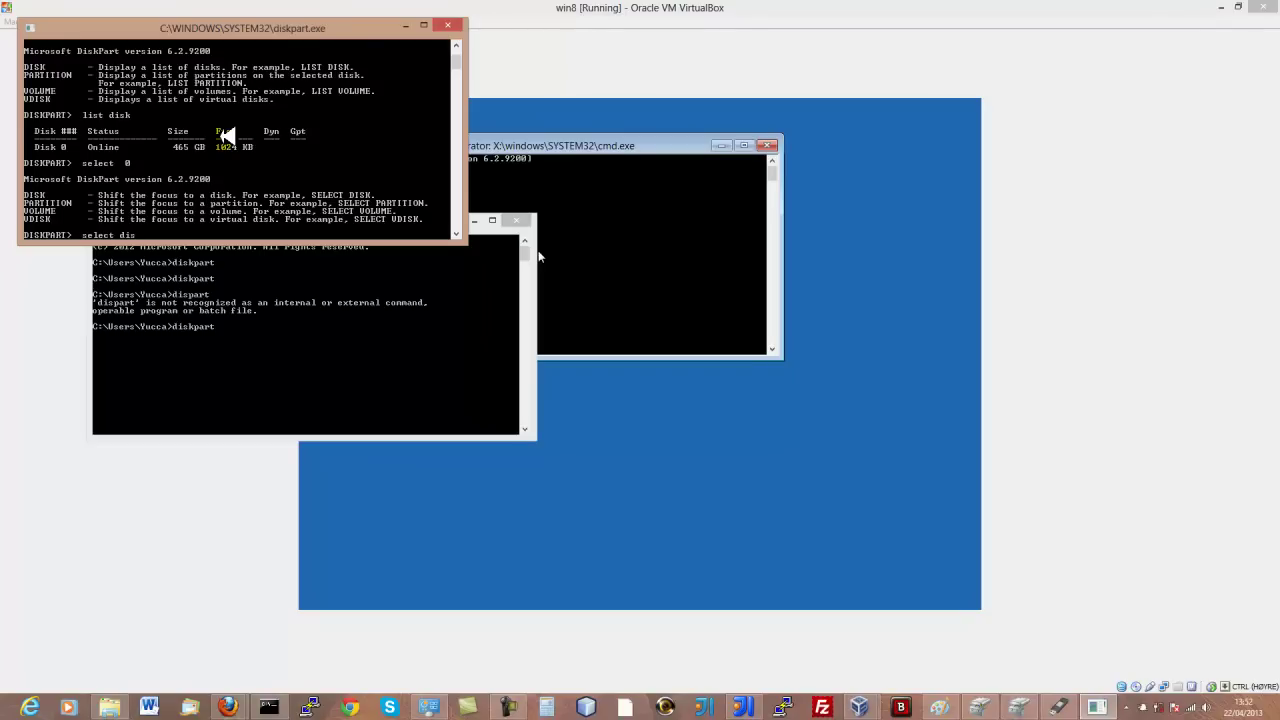
pyautogui.press('Return')
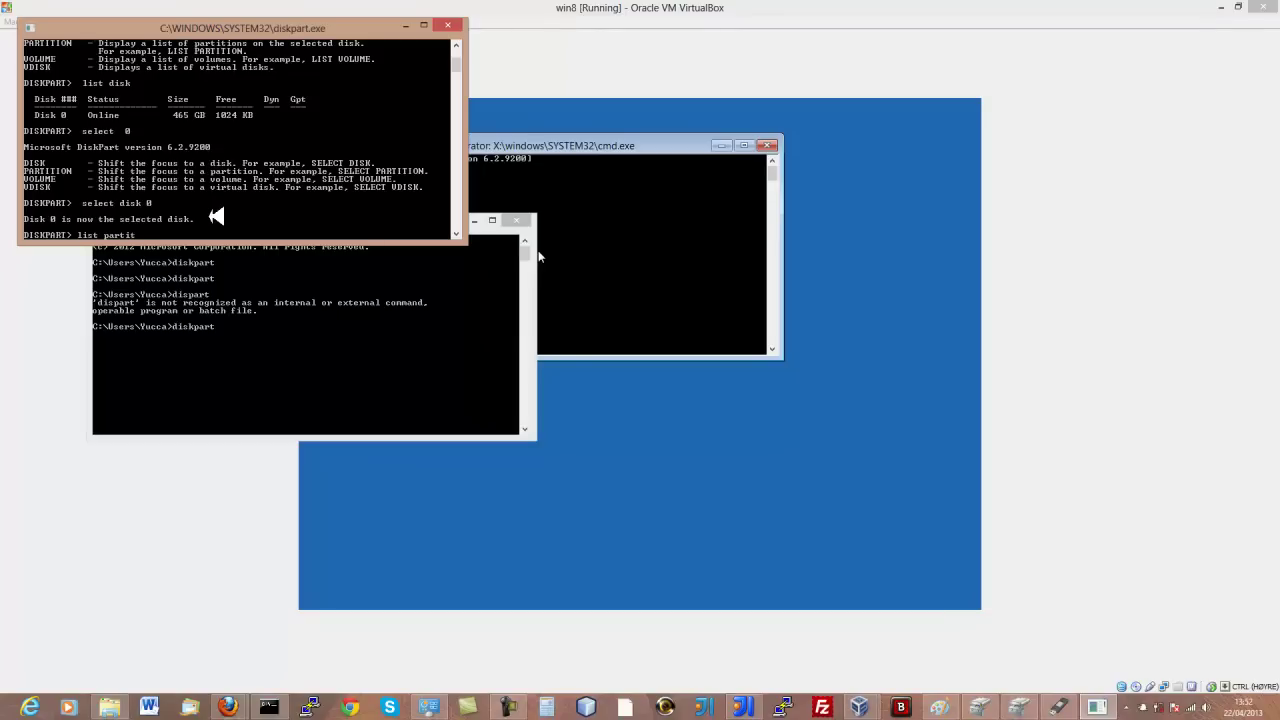
pyautogui.write('n')
pyautogui.press('Return')
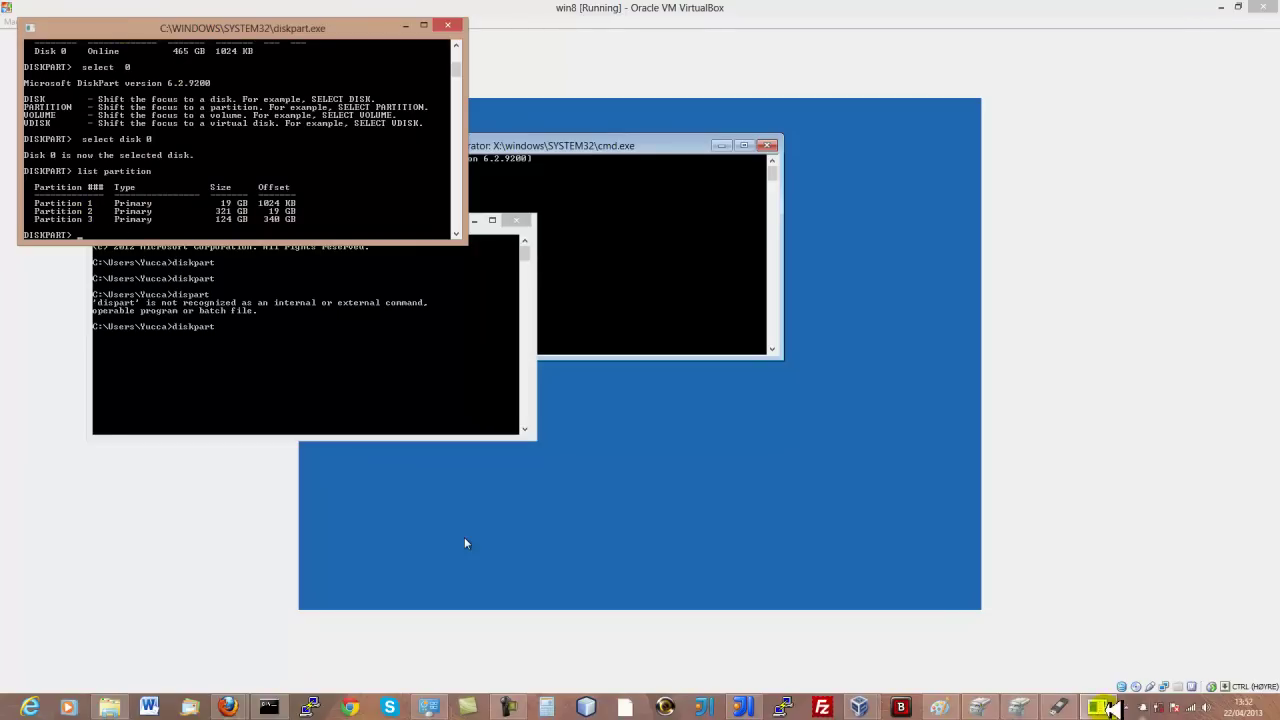
# Examine the partition layout of Disk 0 in Disk Management and return to the host Command Prompt
pyautogui.click(1018, 708)
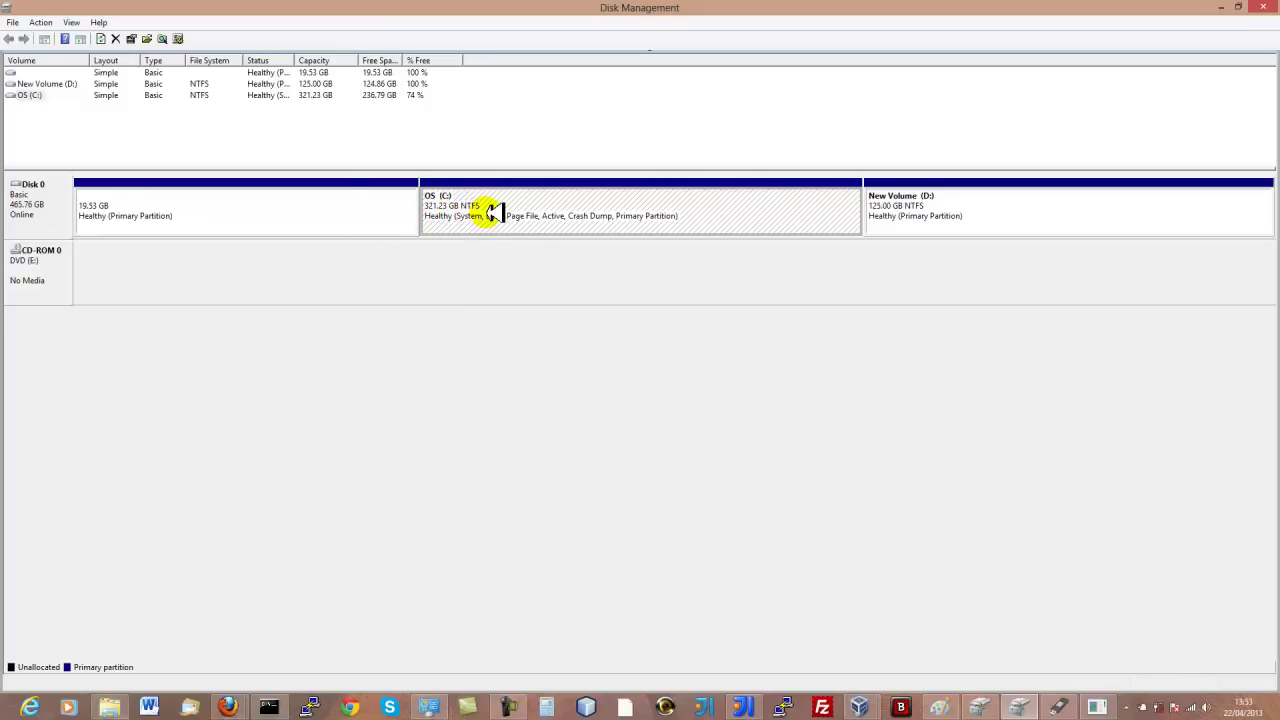
pyautogui.moveTo(1278, 718)
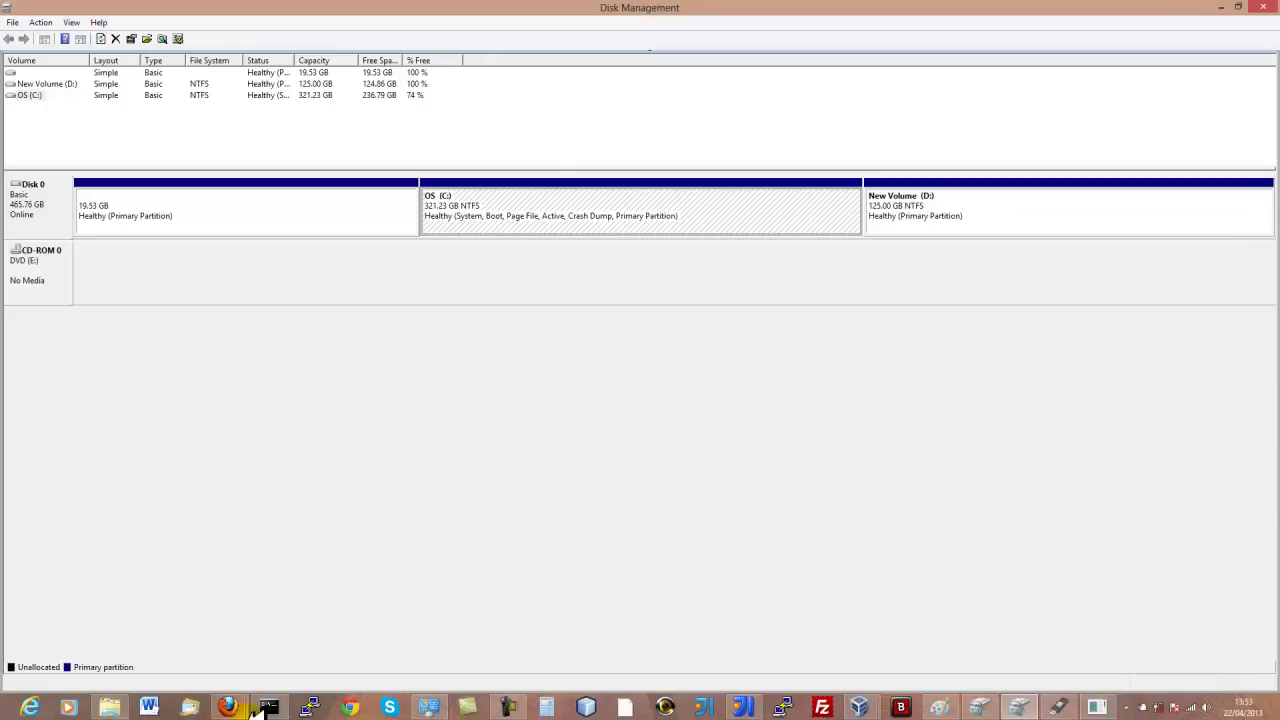
pyautogui.click(286, 707)
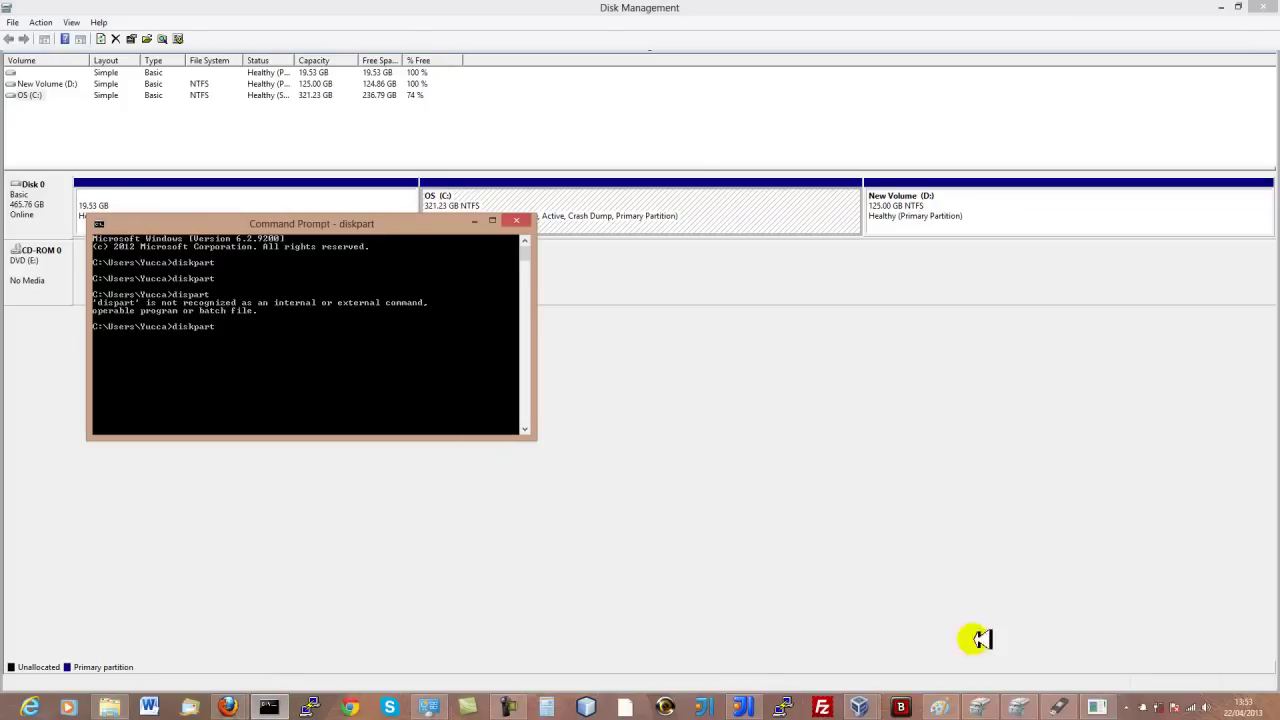
# Switch to the win8 virtual machine, close its Command Prompt and reopen it from the Advanced options under Troubleshoot
pyautogui.click(860, 707)
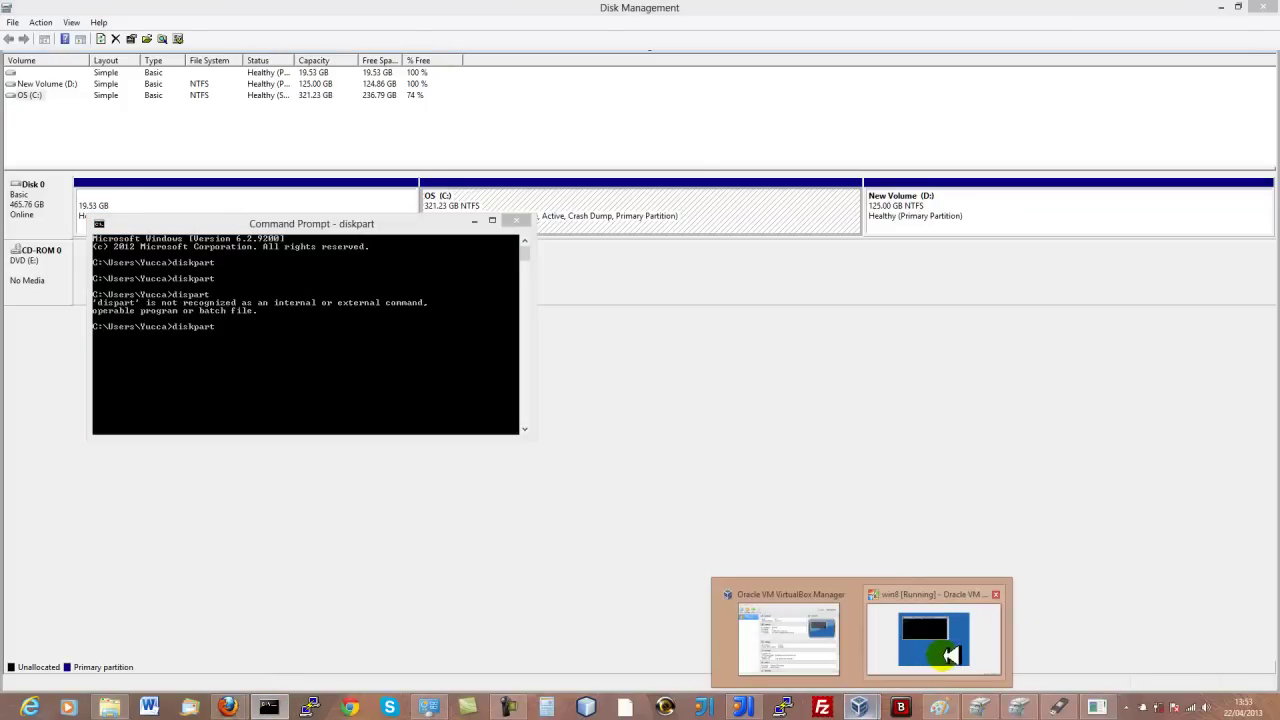
pyautogui.click(905, 660)
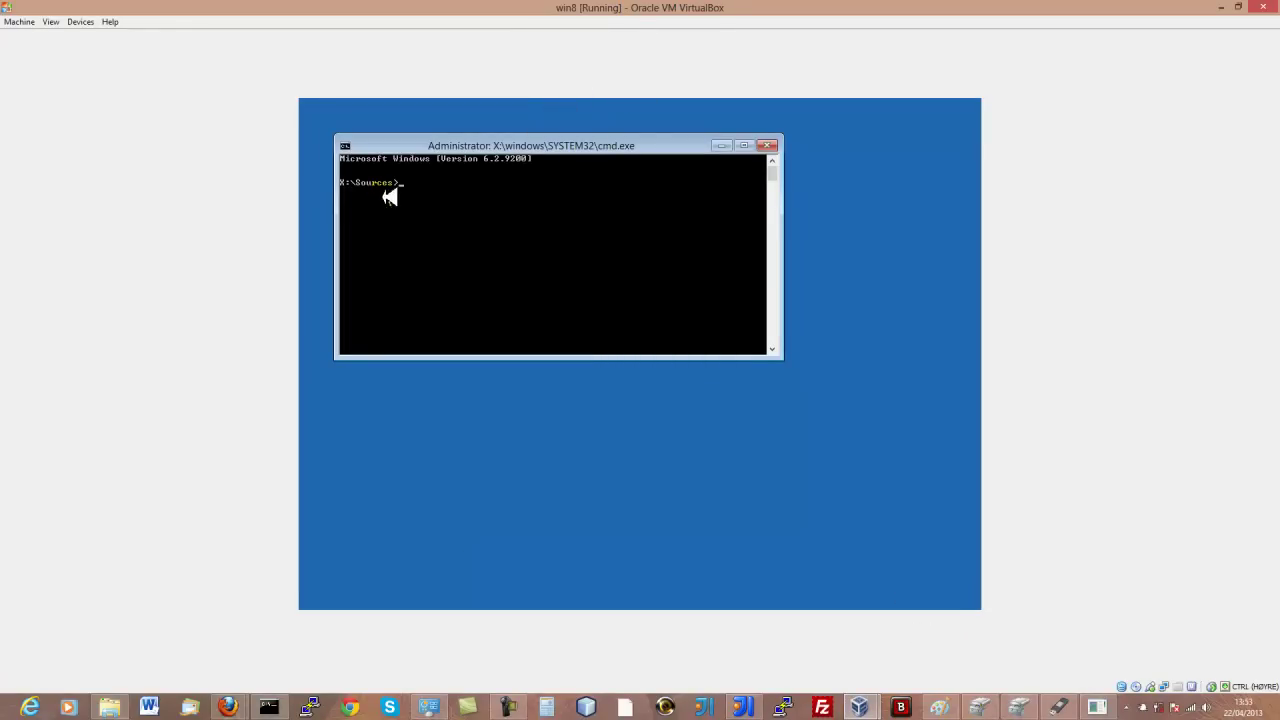
pyautogui.click(434, 221)
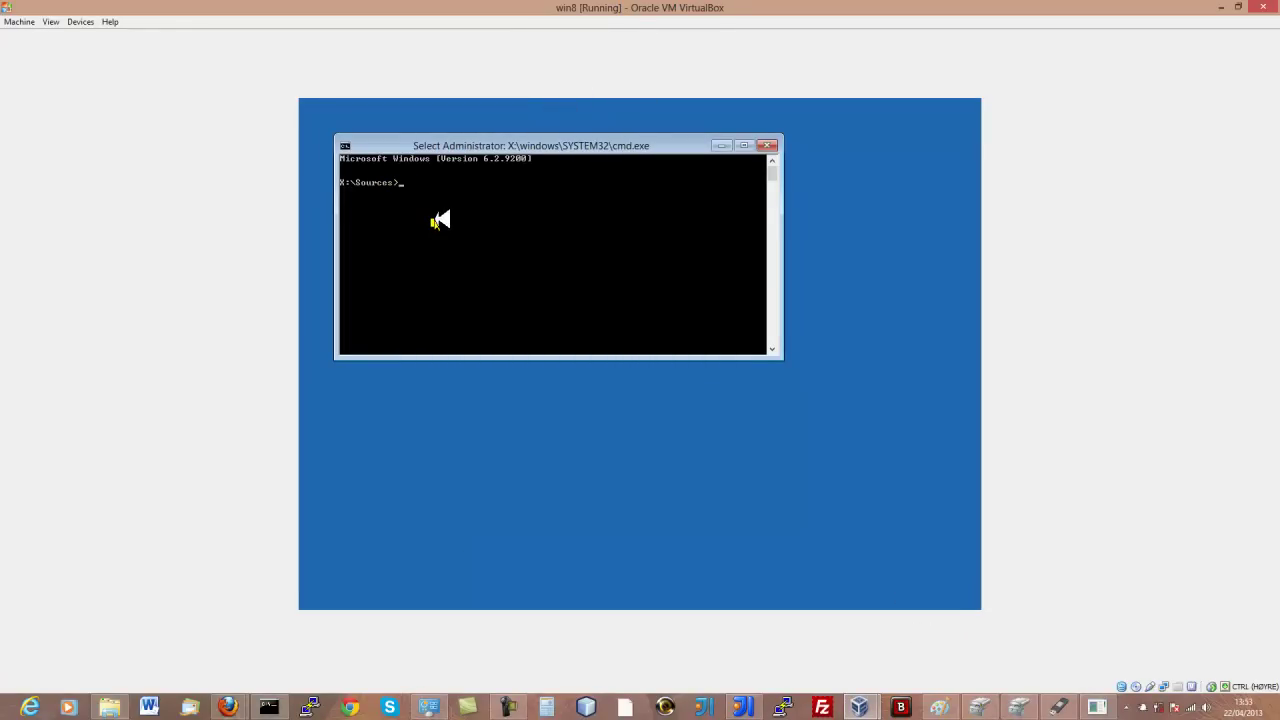
pyautogui.click(767, 145)
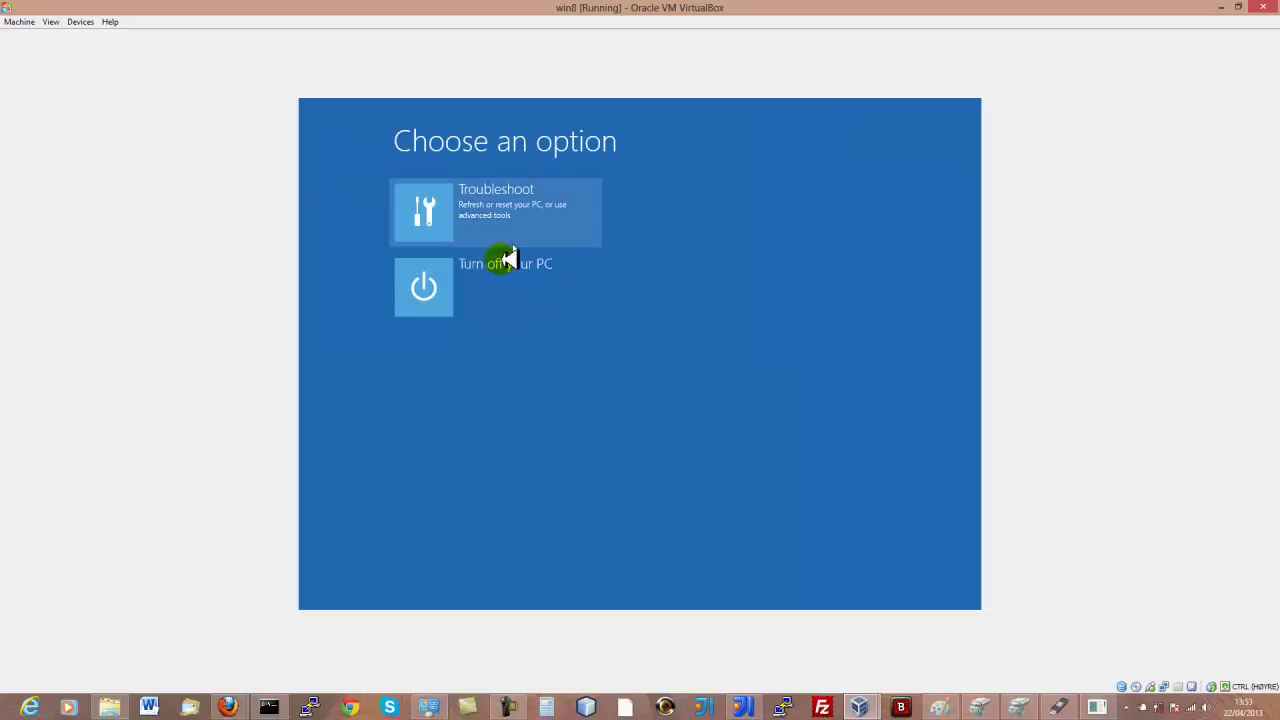
pyautogui.click(498, 210)
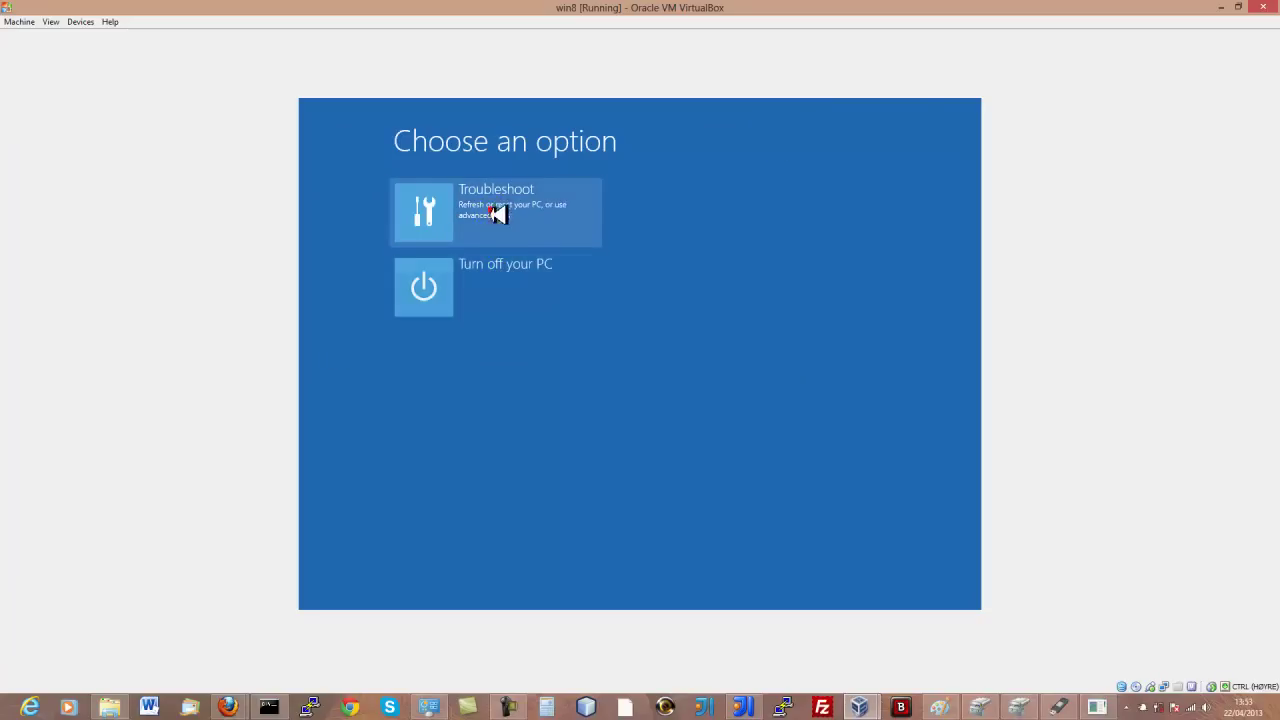
pyautogui.click(538, 350)
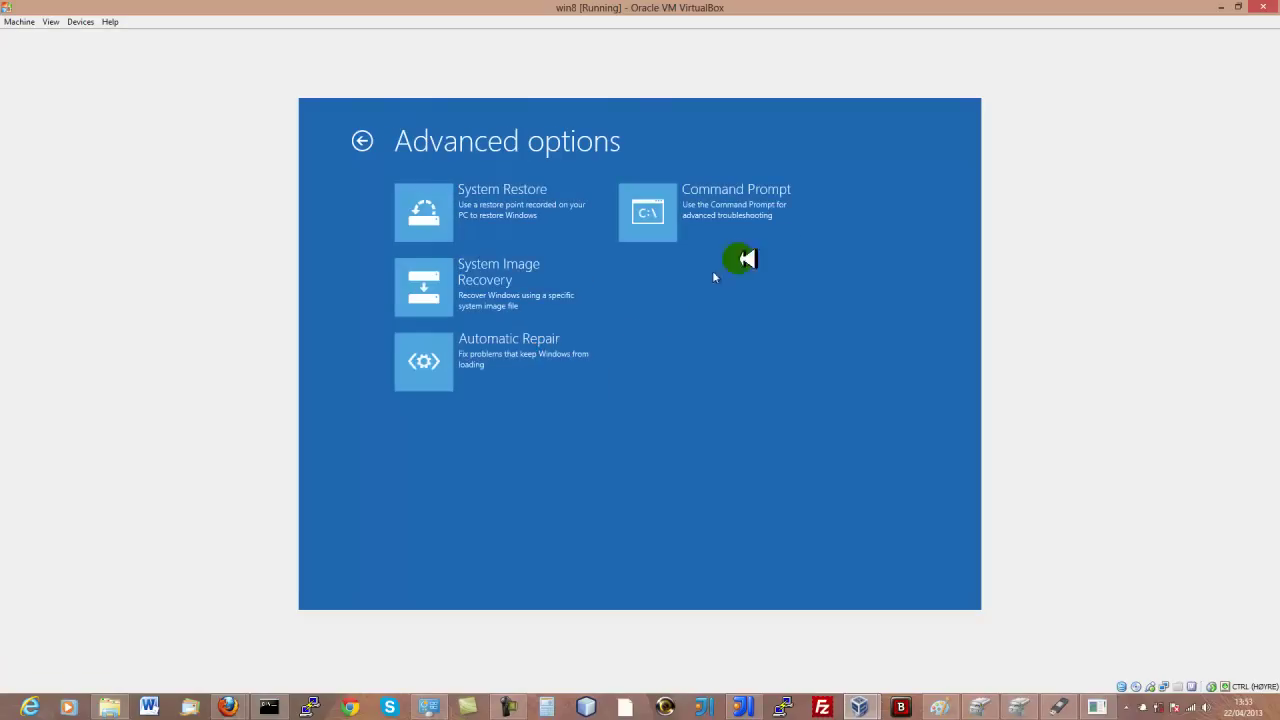
pyautogui.click(757, 203)
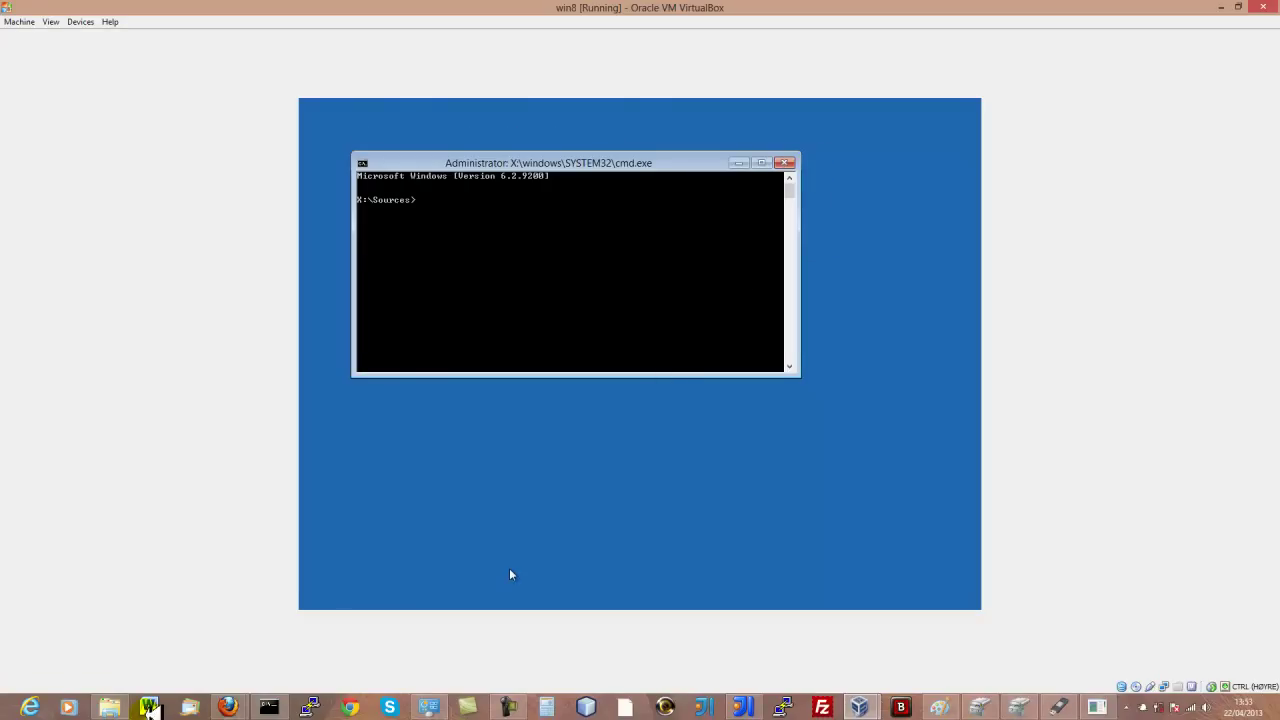
# Close the host Command Prompt running diskpart and power off the win8 virtual machine
pyautogui.moveTo(269, 707)
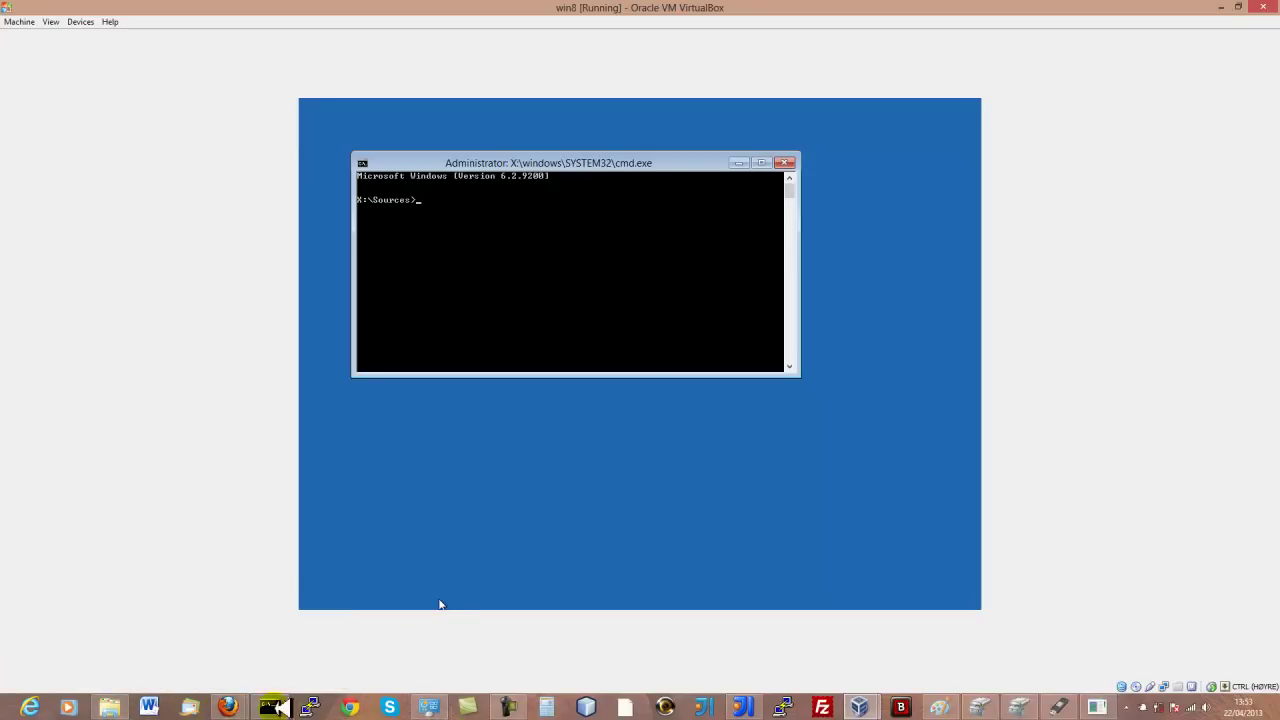
pyautogui.click(268, 707)
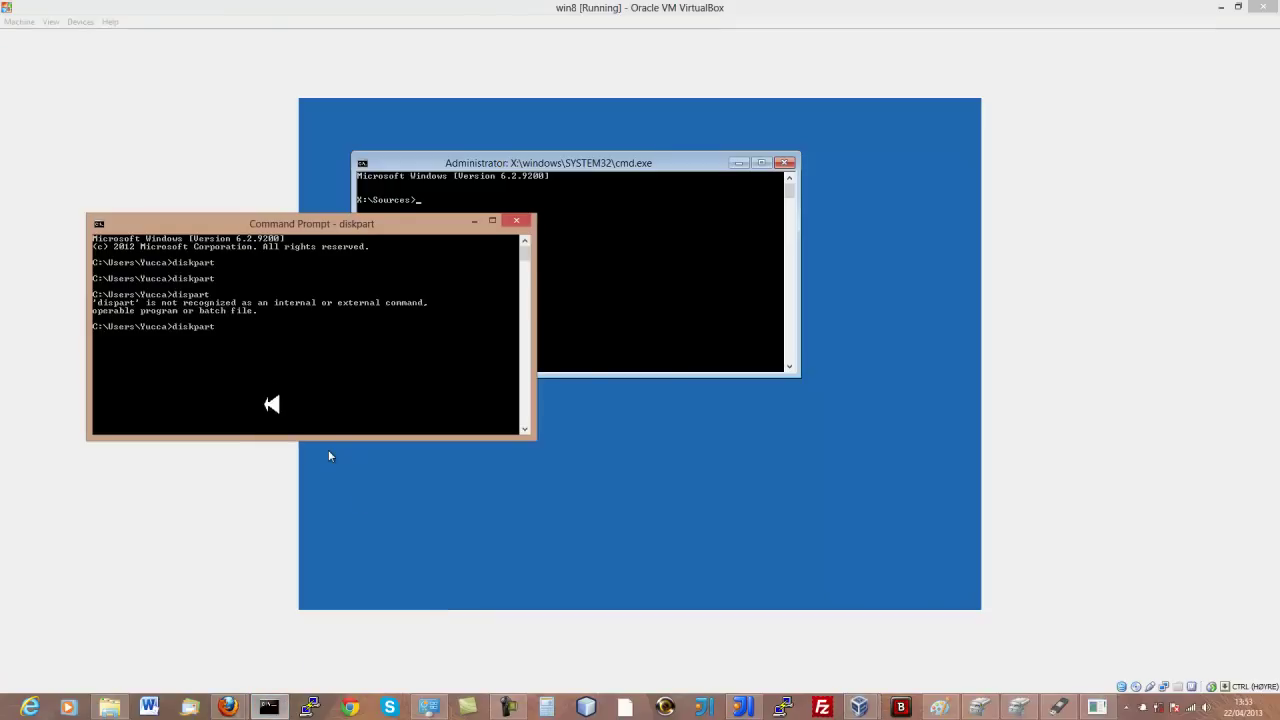
pyautogui.click(201, 331)
pyautogui.moveTo(420, 226); pyautogui.dragTo(562, 333)
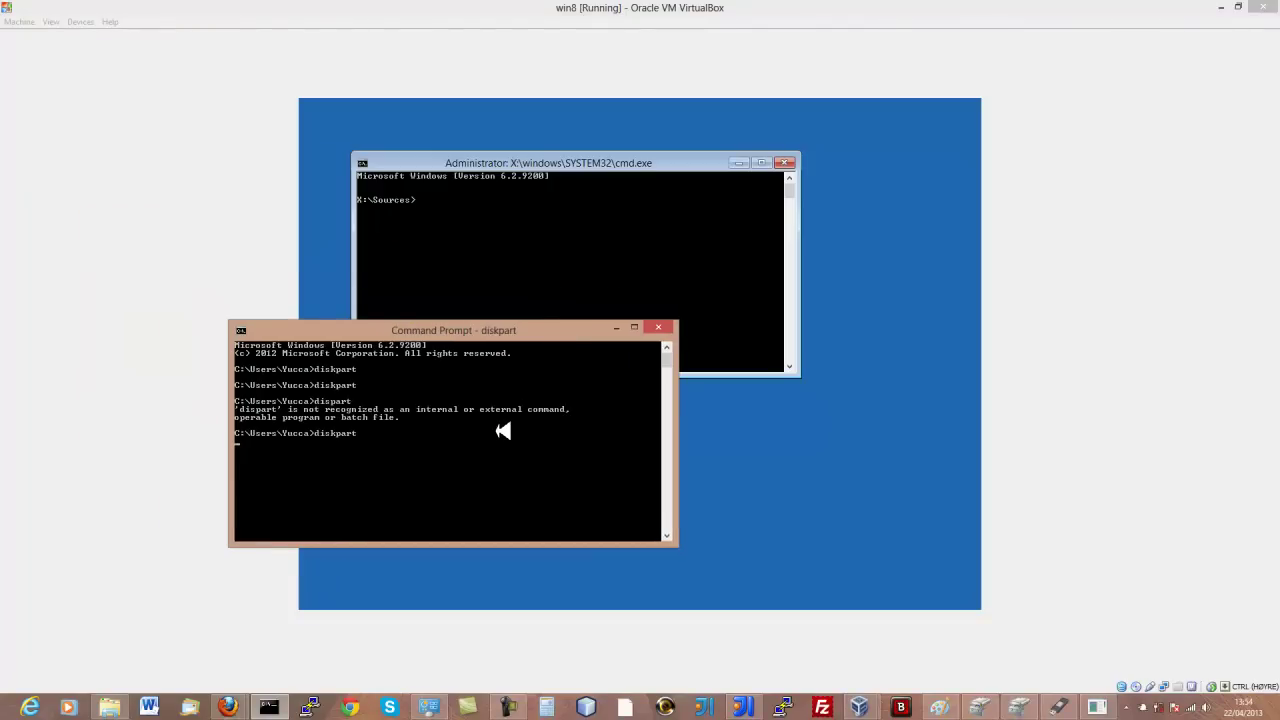
pyautogui.click(668, 328)
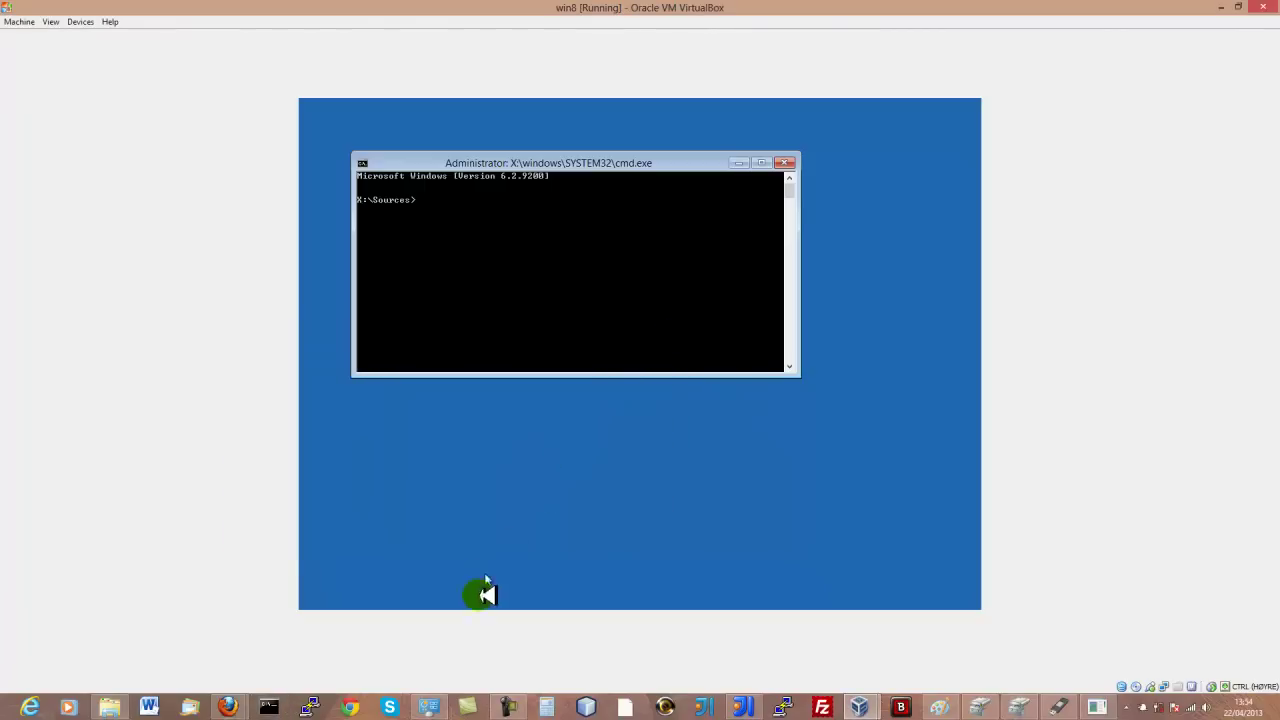
pyautogui.click(1272, 8)
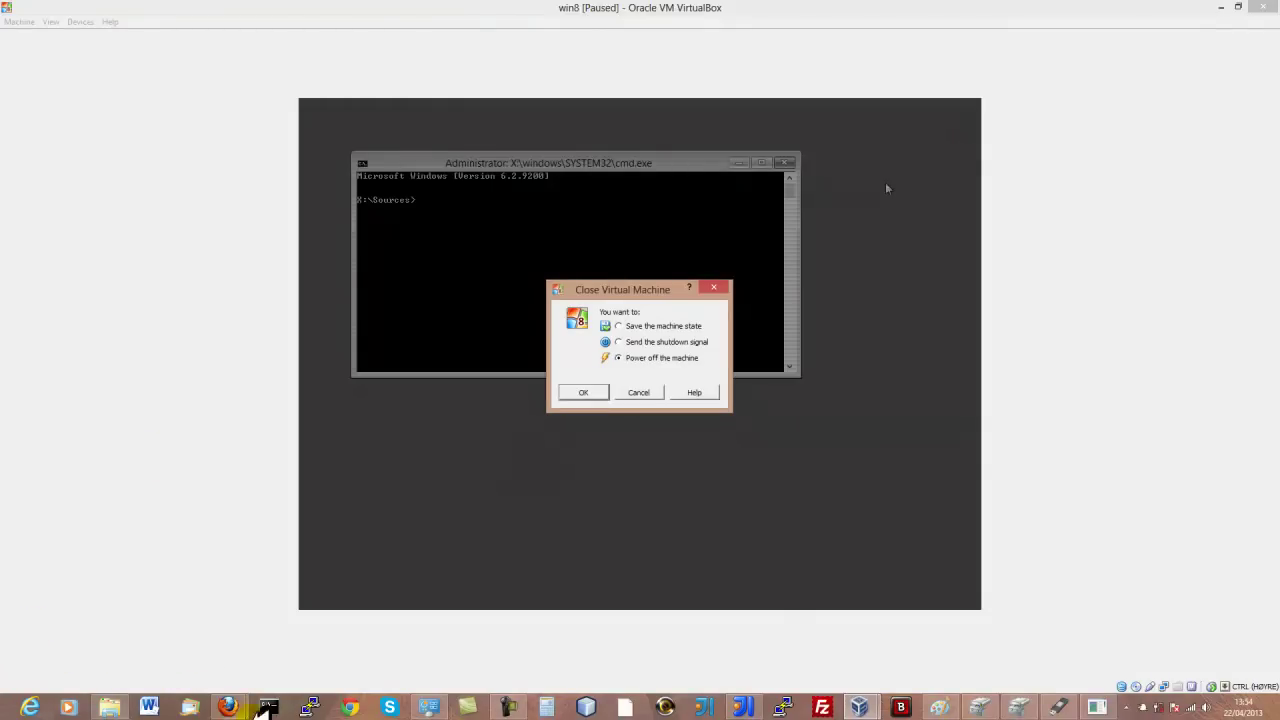
pyautogui.click(584, 392)
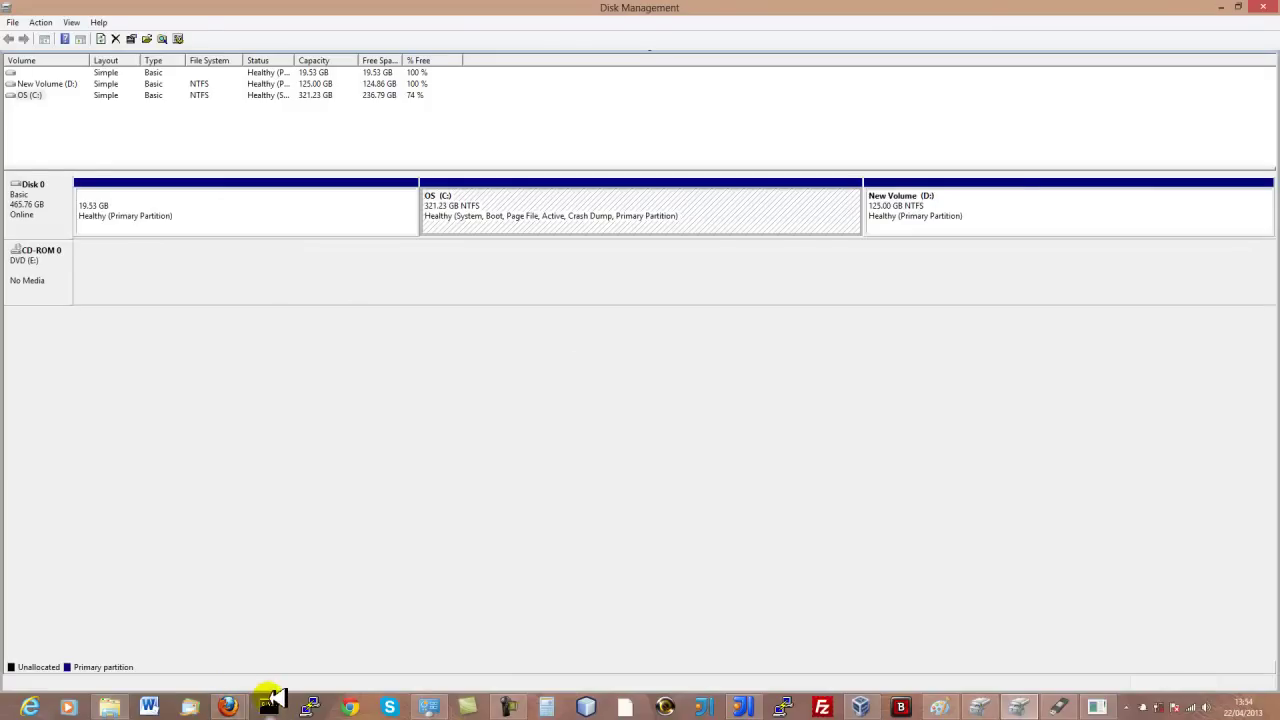
# Open a new Command Prompt on the host and start diskpart
pyautogui.click(276, 708)
pyautogui.write('diskp')
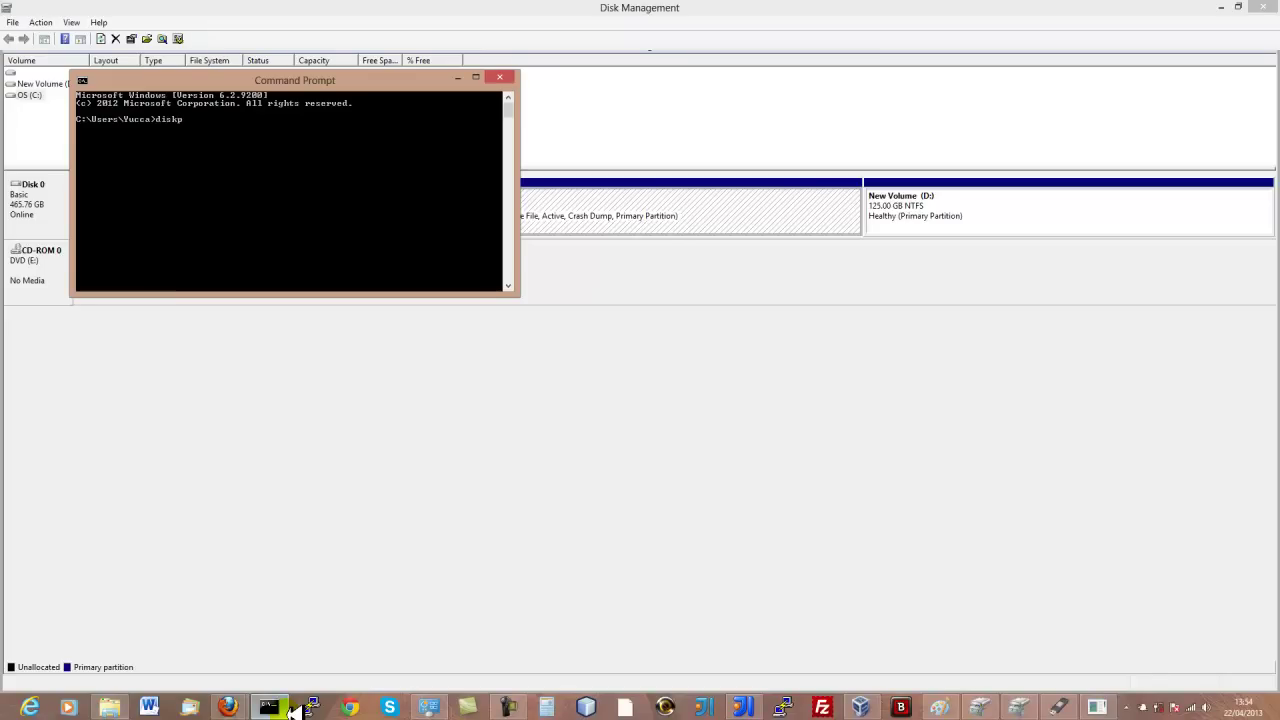
pyautogui.write('art')
pyautogui.press('Return')
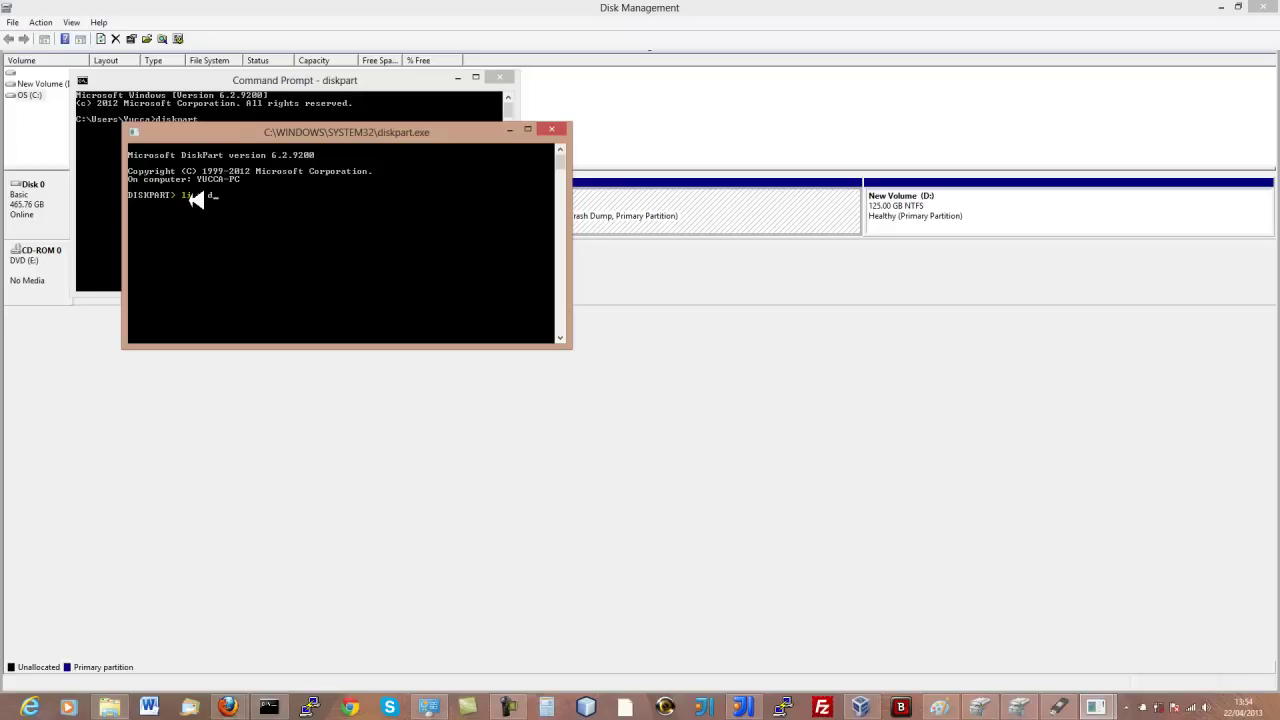
# List the disks in DiskPart, select disk 0 and list its partitions
pyautogui.press('Return')
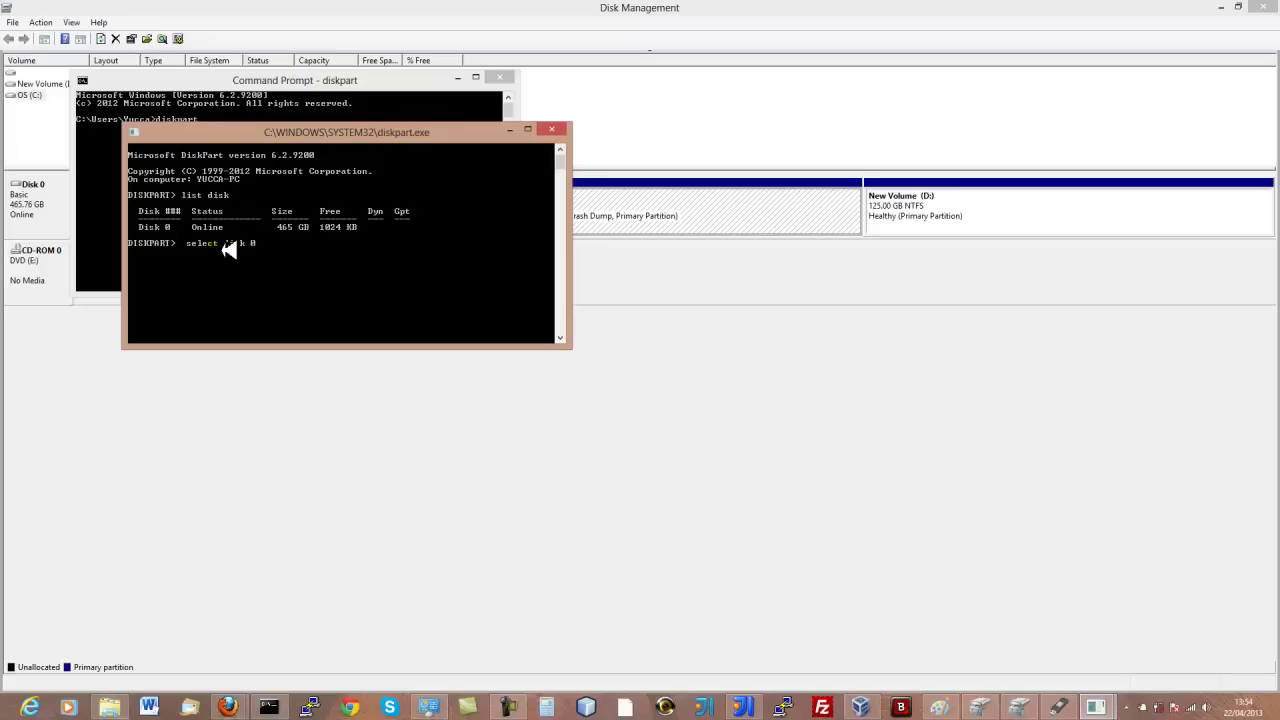
pyautogui.press('Return')
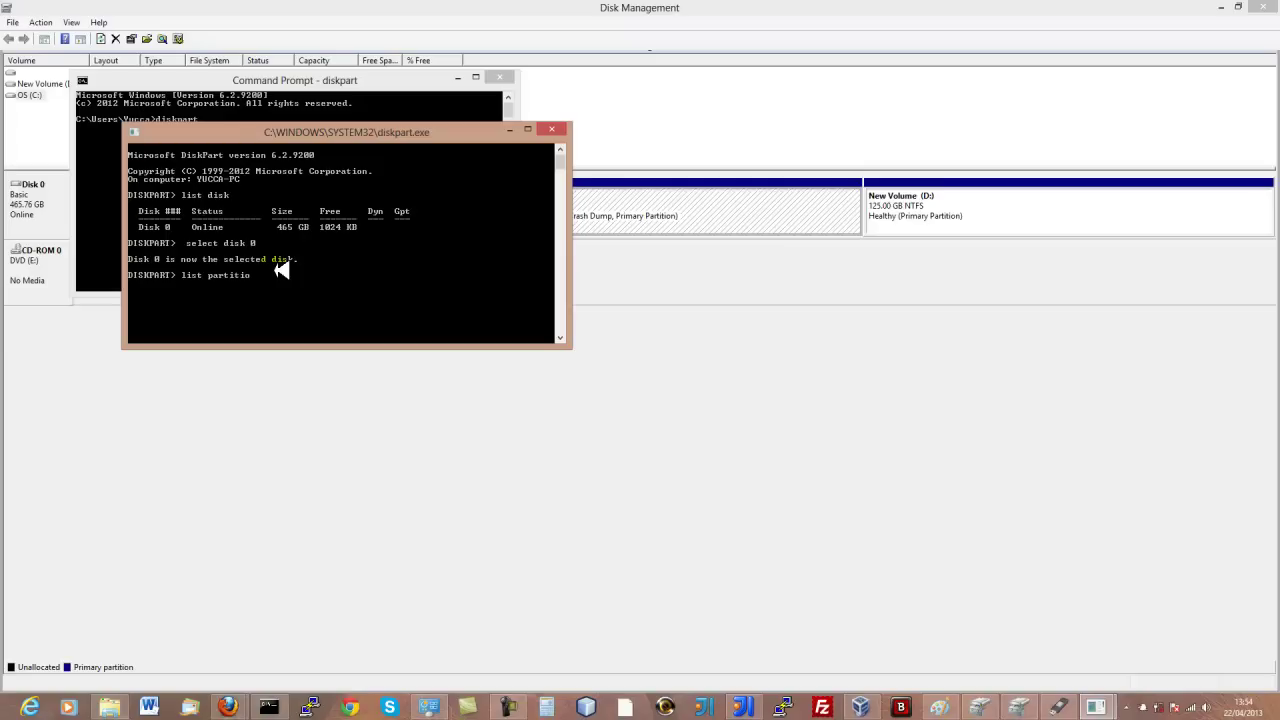
pyautogui.press('Return')
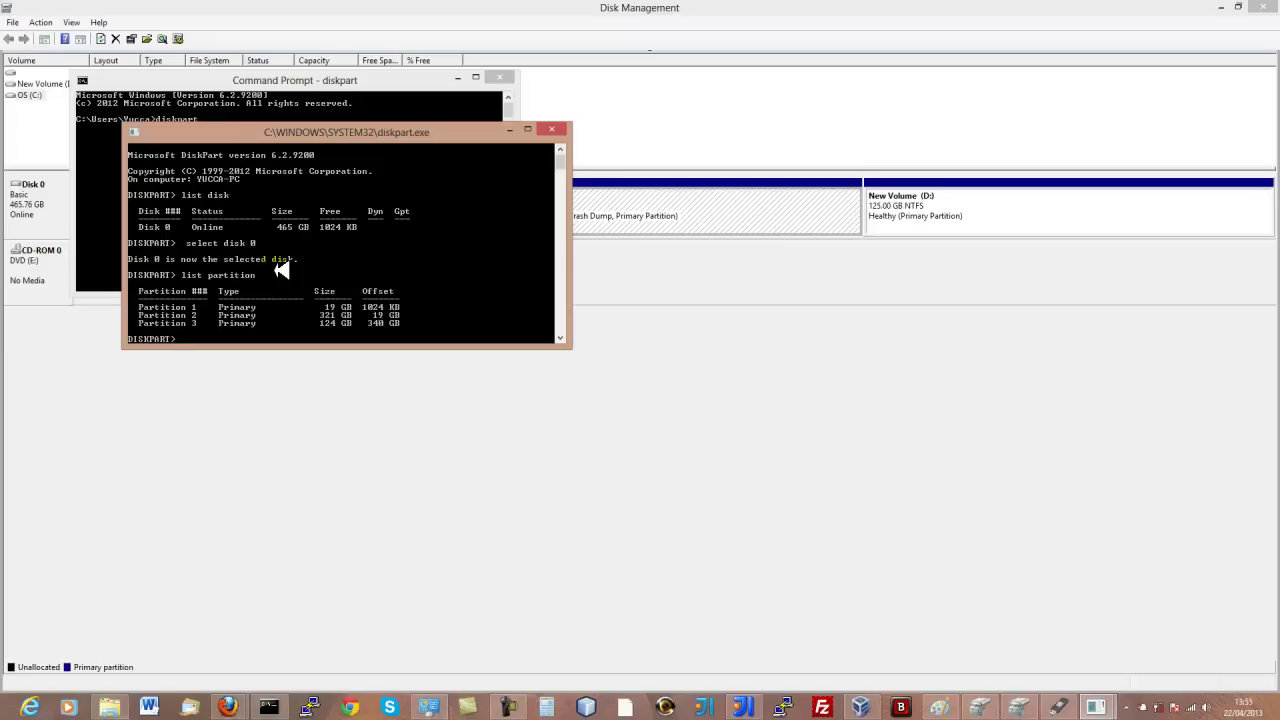
# Check the partition layout in Disk Management with the Command Prompt moved below the disk map, and close the Command Prompt
pyautogui.click(780, 428)
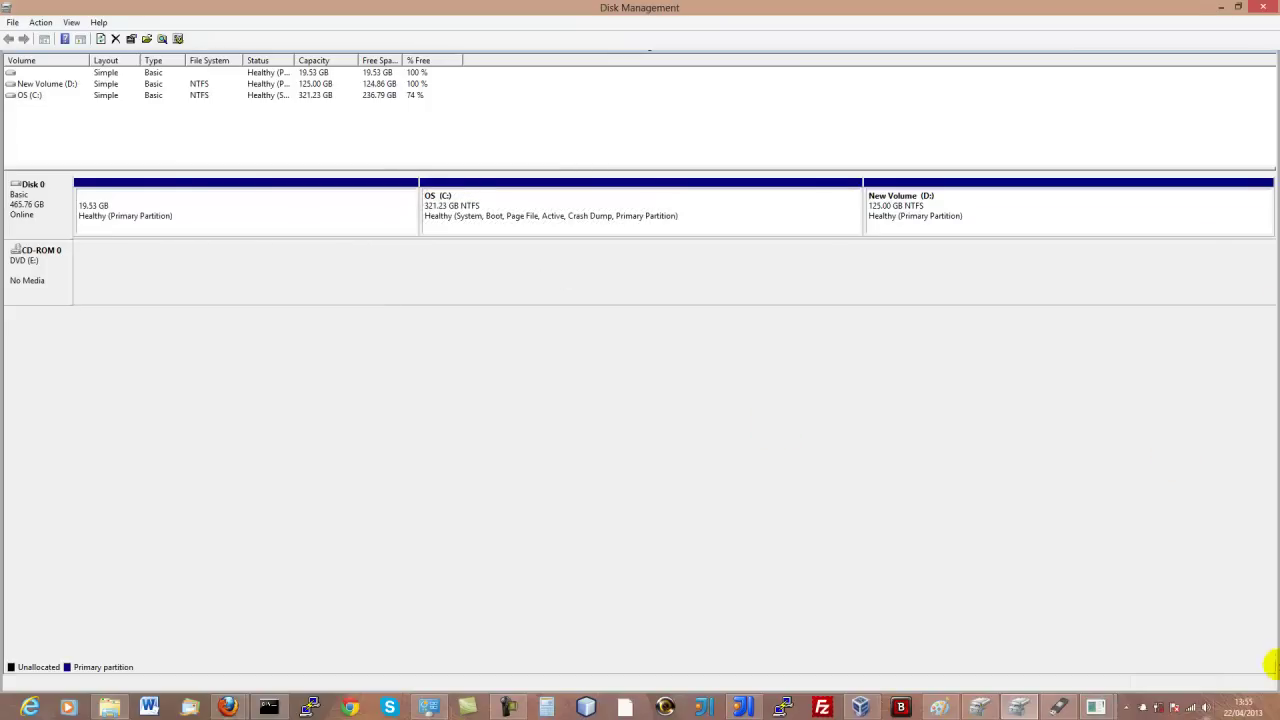
pyautogui.click(268, 707)
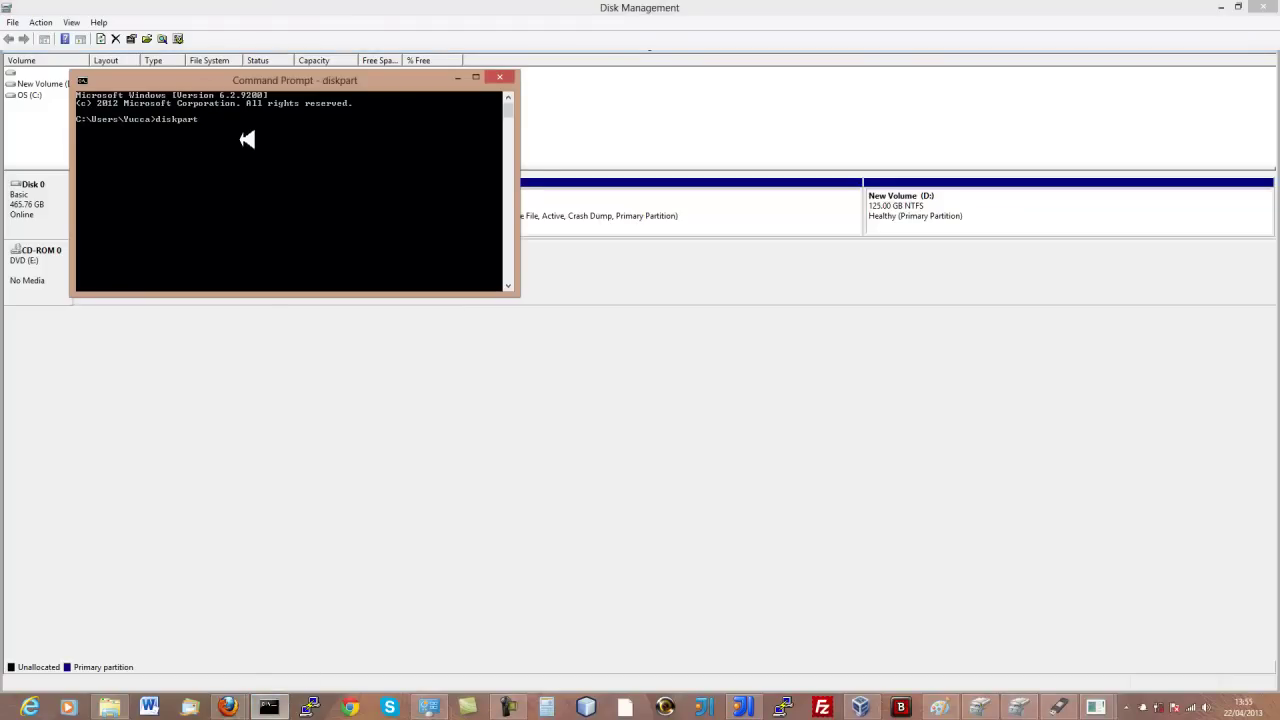
pyautogui.moveTo(423, 78); pyautogui.dragTo(550, 365)
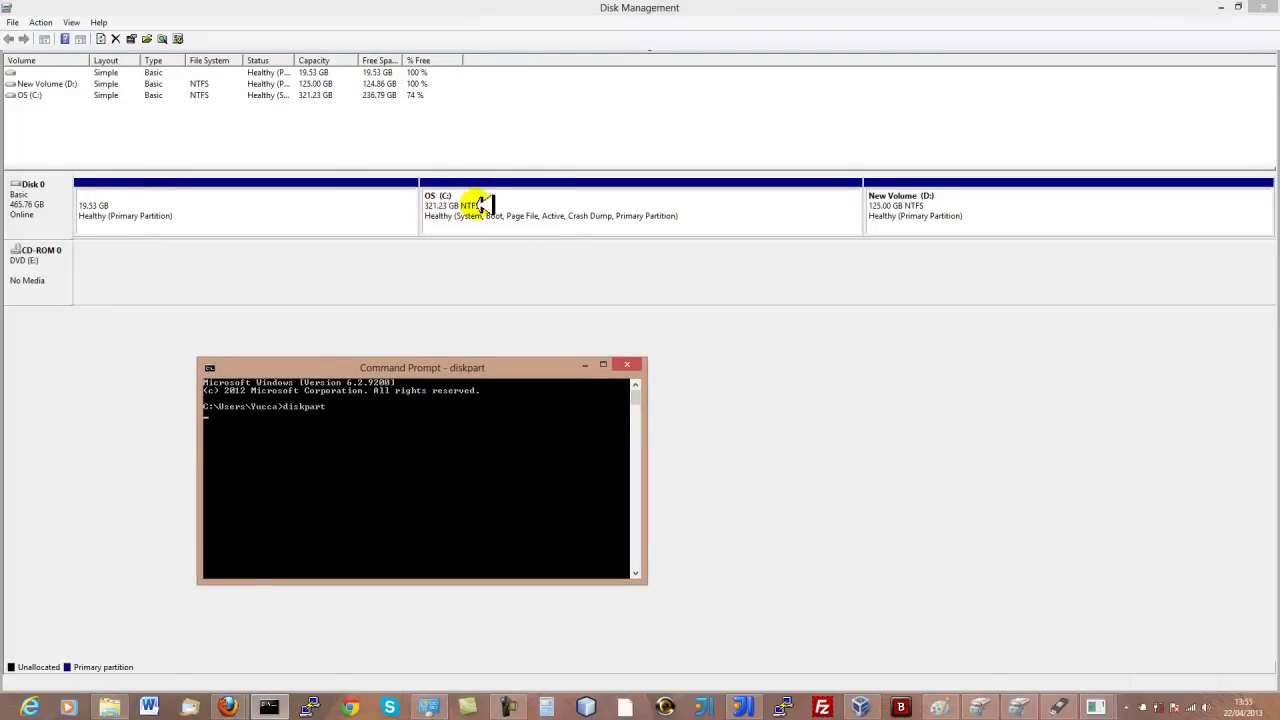
pyautogui.moveTo(523, 365); pyautogui.dragTo(563, 308)
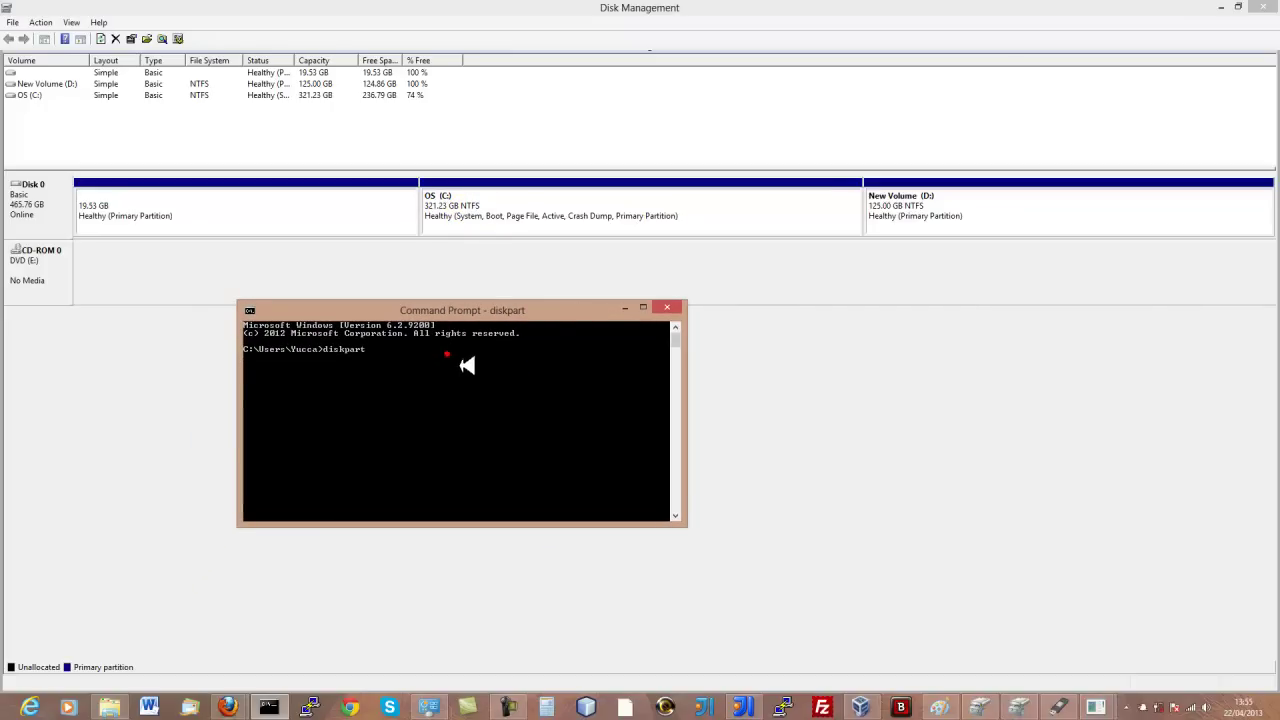
pyautogui.click(567, 387)
pyautogui.click(400, 386)
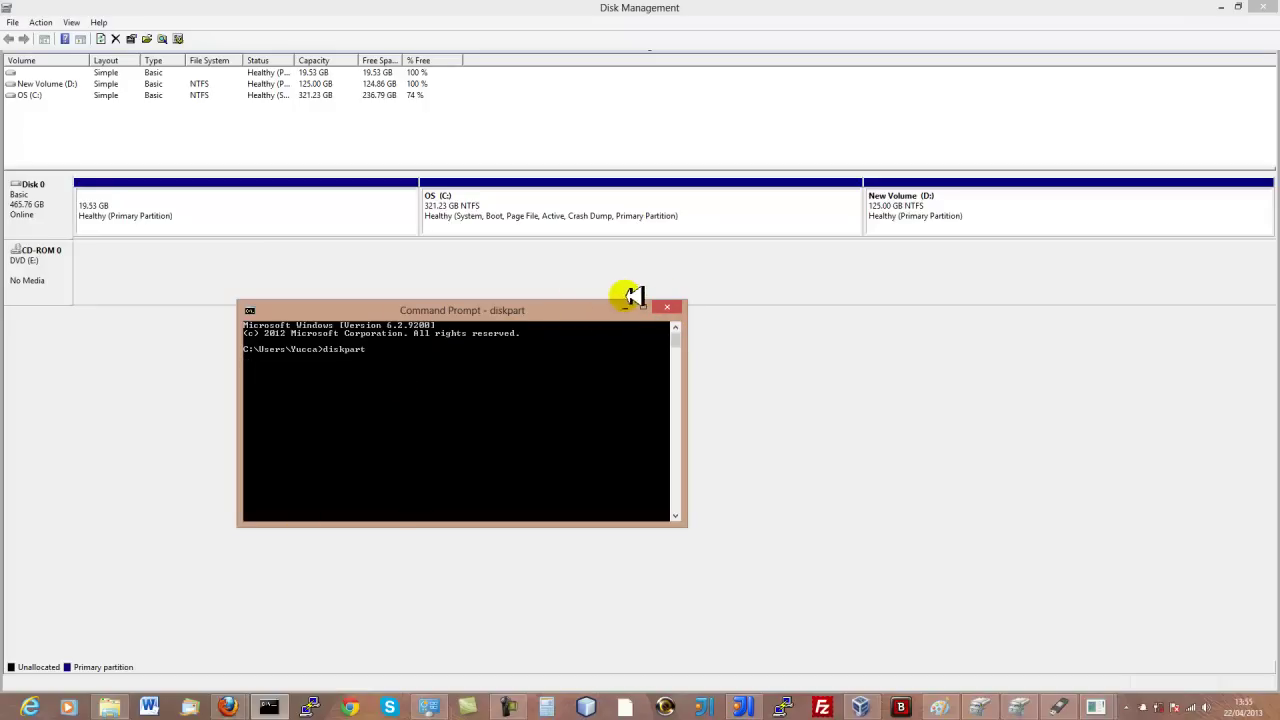
pyautogui.click(667, 306)
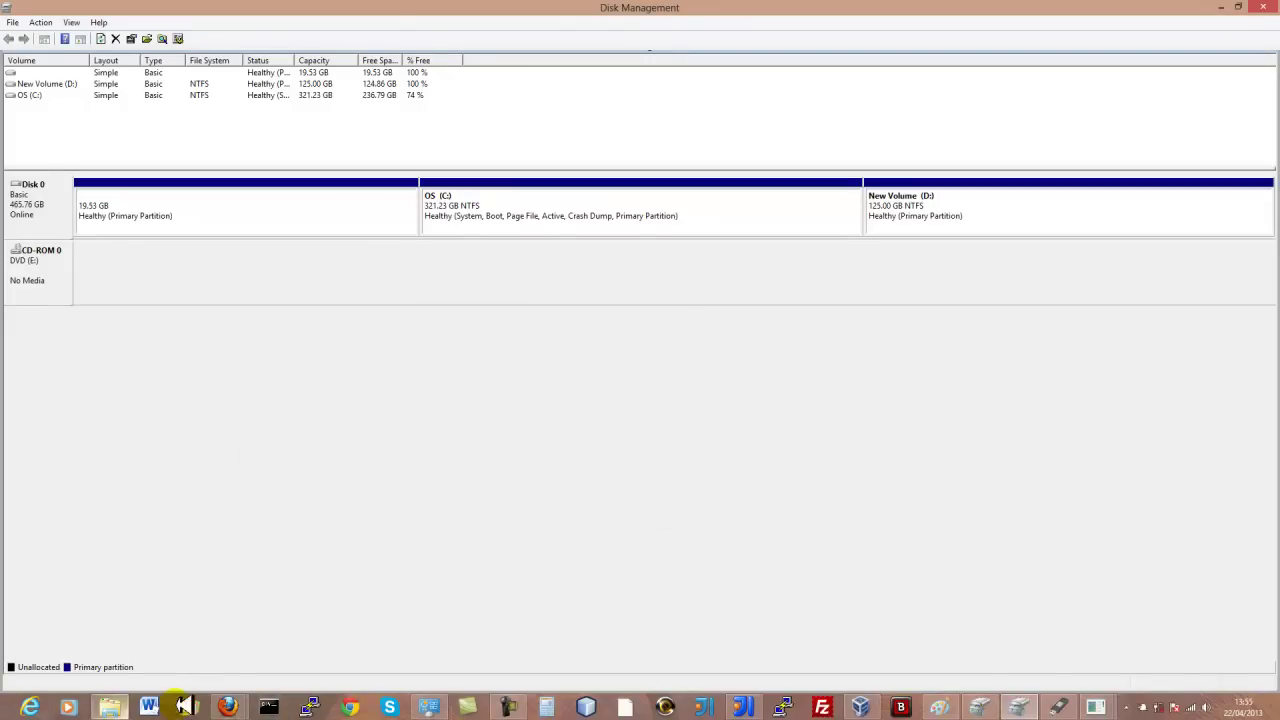
# Start diskpart from a new Command Prompt, select disk 0 and list its partitions
pyautogui.click(270, 708)
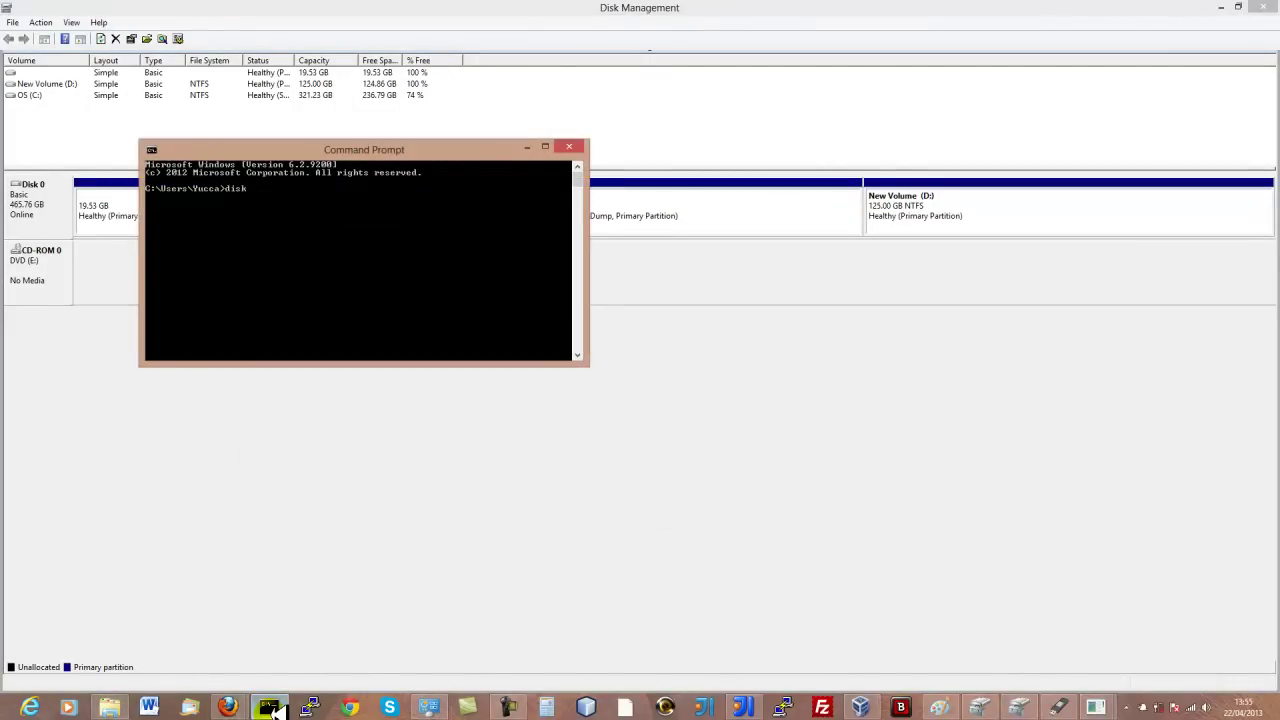
pyautogui.press('Return')
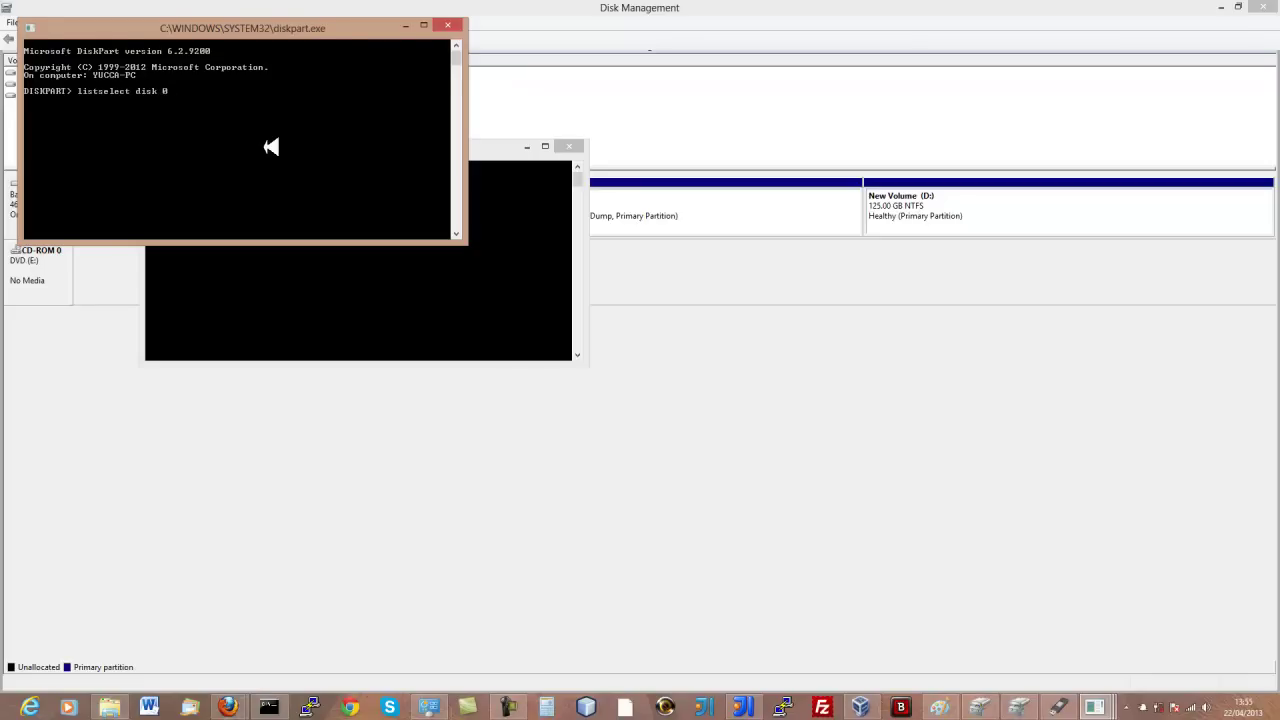
pyautogui.press('Return')
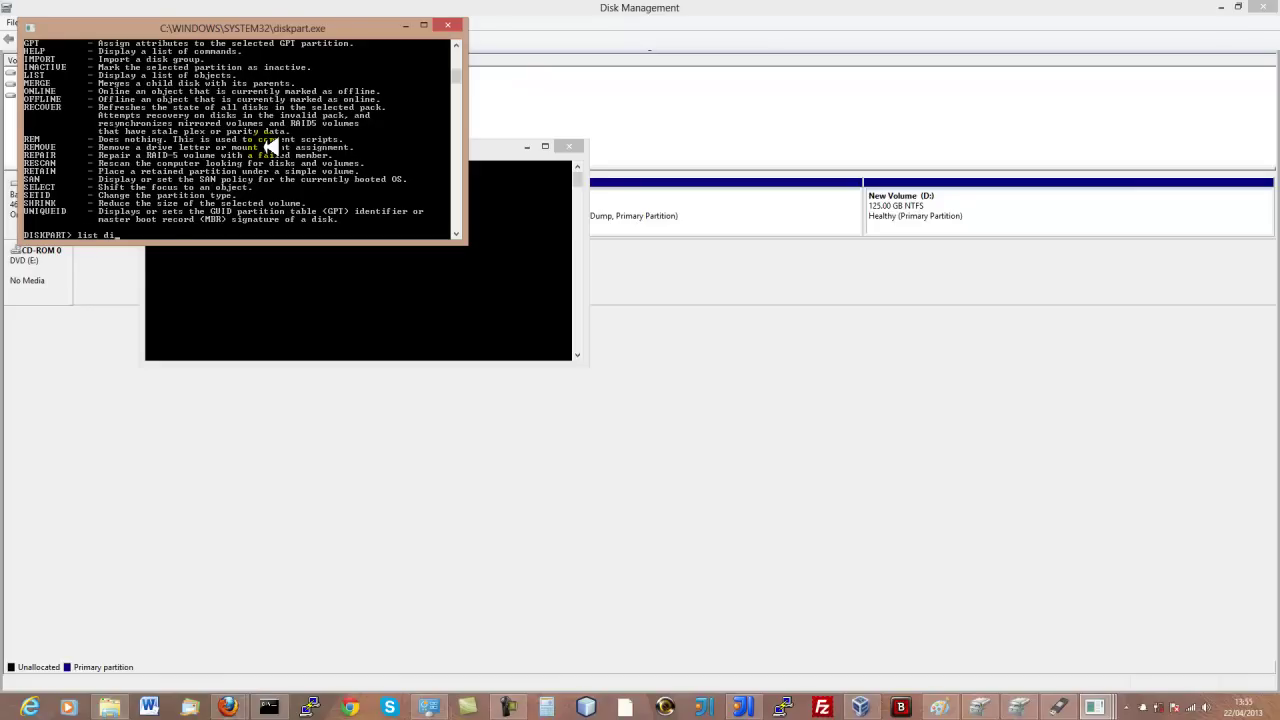
pyautogui.press('Return')
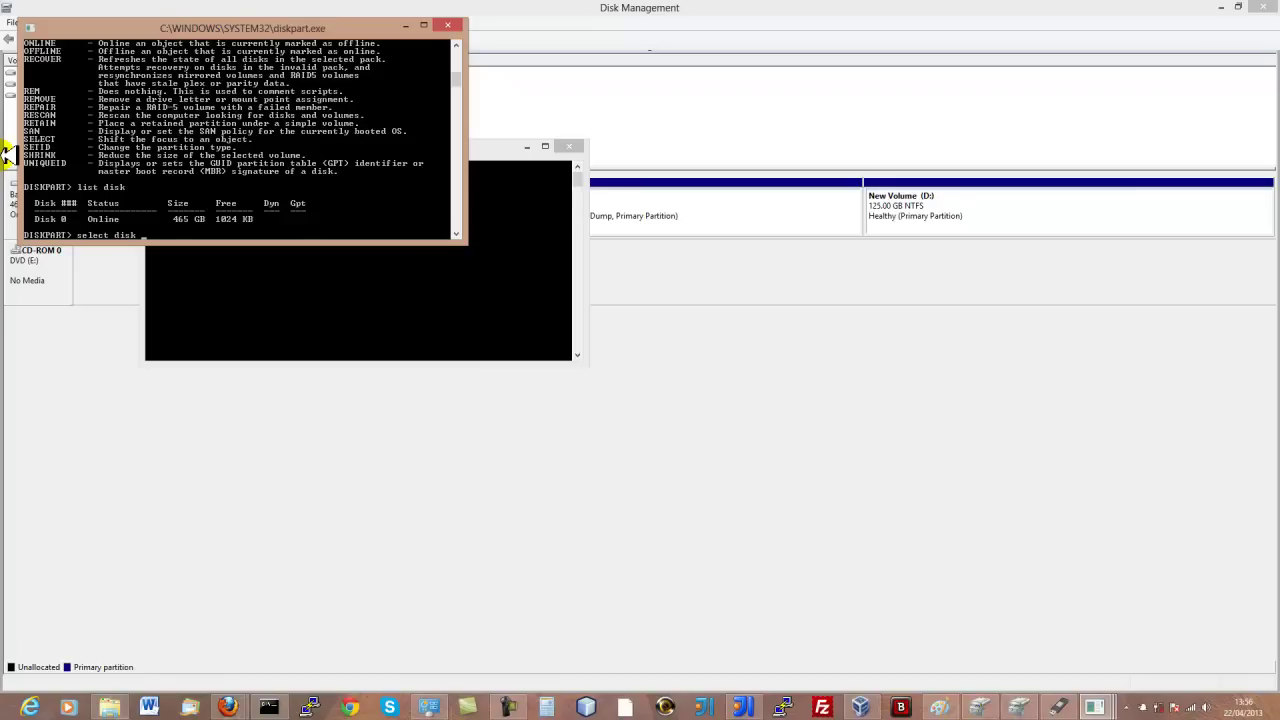
pyautogui.press('Return')
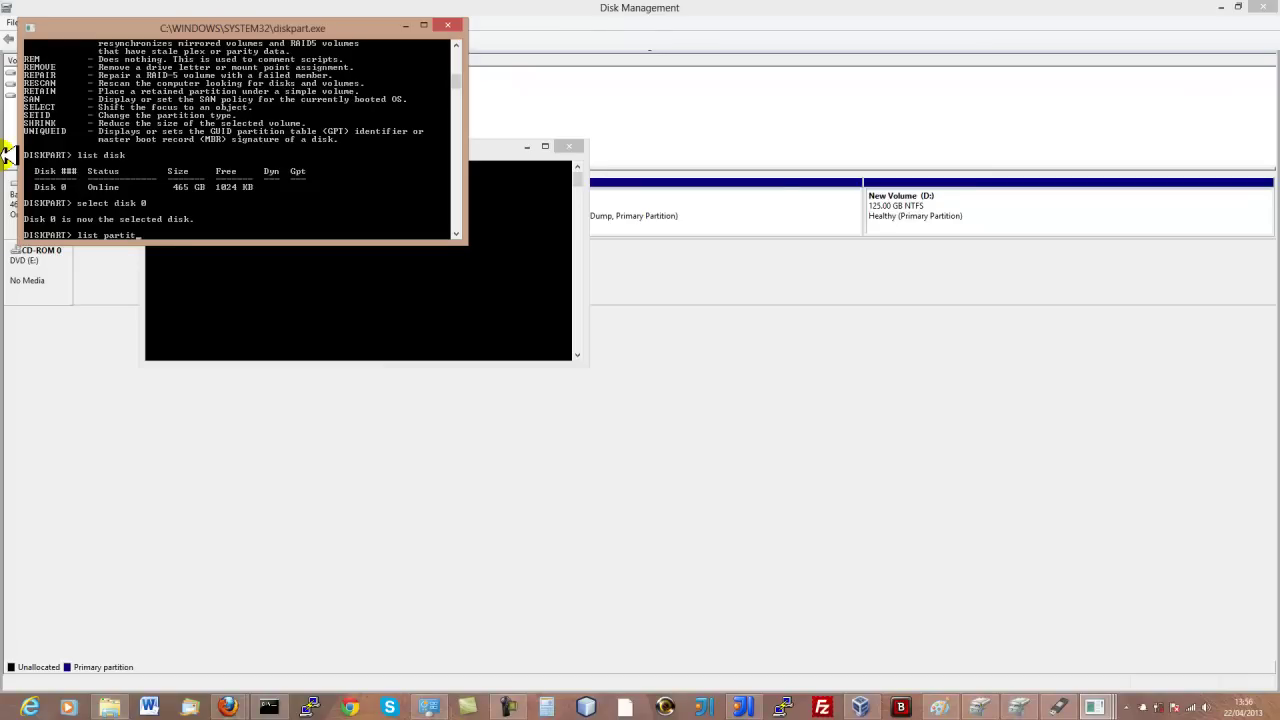
pyautogui.press('Return')
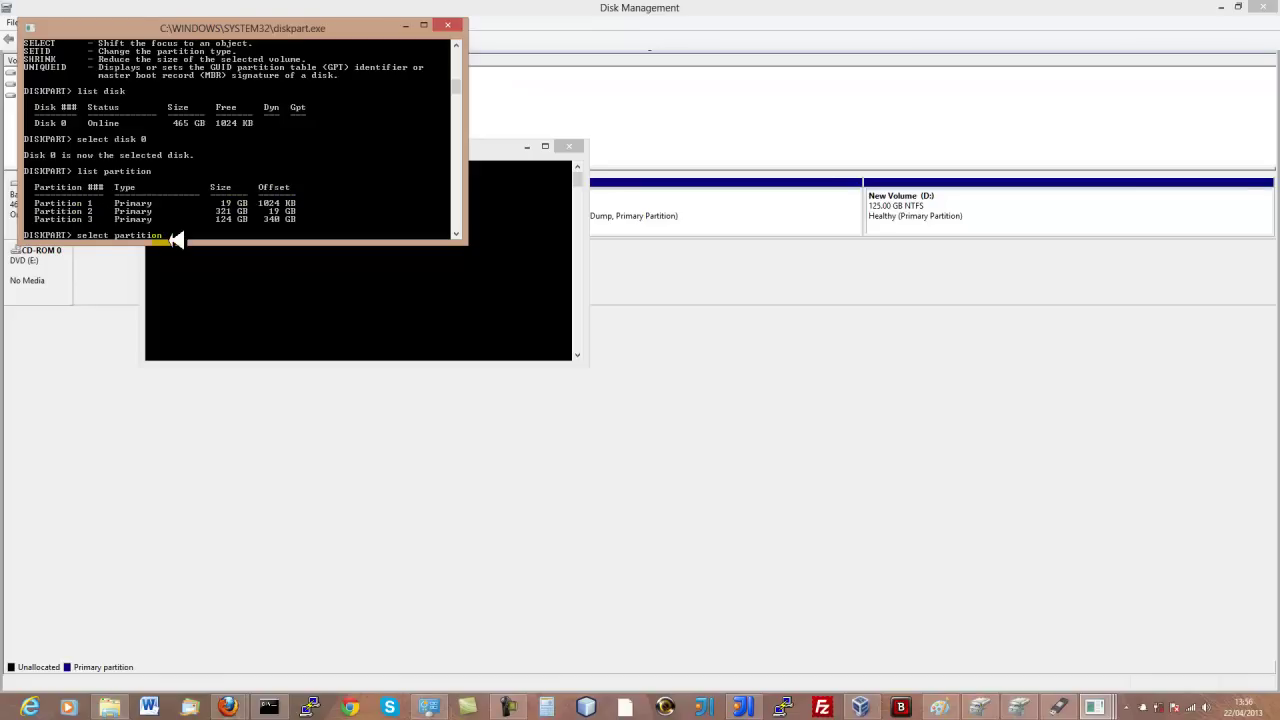
# Select partition 2 in DiskPart, enter the inactive command, and close the Command Prompt behind the DiskPart window
pyautogui.press('Return')
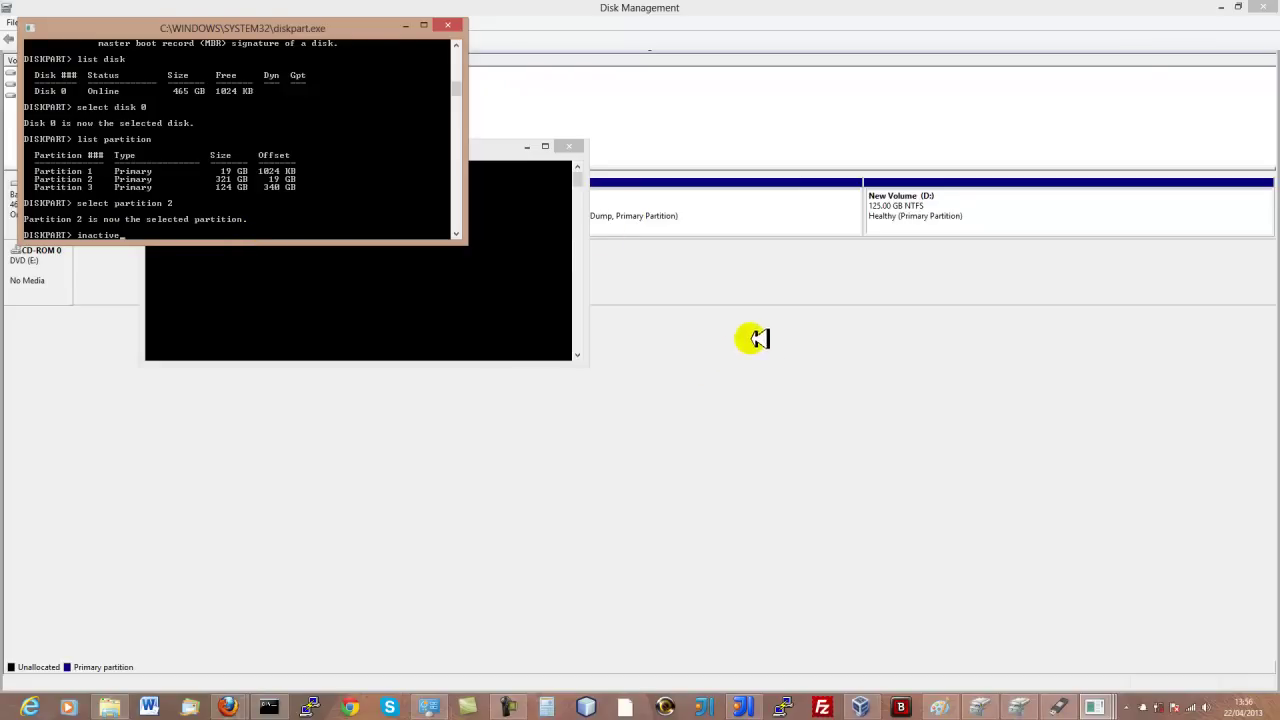
pyautogui.click(786, 366)
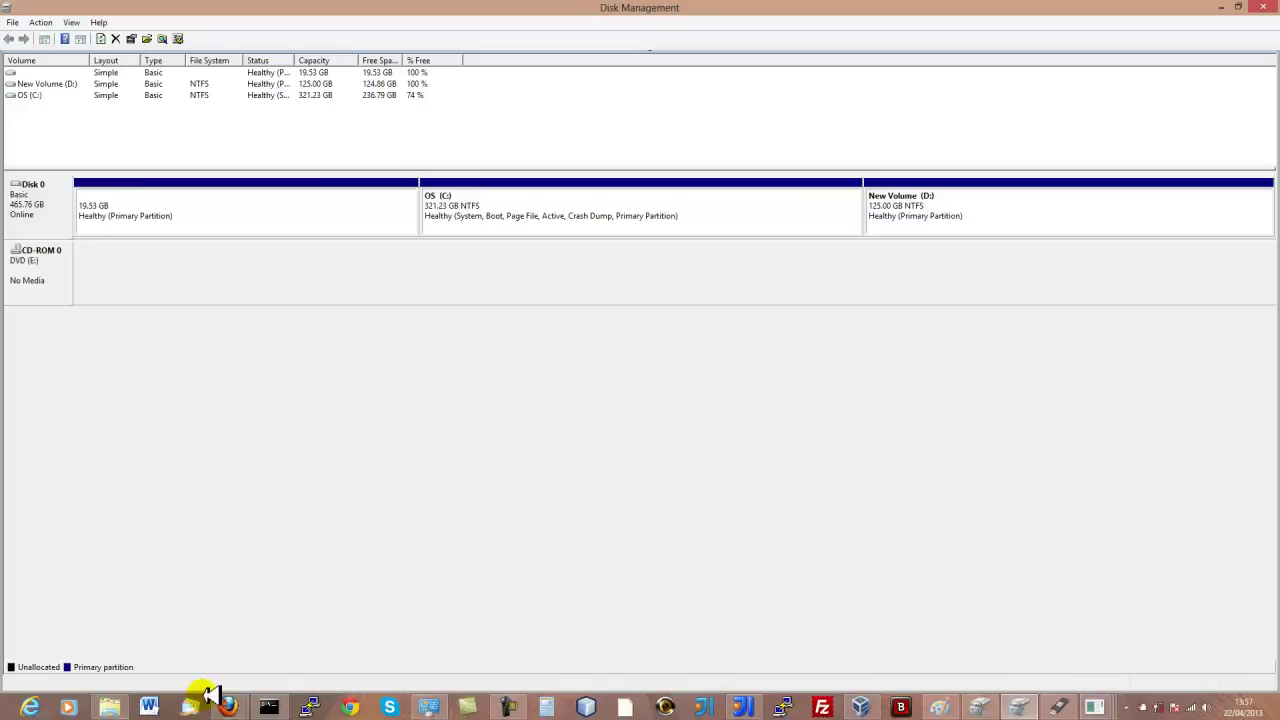
pyautogui.click(272, 708)
pyautogui.click(283, 251)
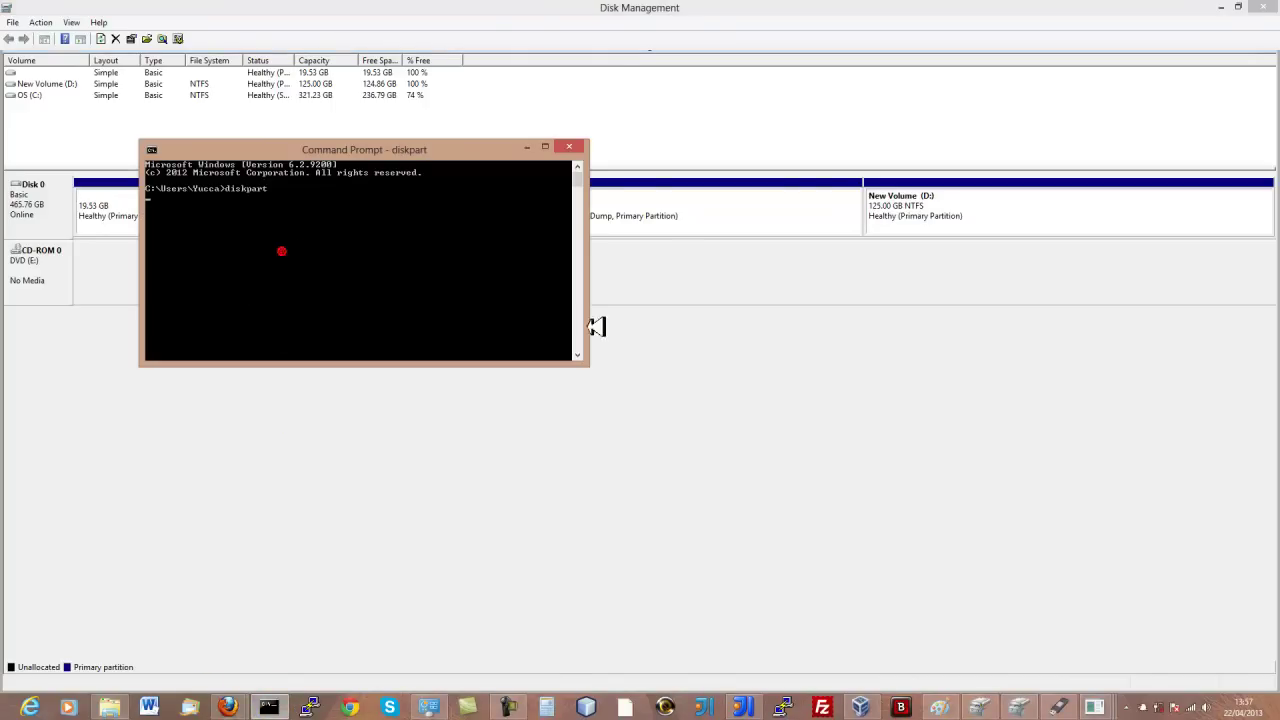
pyautogui.click(569, 147)
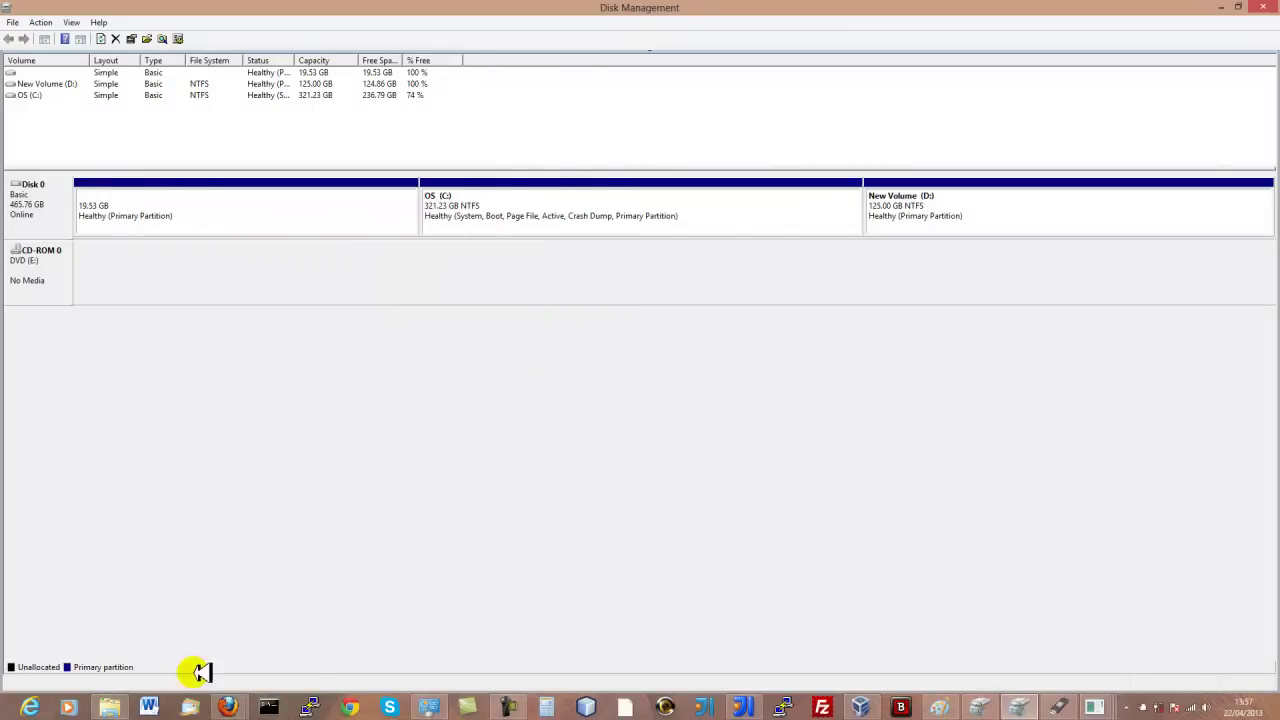
# Open a fresh Command Prompt, start diskpart, and list the partitions of disk 0
pyautogui.click(290, 707)
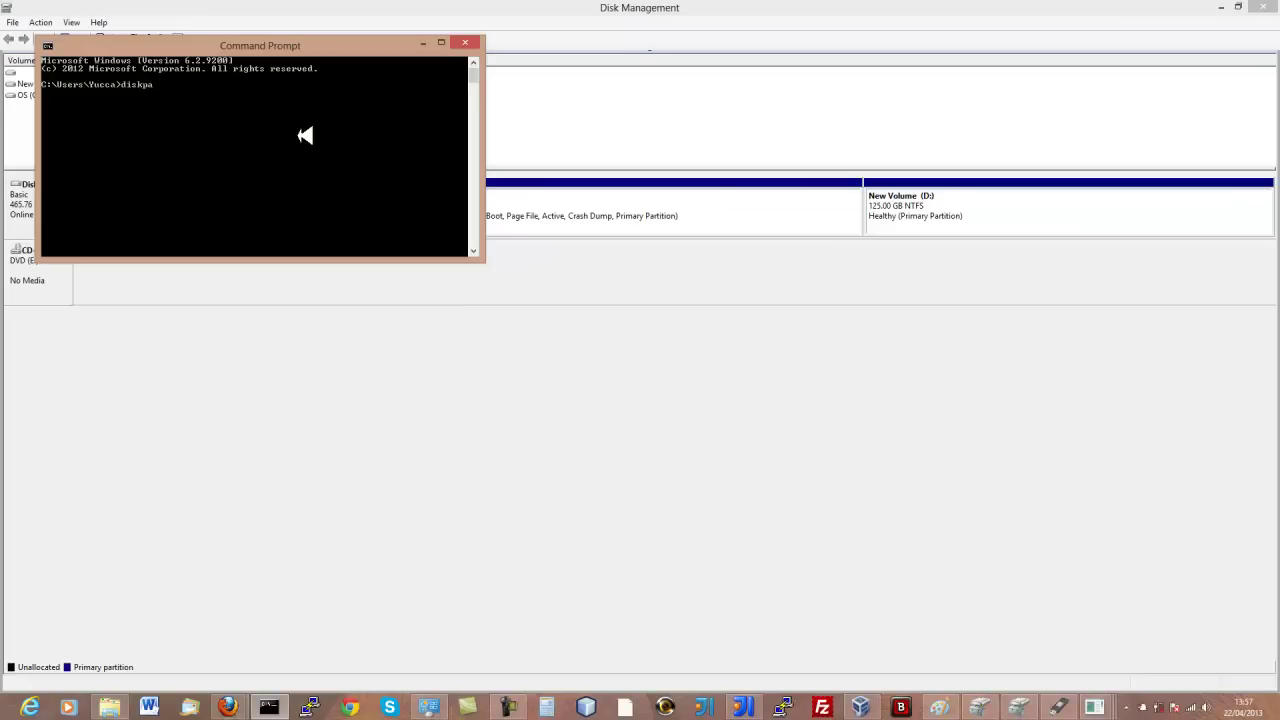
pyautogui.press('Return')
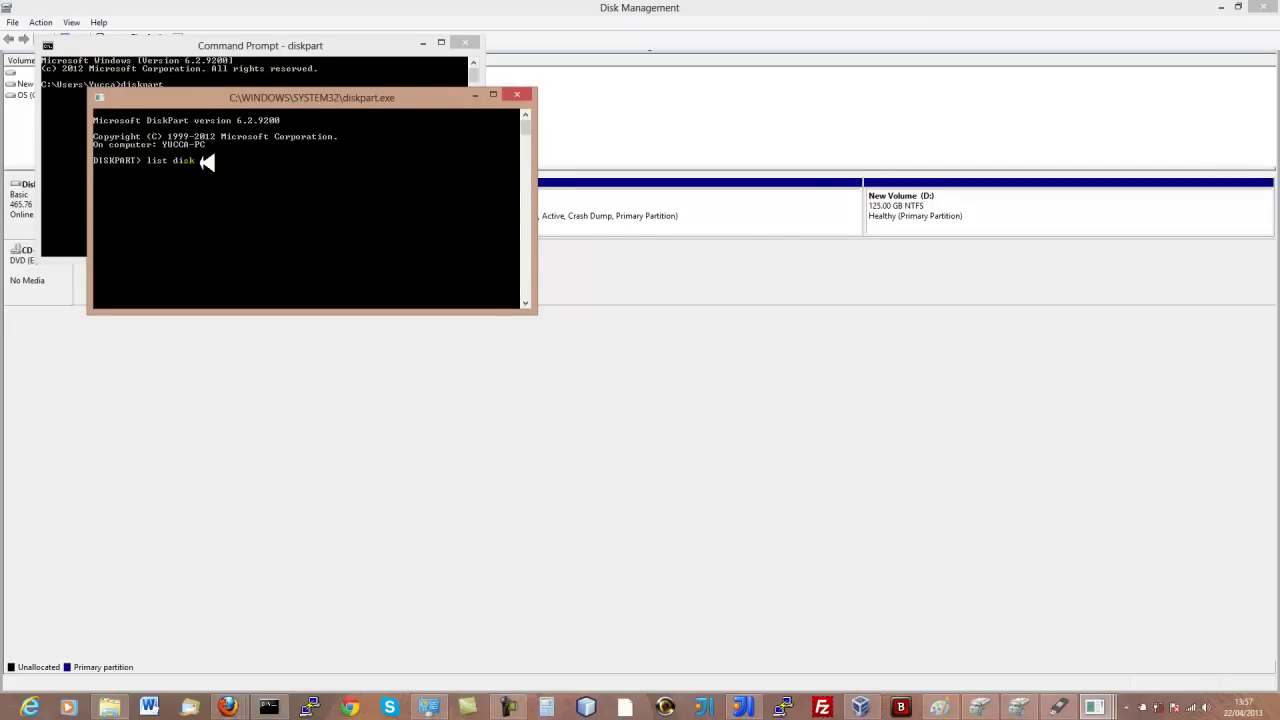
pyautogui.press('Return')
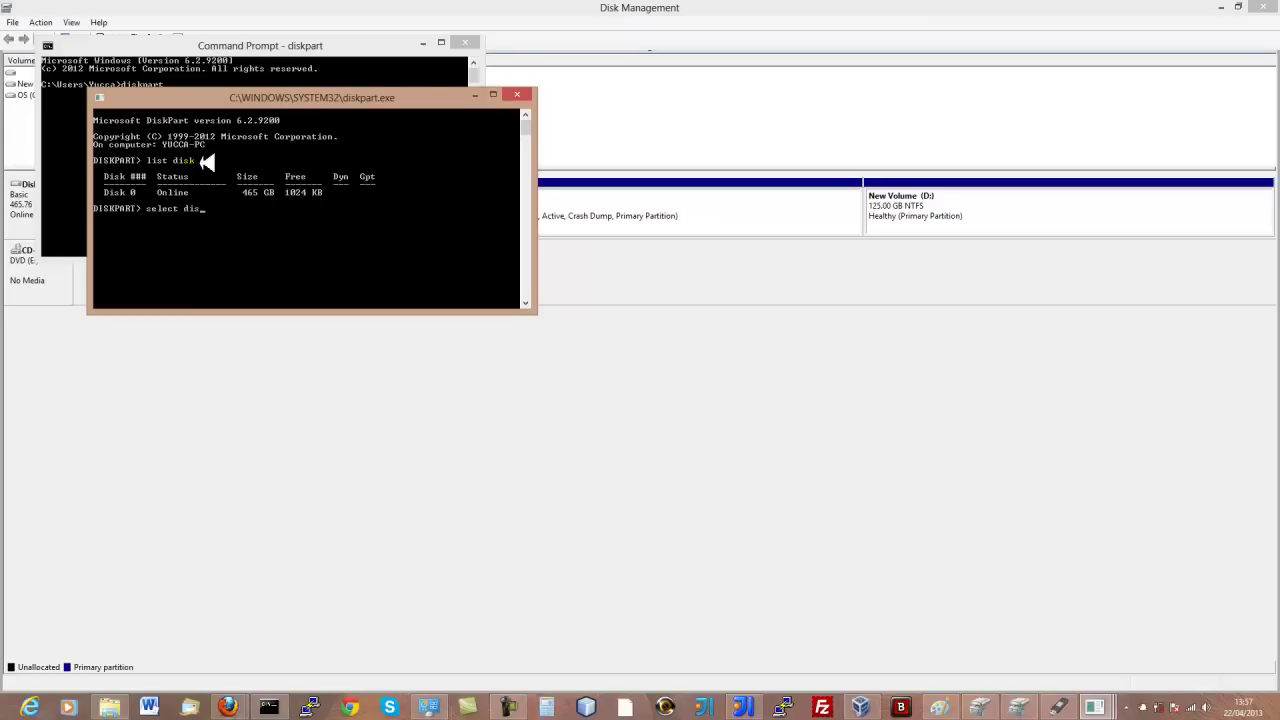
pyautogui.press('Return')
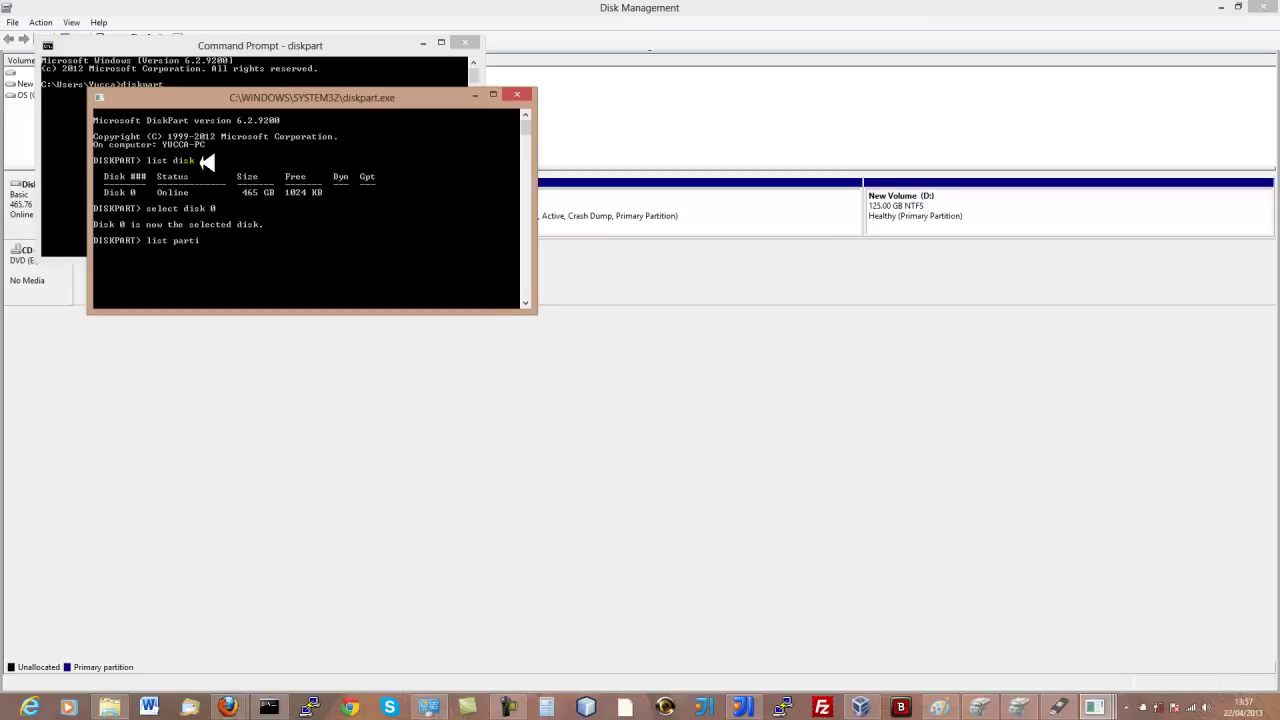
pyautogui.press('Return')
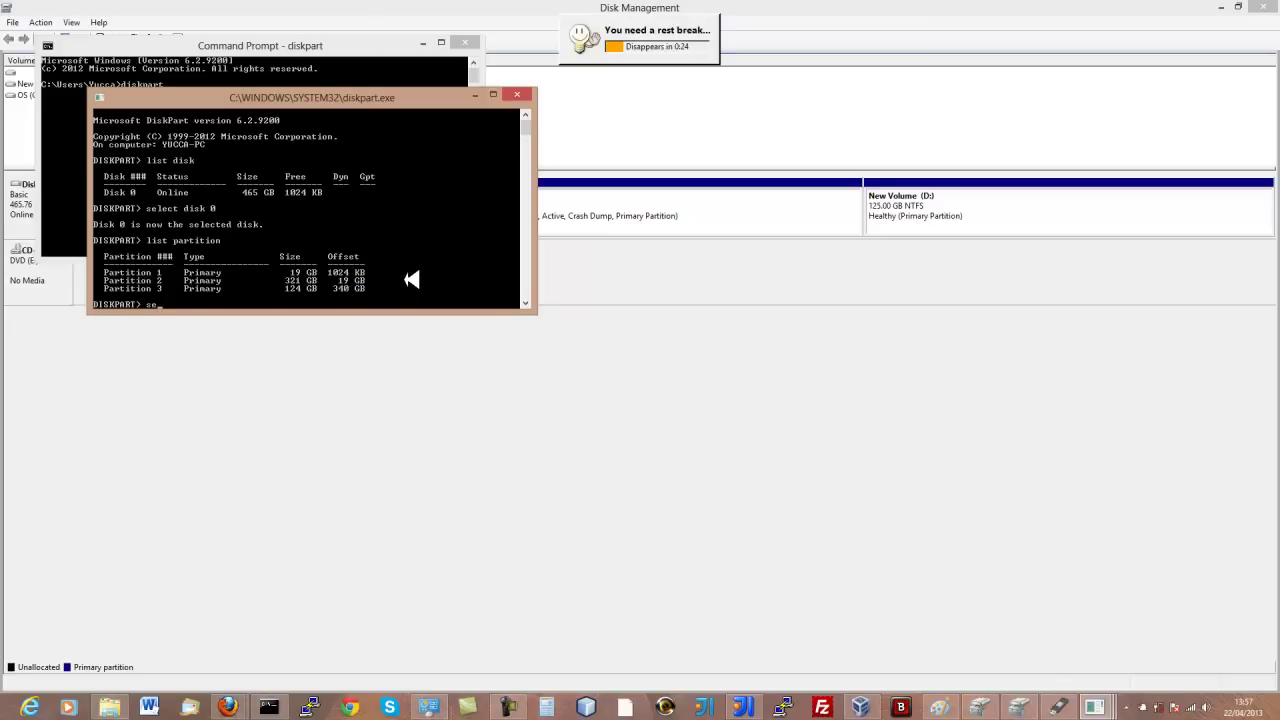
# Select partition 2 in DiskPart, mark it as active, and return to Disk Management
pyautogui.write('select partition')
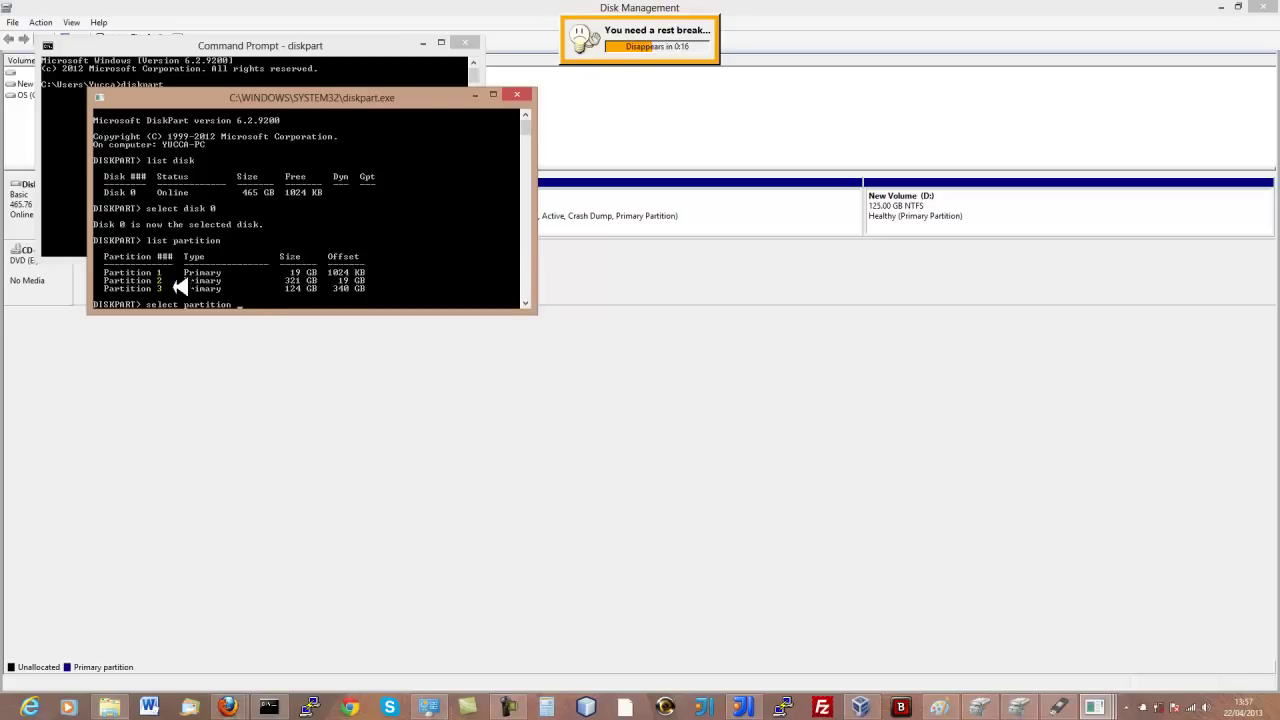
pyautogui.write(' 2')
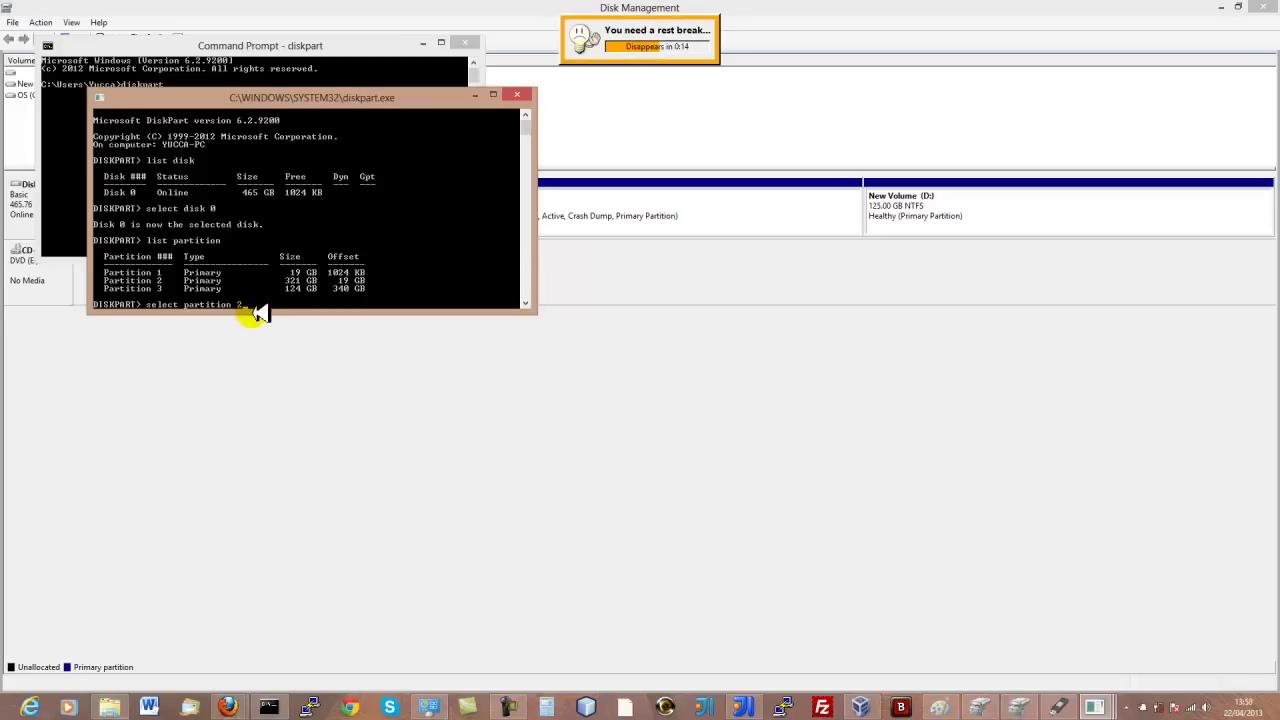
pyautogui.press('Return')
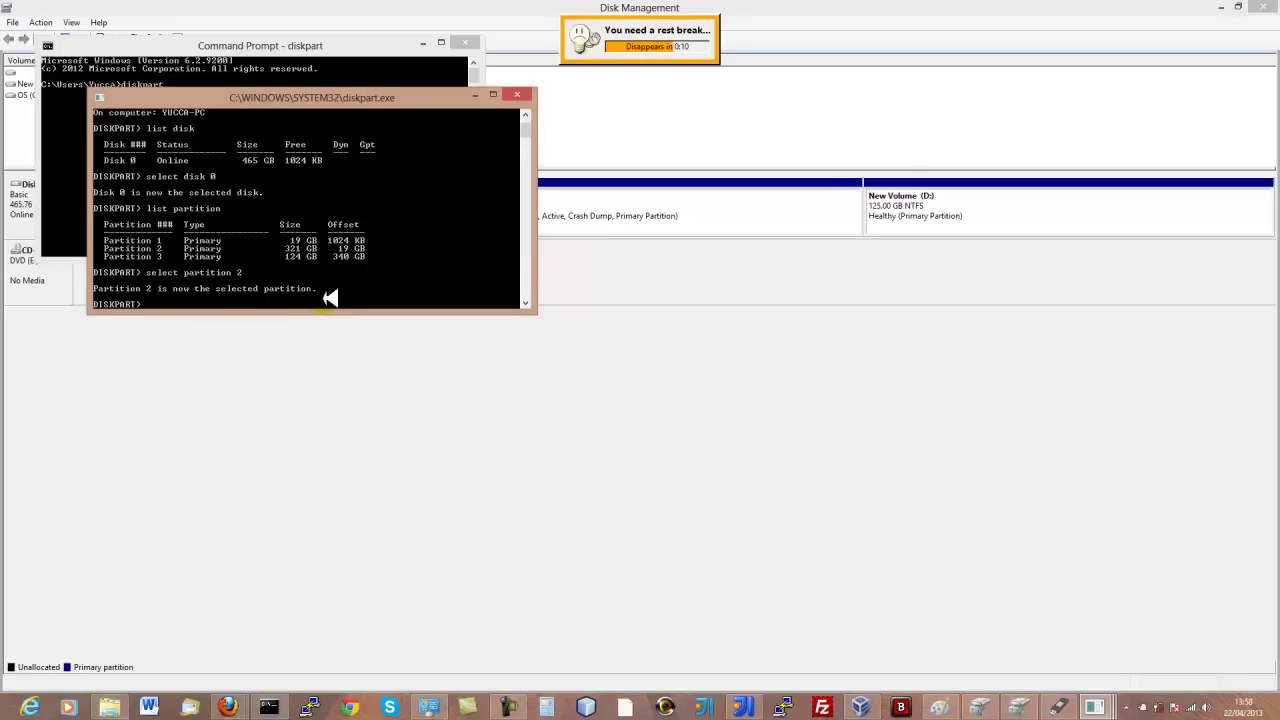
pyautogui.write('a')
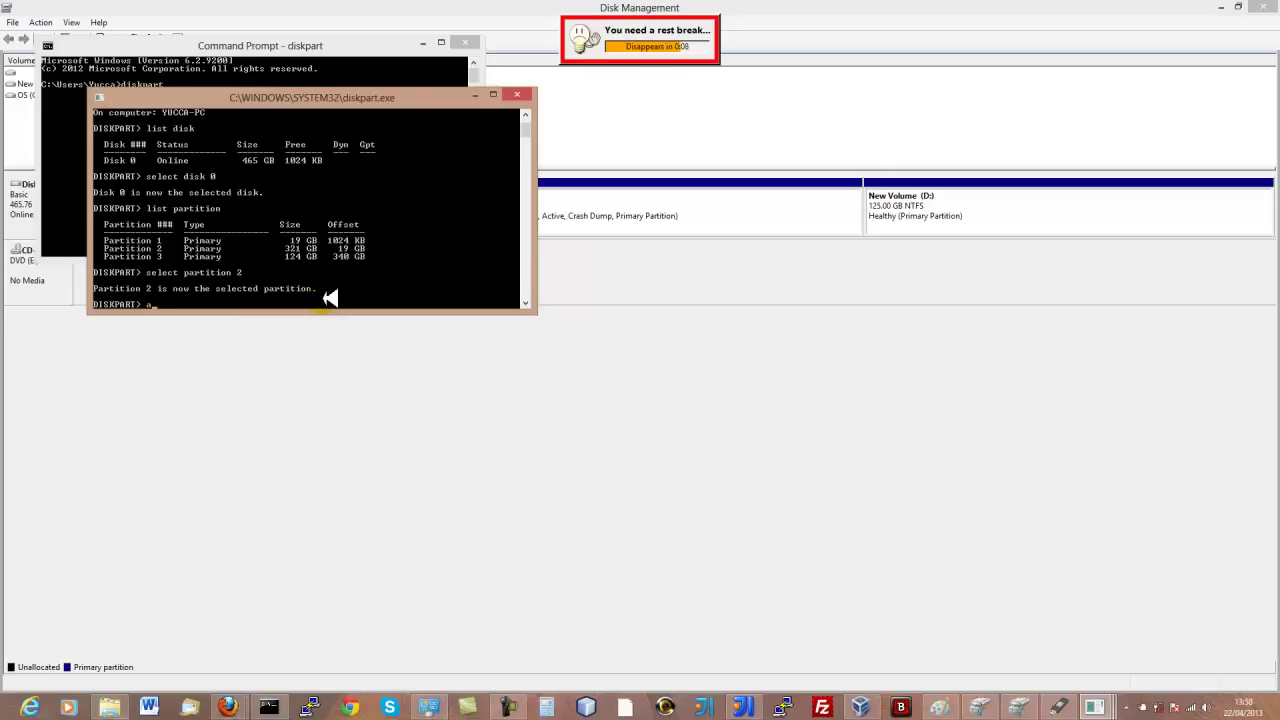
pyautogui.write('ctivate')
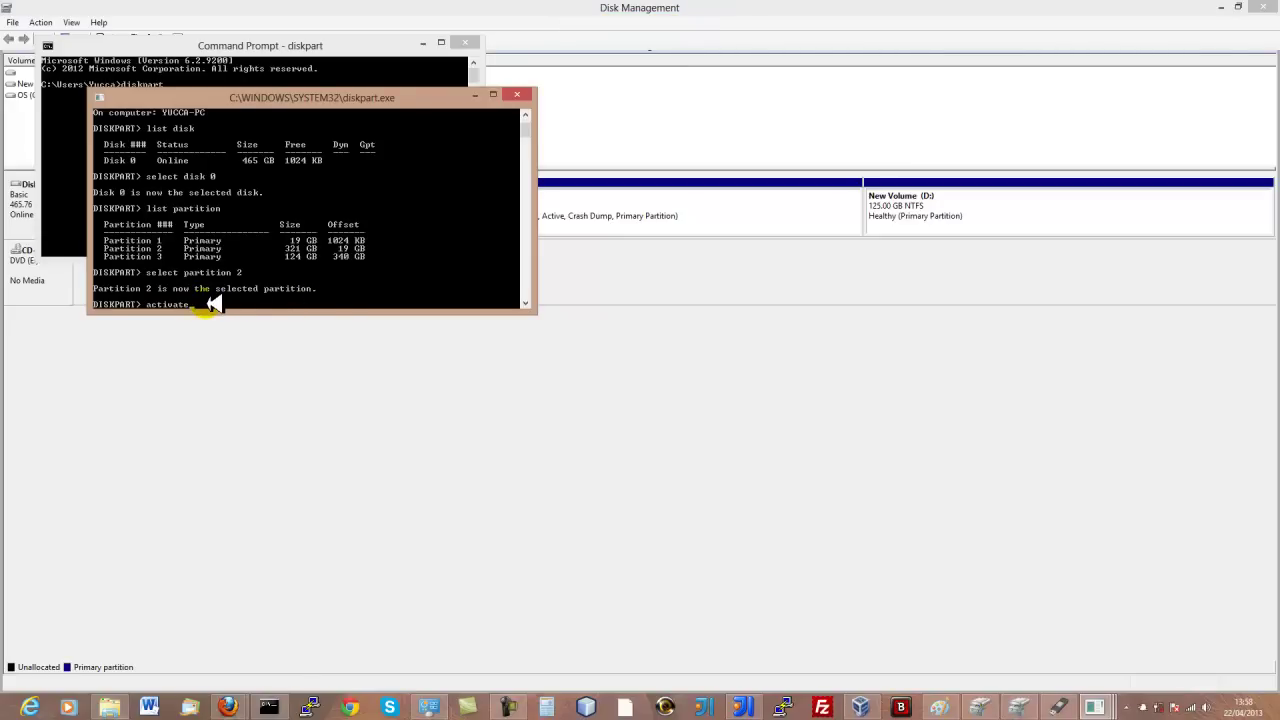
pyautogui.press('Return')
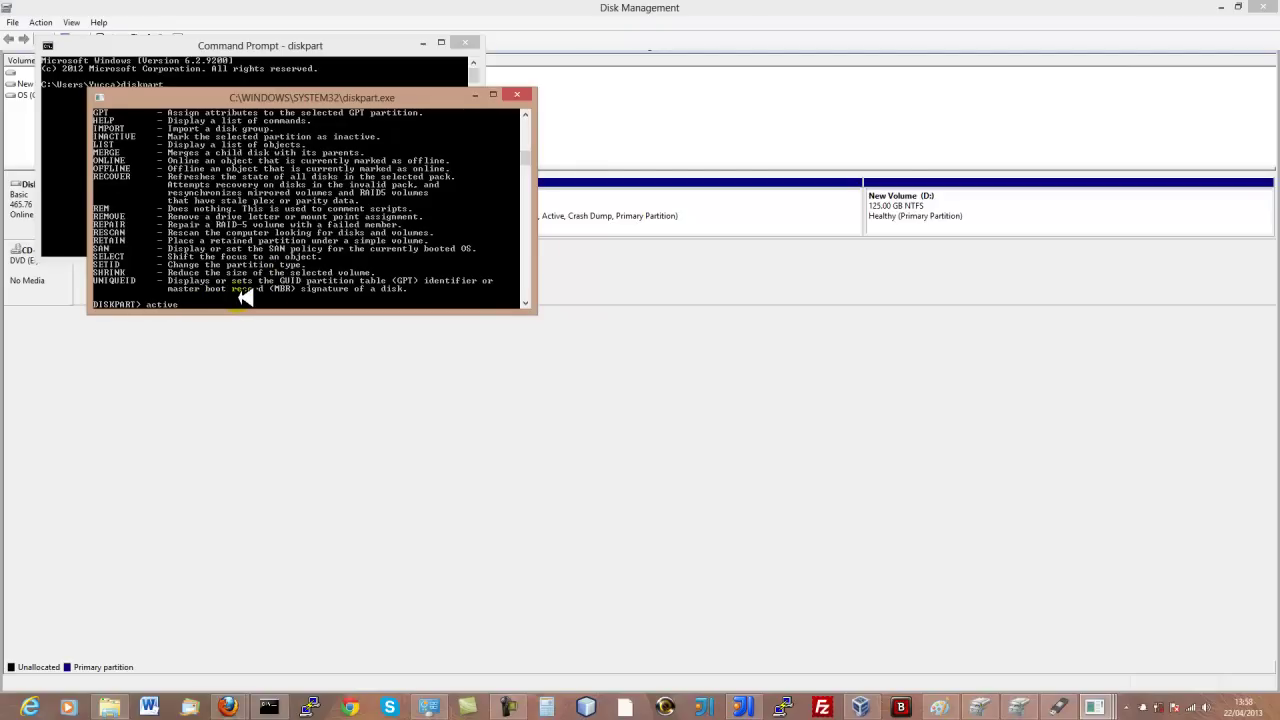
pyautogui.write('active')
pyautogui.press('Return')
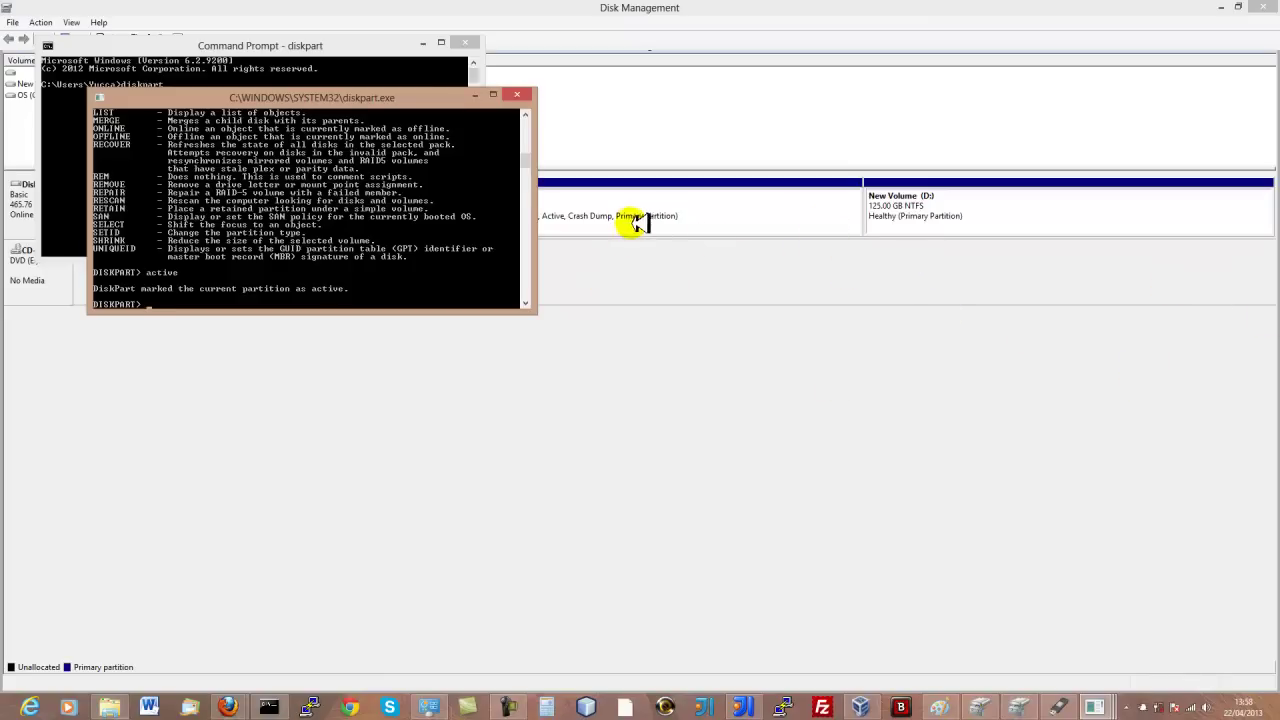
pyautogui.click(901, 338)
pyautogui.click(898, 338)
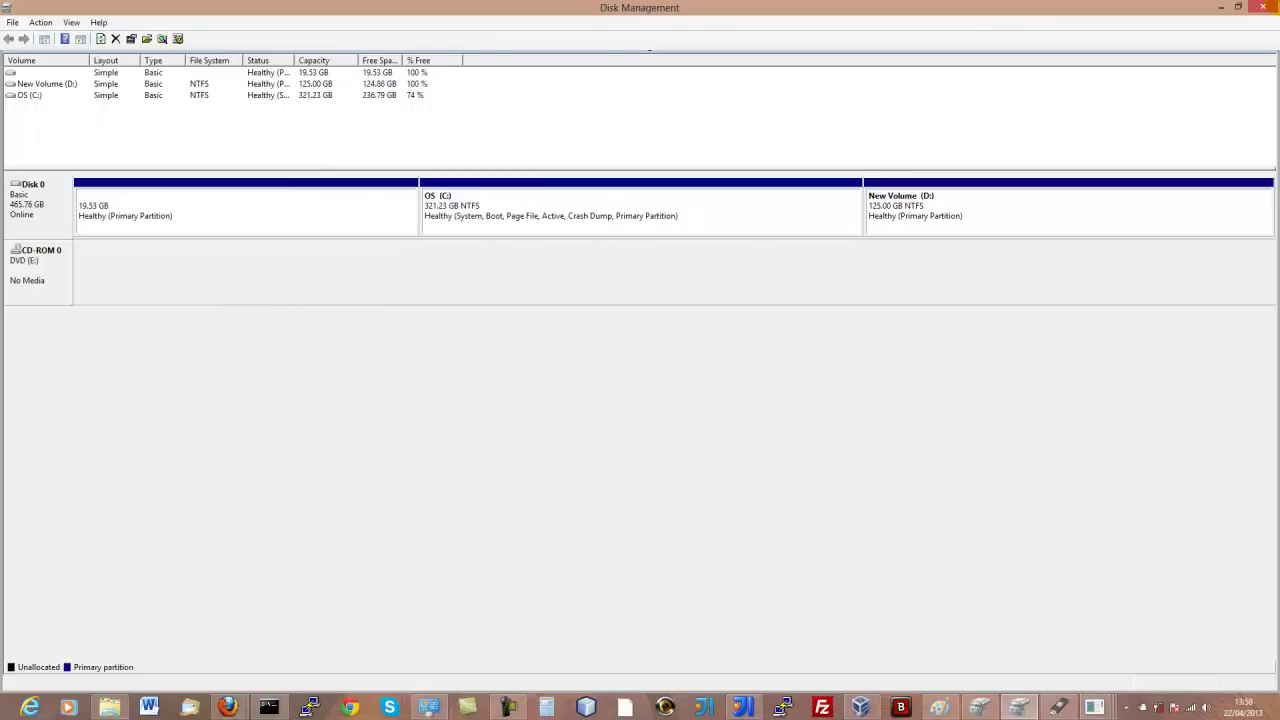